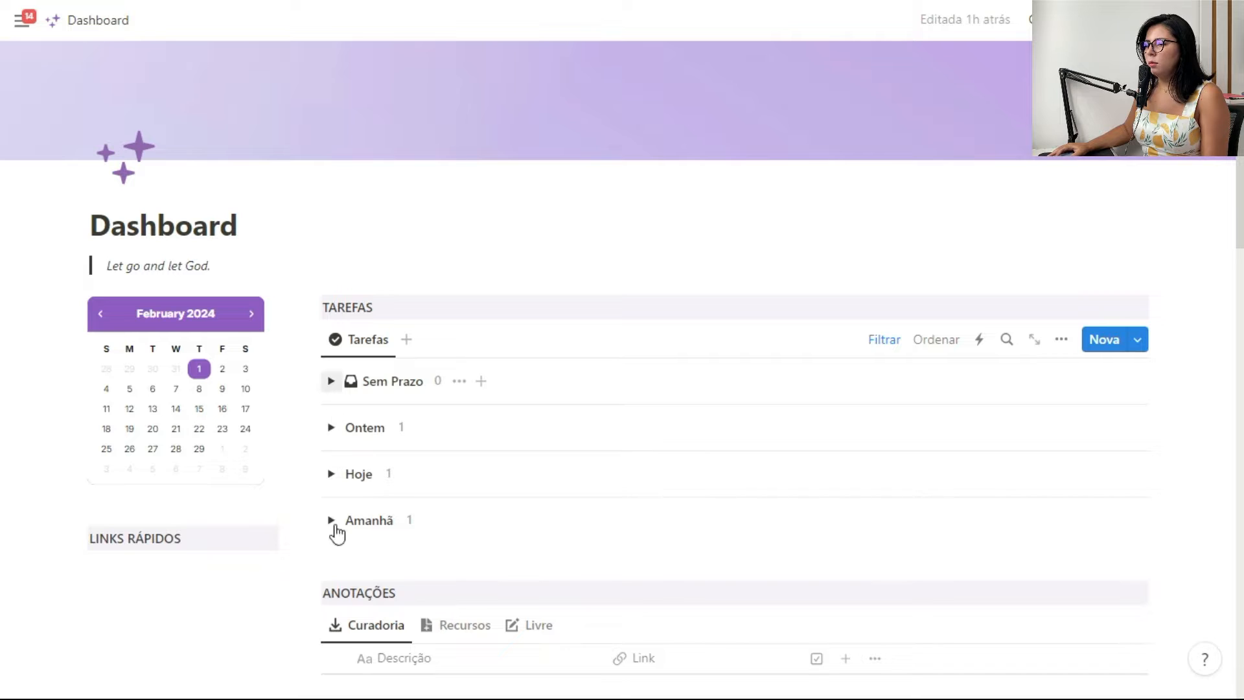
Step: Expand the Ontem task group and insert a button block named Reagendar tarefas between the task list and the ANOTAÇÕES section
{"action": "left_click", "coordinate": [330, 428]}
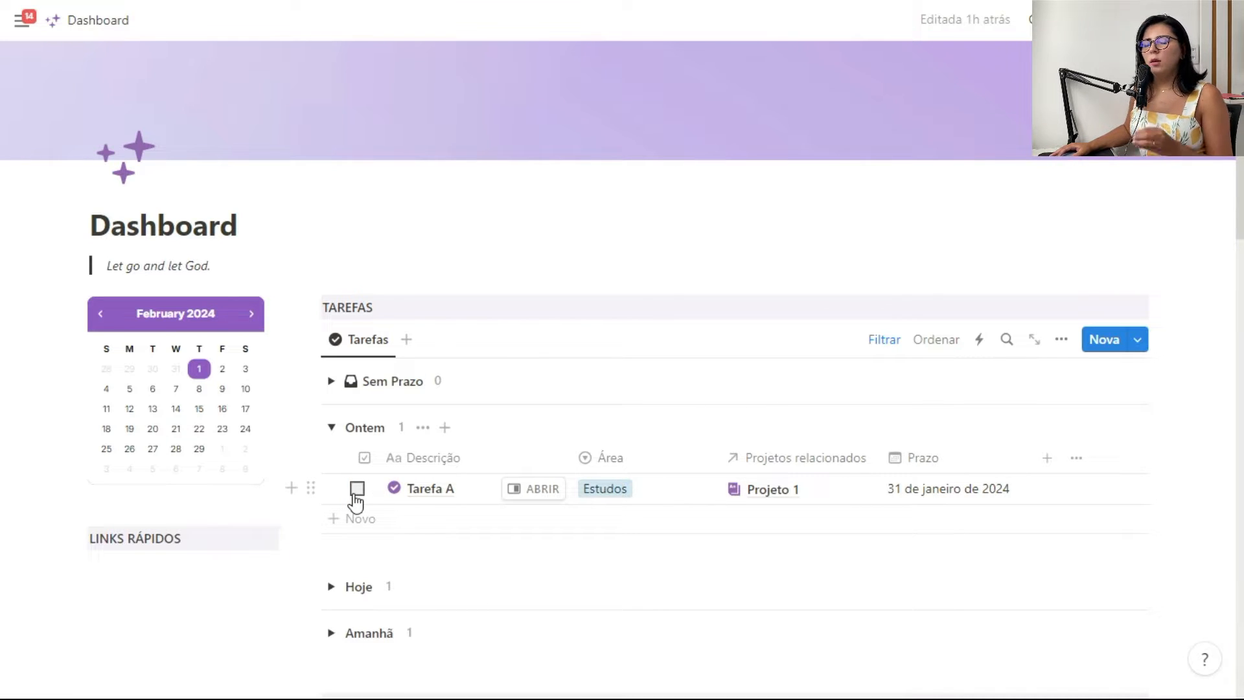
{"action": "scroll", "coordinate": [355, 500], "scroll_direction": "down", "scroll_amount": 3}
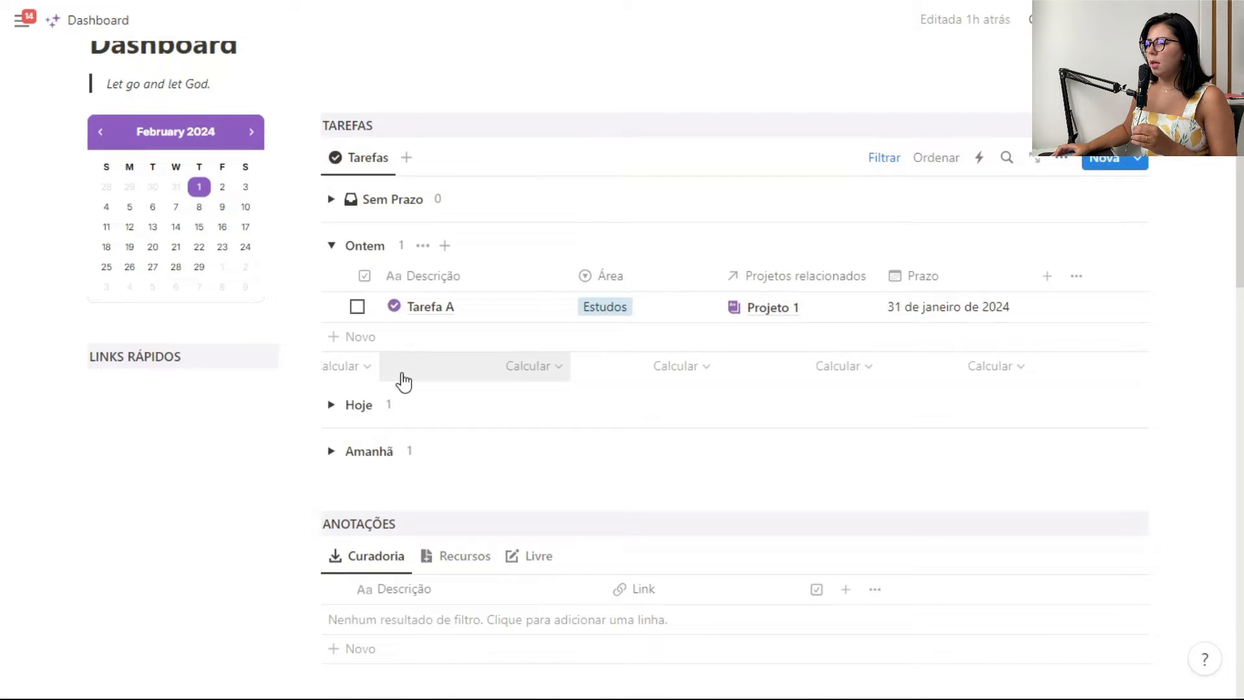
{"action": "left_click", "coordinate": [356, 490]}
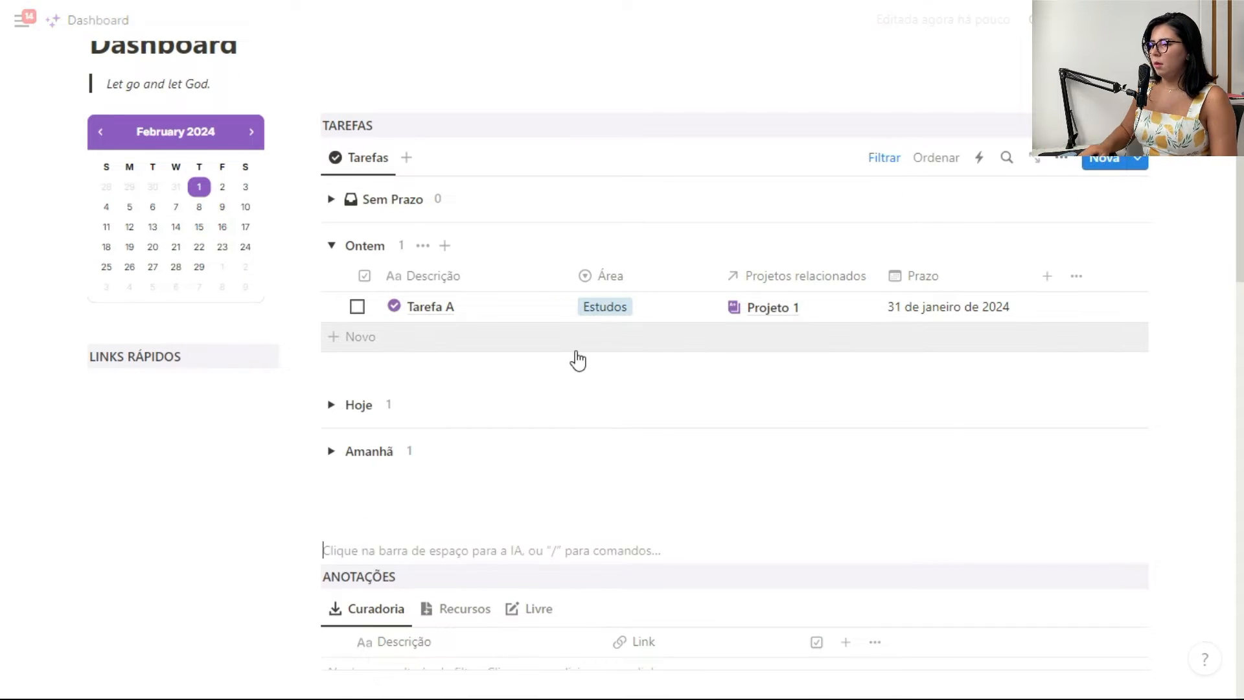
{"action": "type", "text": "/b"}
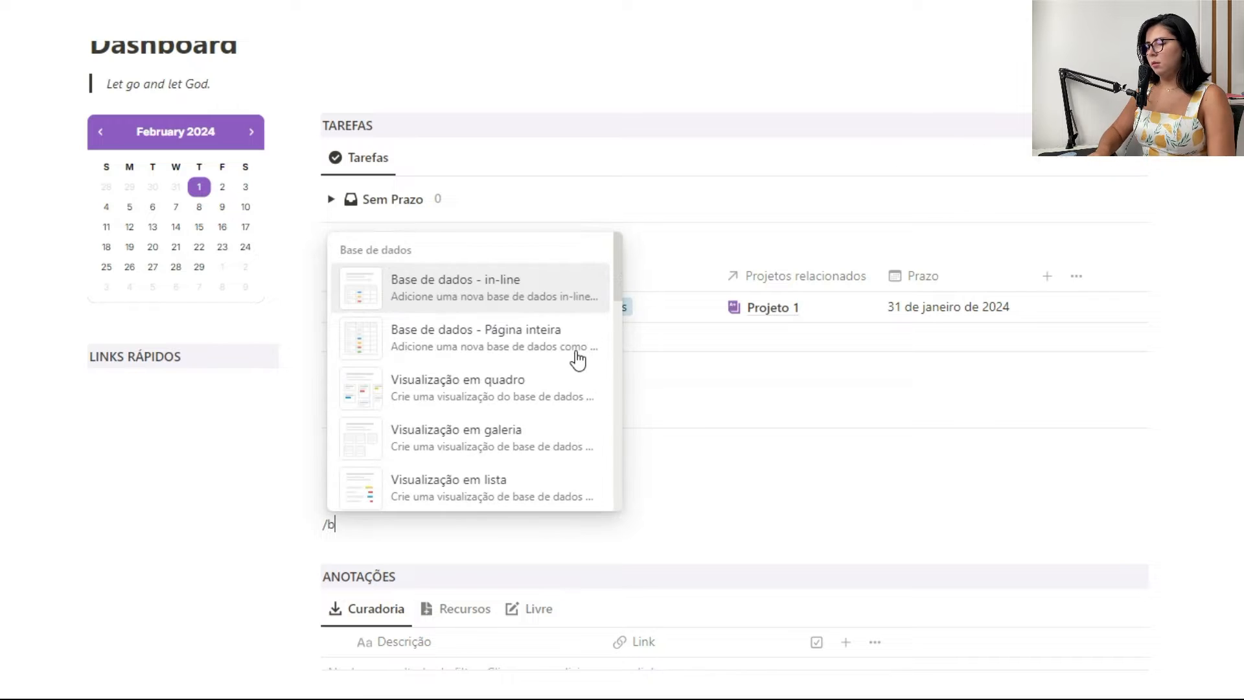
{"action": "type", "text": "ot"}
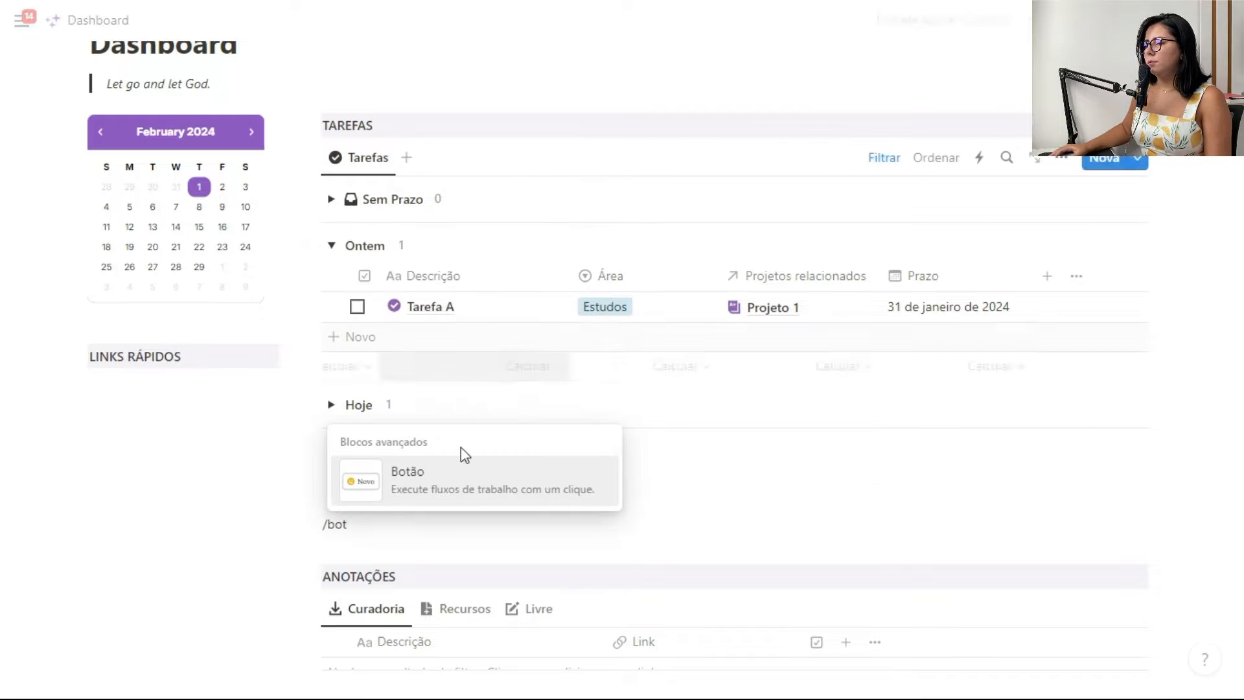
{"action": "key", "text": "Return"}
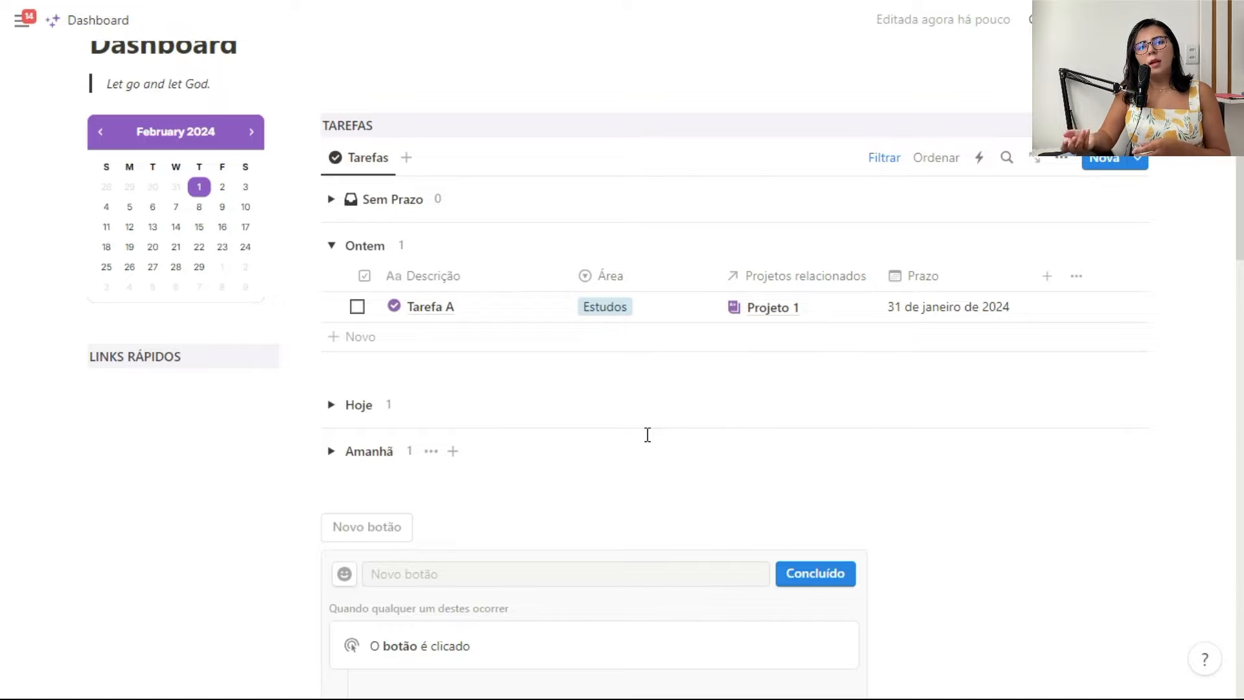
{"action": "scroll", "coordinate": [647, 434], "scroll_direction": "down", "scroll_amount": 3}
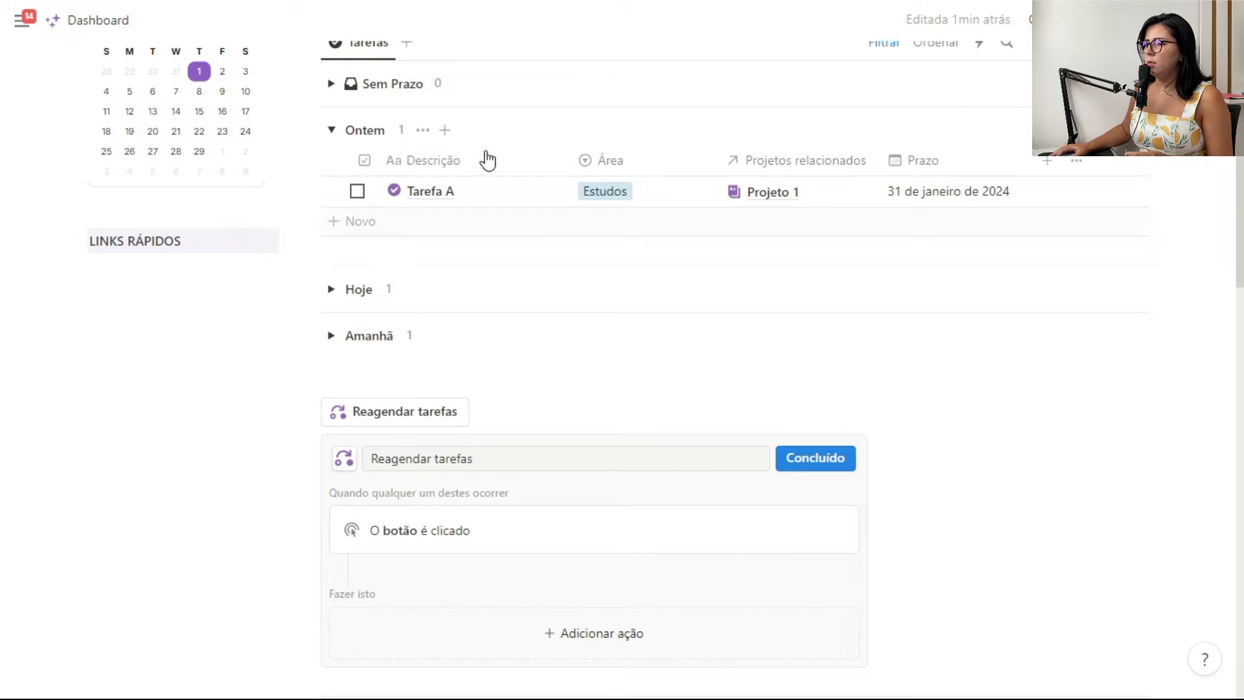
Step: Show the database title in the layout of the Tarefas view
{"action": "scroll", "coordinate": [428, 118], "scroll_direction": "up", "scroll_amount": 2}
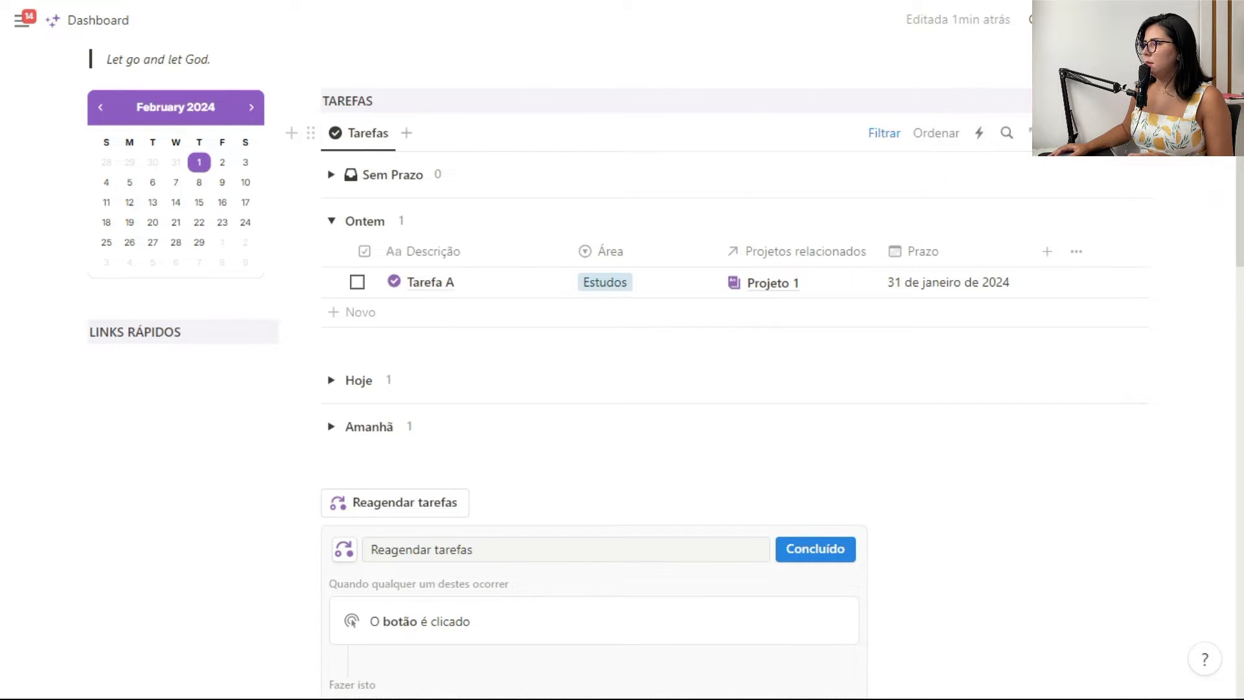
{"action": "left_click", "coordinate": [1031, 133]}
{"action": "left_click", "coordinate": [1097, 256]}
{"action": "left_click", "coordinate": [1112, 393]}
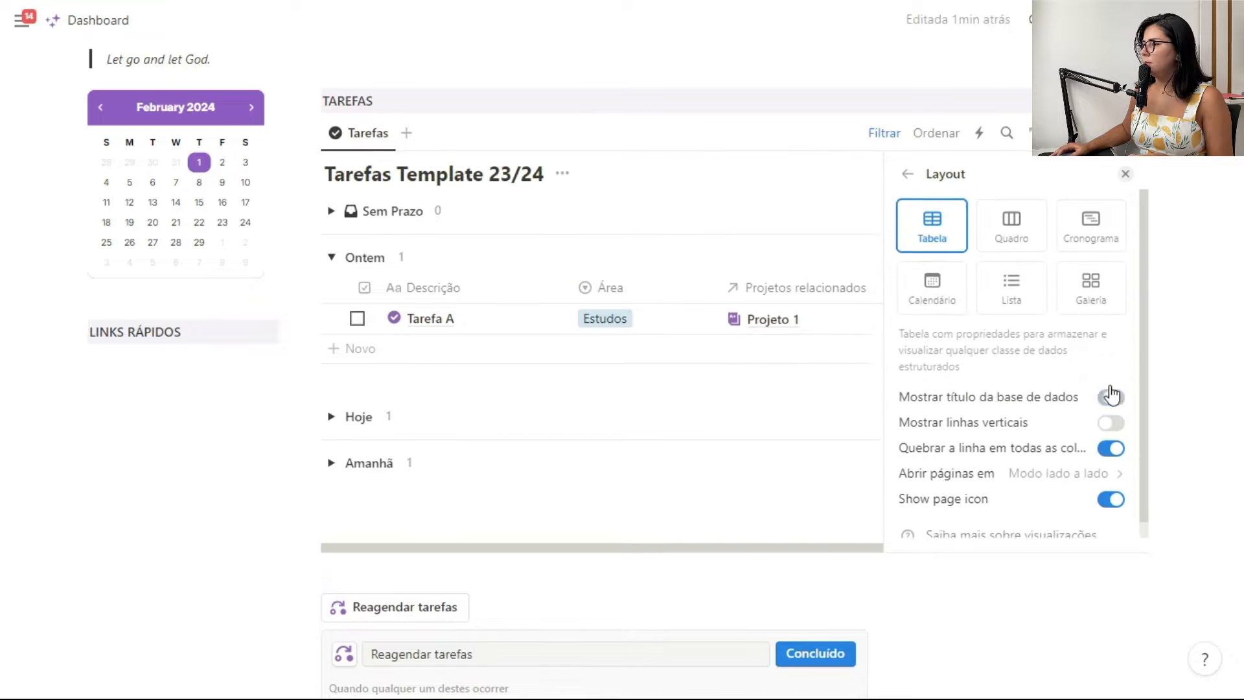
{"action": "left_click", "coordinate": [1124, 174]}
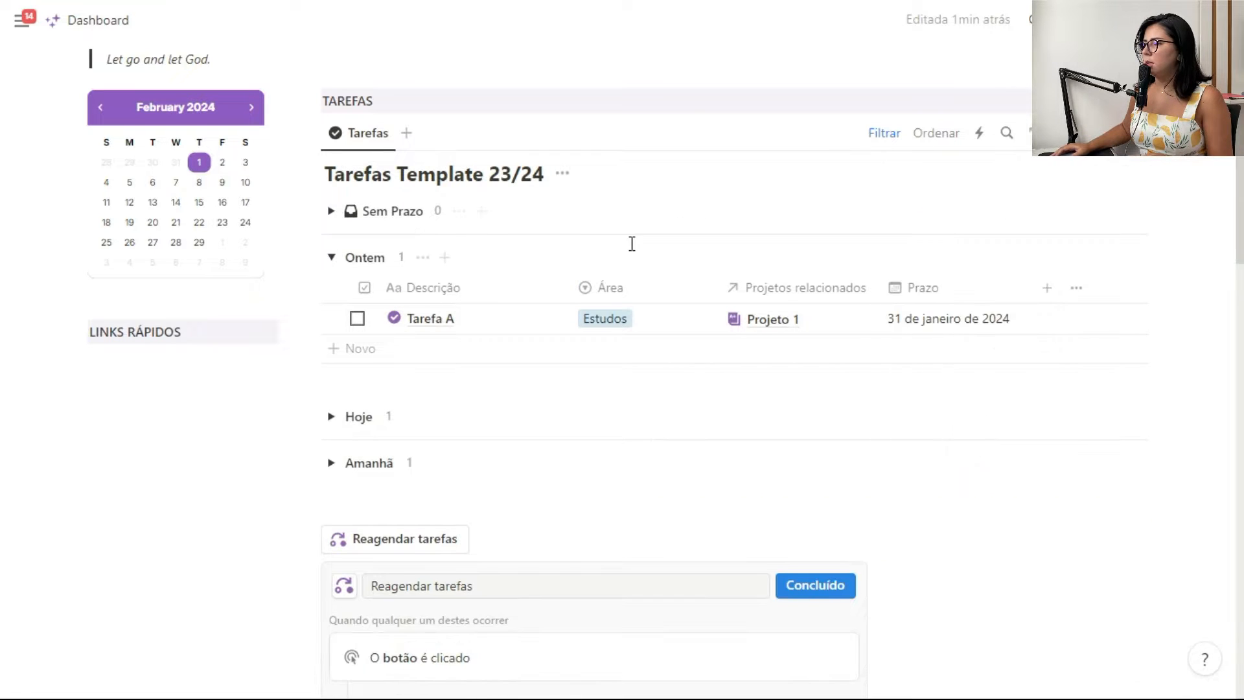
Step: Add an action to the Reagendar tarefas button that edits pages in the Tarefas Template 23/24 database
{"action": "scroll", "coordinate": [628, 241], "scroll_direction": "down", "scroll_amount": 3}
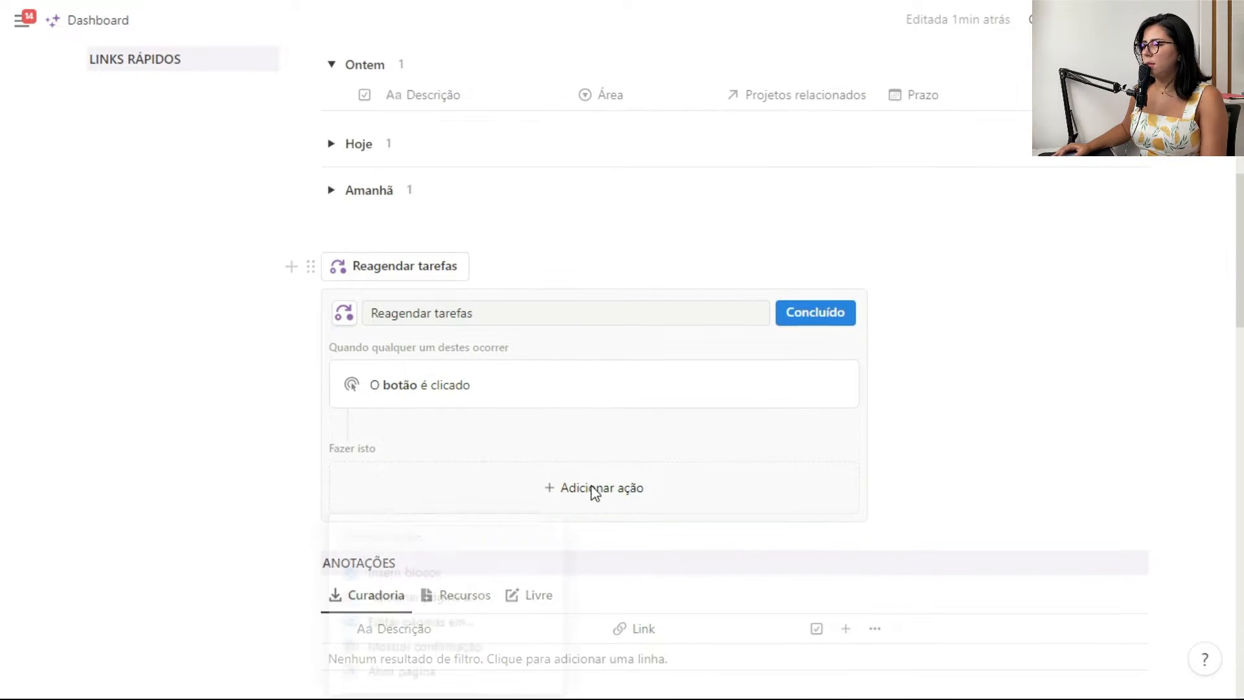
{"action": "left_click", "coordinate": [629, 493]}
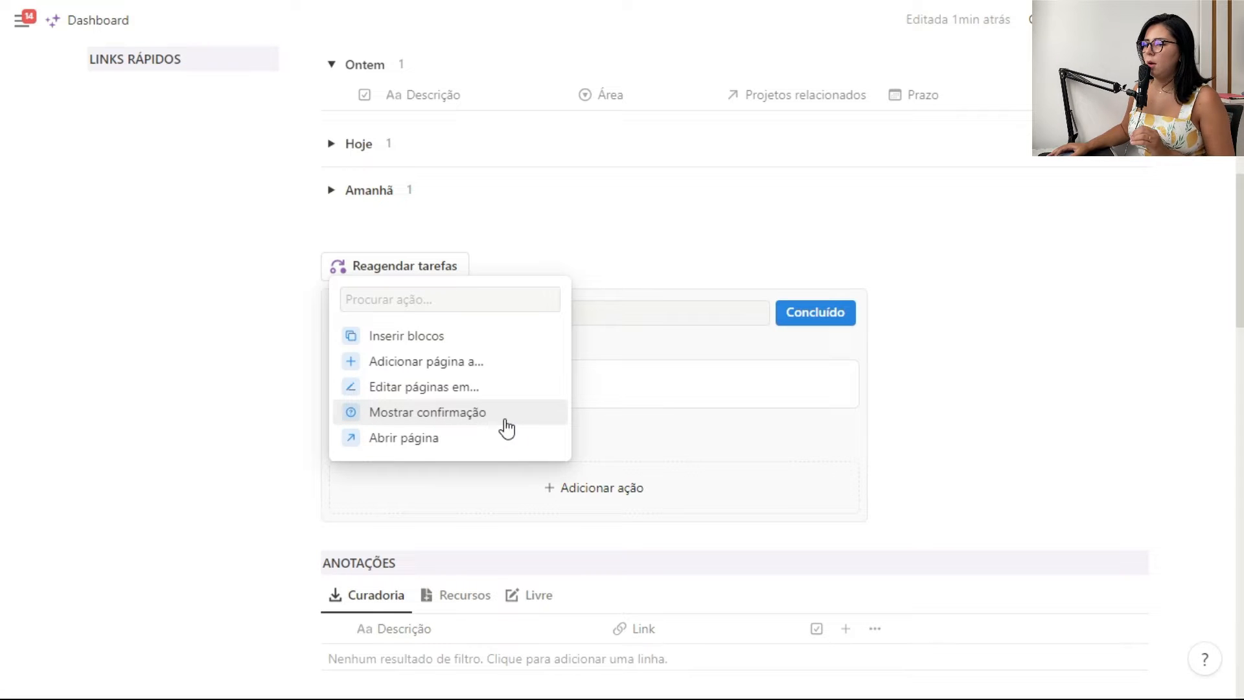
{"action": "left_click", "coordinate": [453, 389]}
{"action": "left_click", "coordinate": [519, 496]}
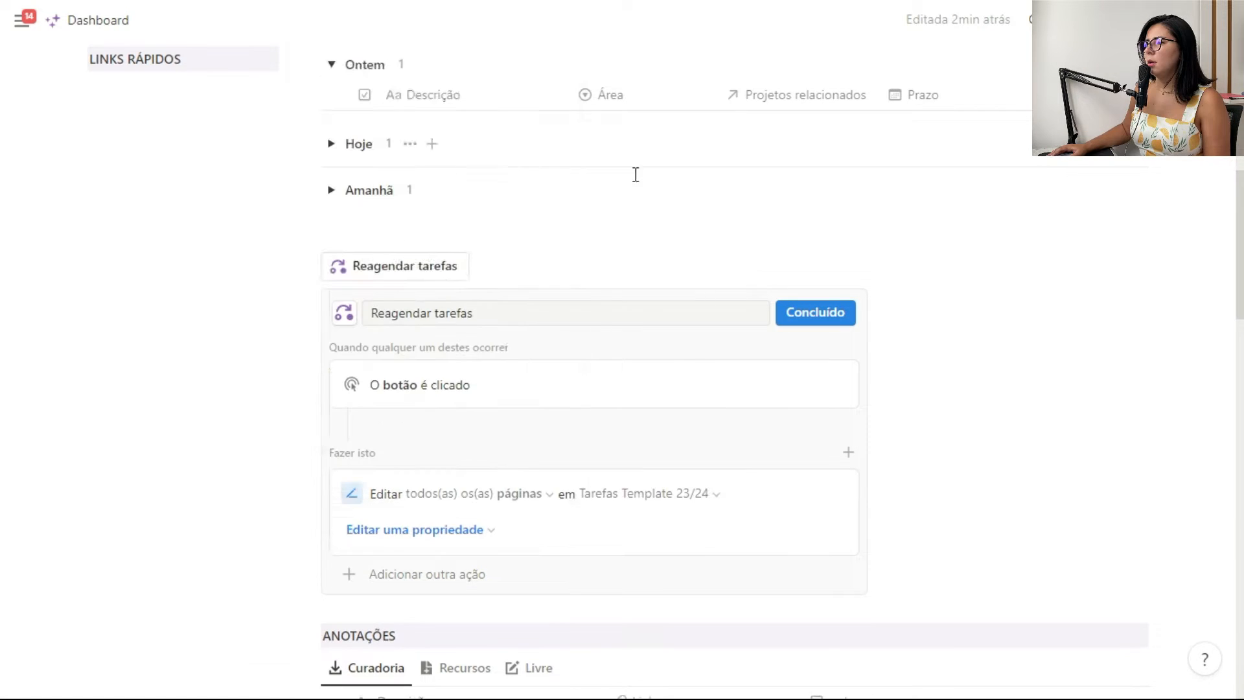
Step: Filter the pages edited by the button to those whose Prazo start date is before Hoje
{"action": "scroll", "coordinate": [734, 400], "scroll_direction": "down", "scroll_amount": 2}
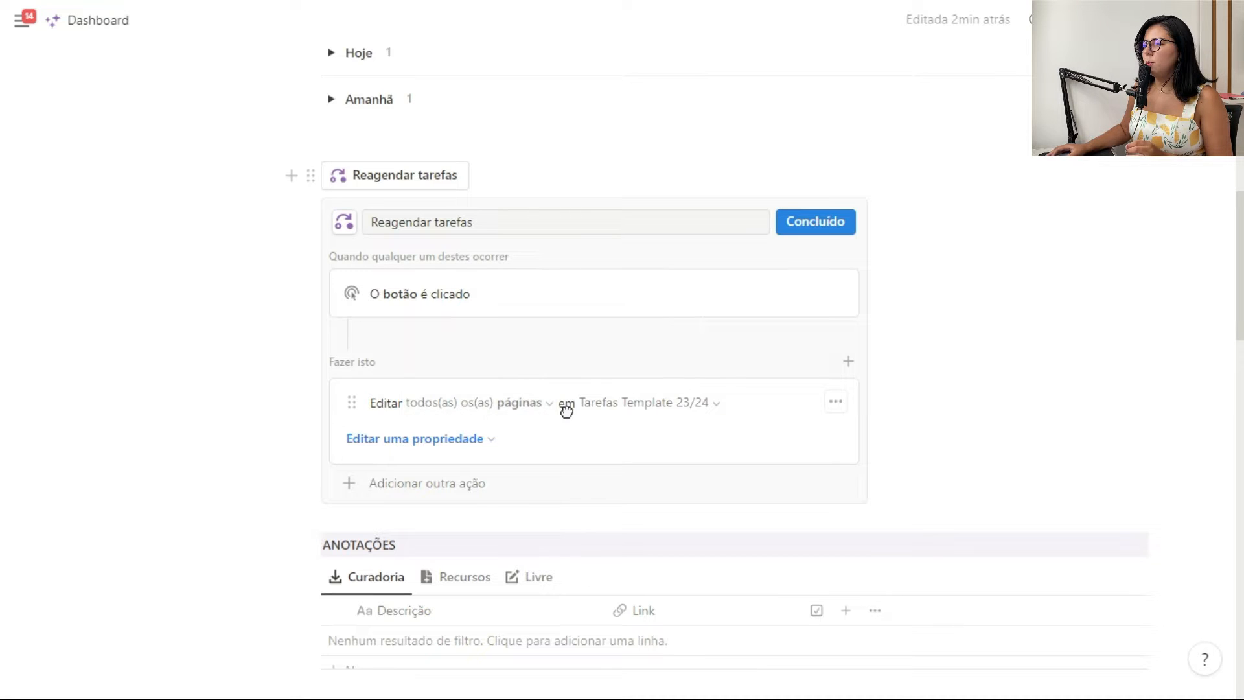
{"action": "left_click", "coordinate": [539, 415]}
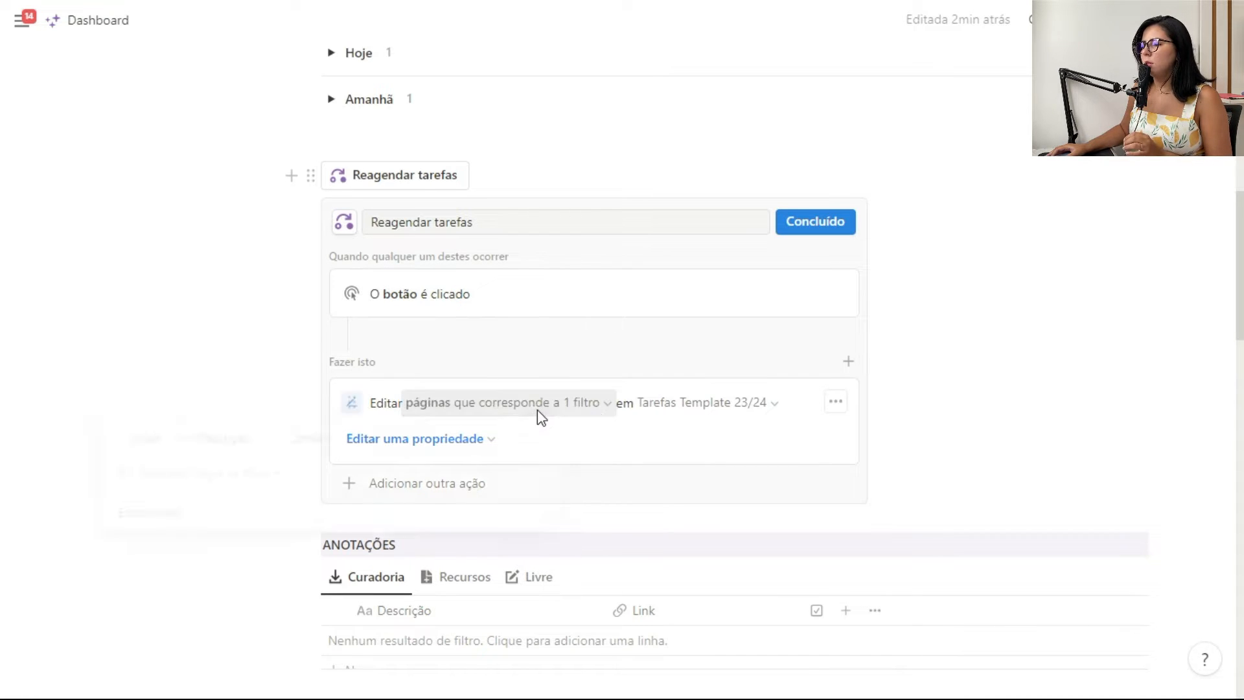
{"action": "left_click", "coordinate": [250, 453]}
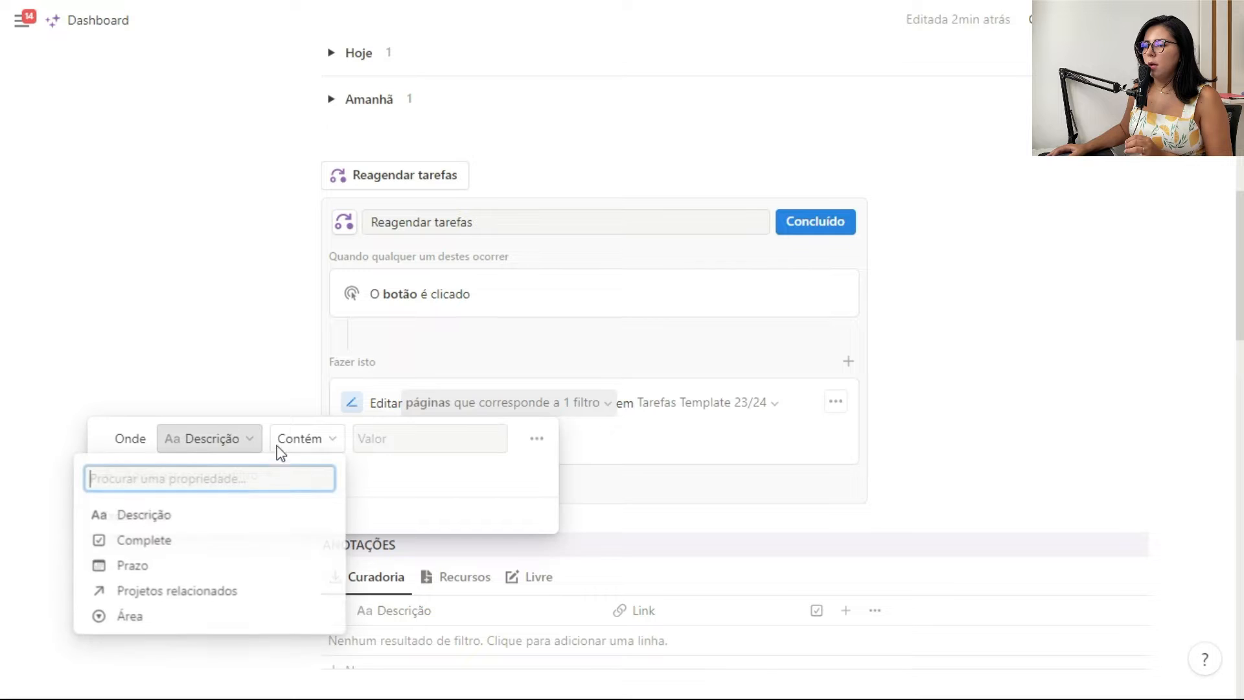
{"action": "left_click", "coordinate": [148, 572]}
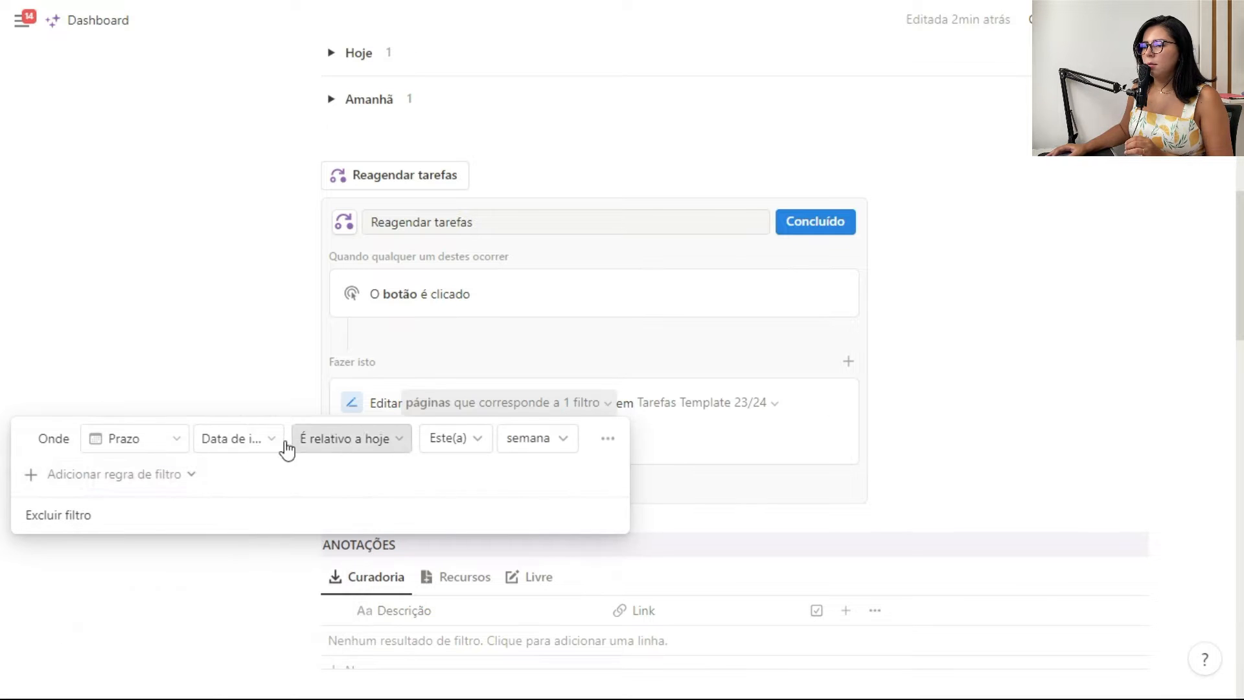
{"action": "left_click", "coordinate": [350, 438]}
{"action": "left_click", "coordinate": [353, 232]}
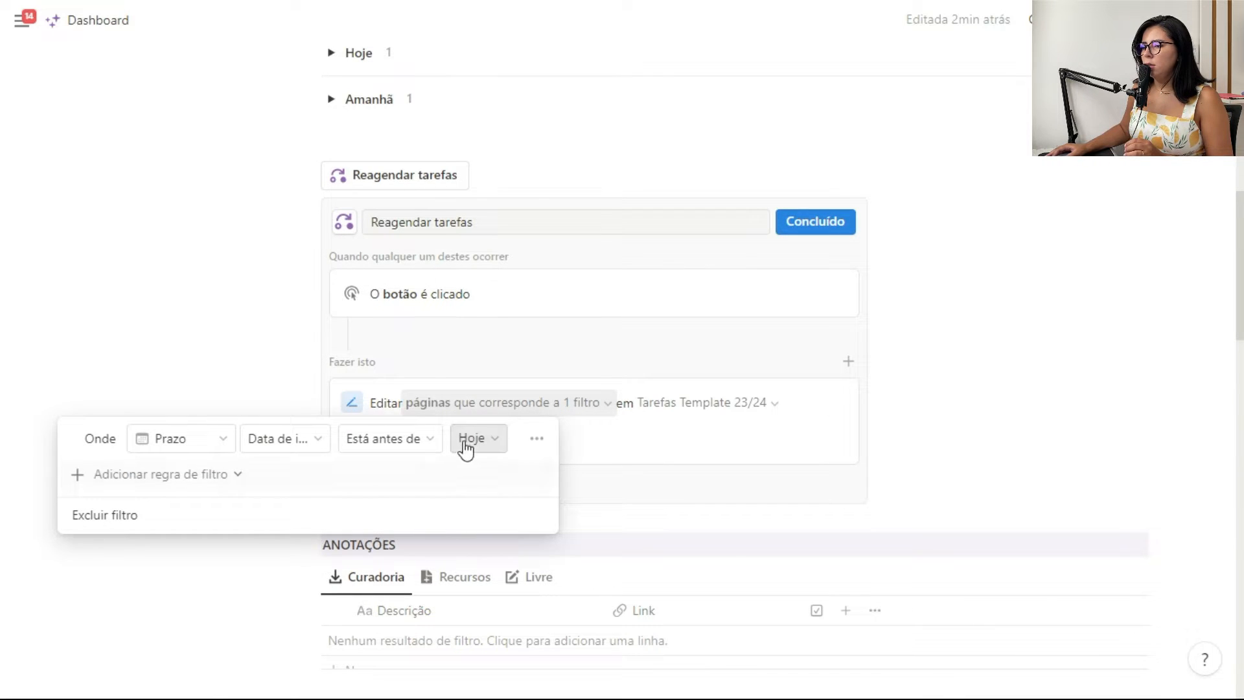
Step: Add a second filter rule, joined with E, requiring Complete to be unchecked
{"action": "left_click", "coordinate": [170, 477]}
{"action": "left_click", "coordinate": [125, 507]}
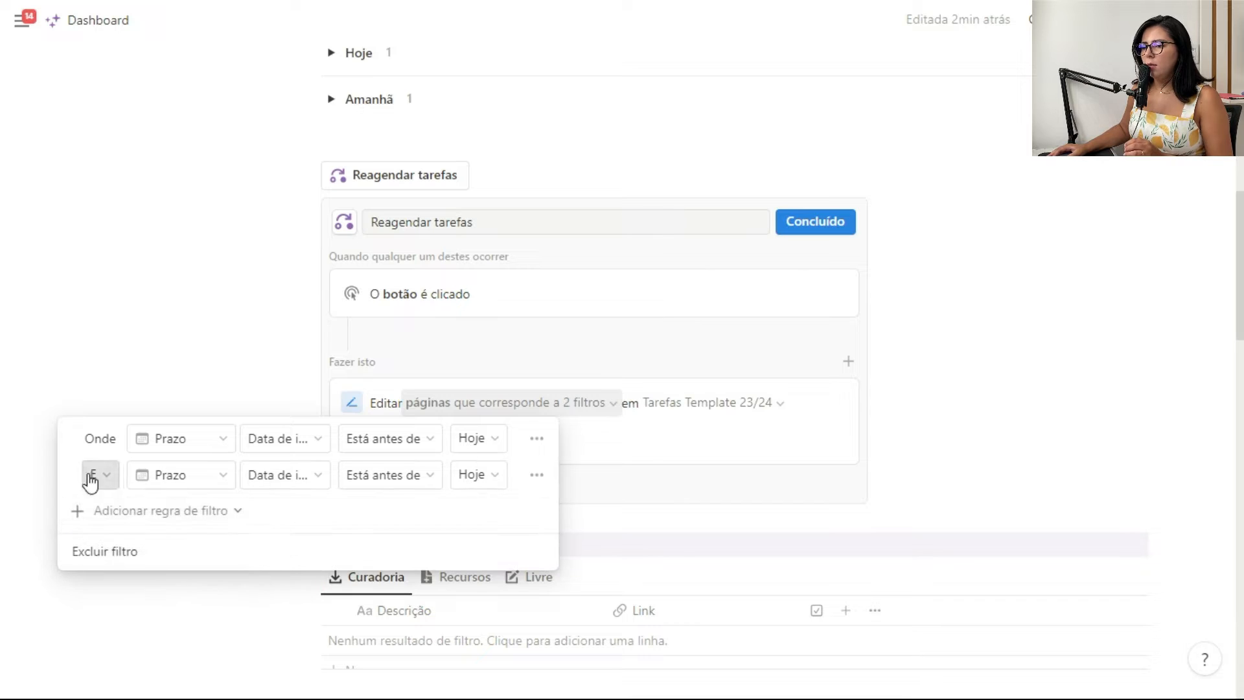
{"action": "left_click", "coordinate": [225, 478]}
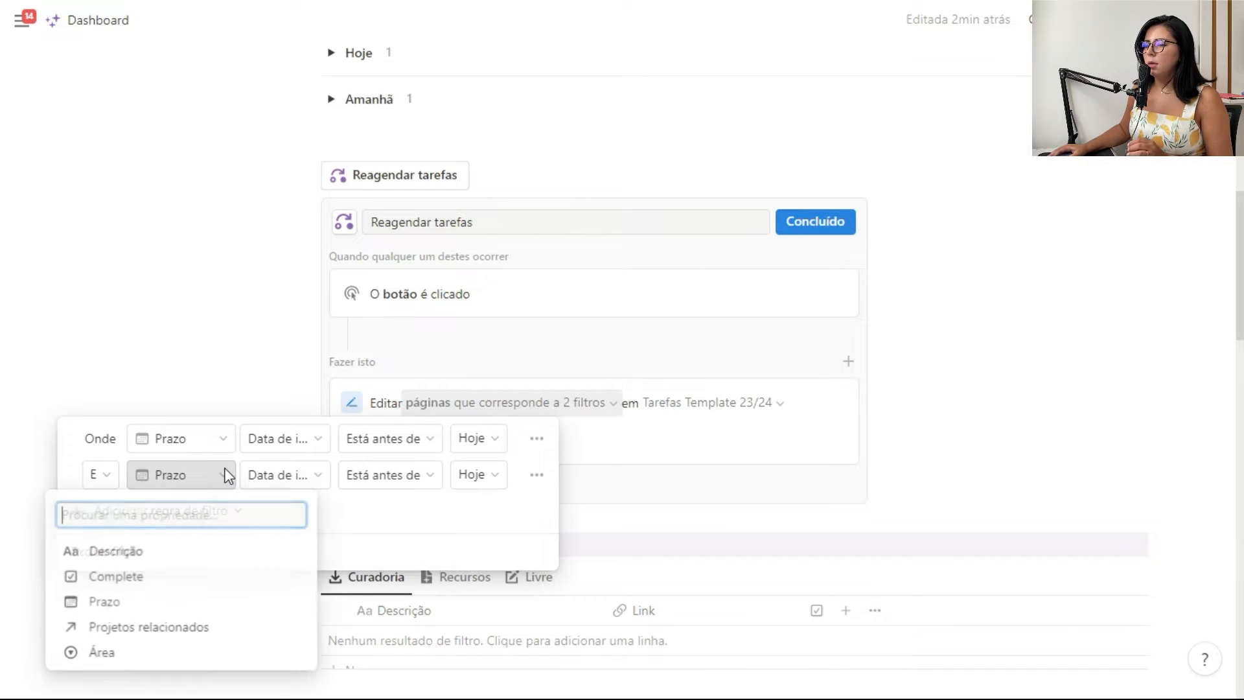
{"action": "left_click", "coordinate": [160, 578]}
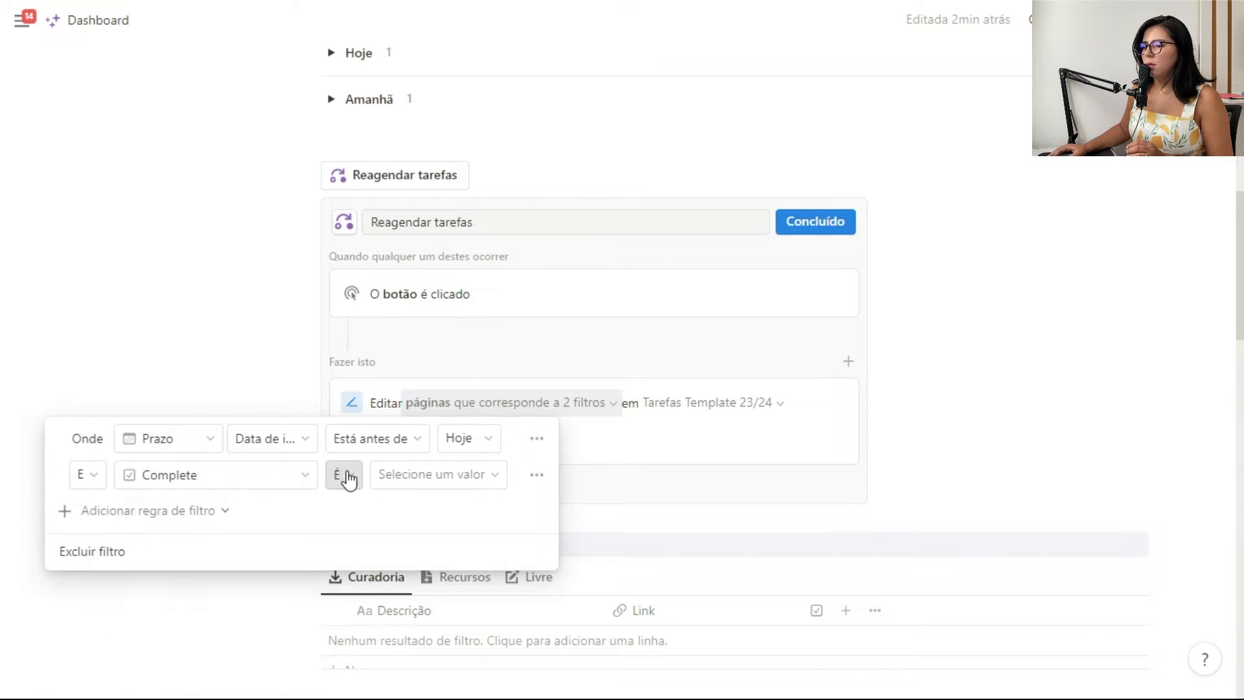
{"action": "left_click", "coordinate": [358, 485]}
{"action": "left_click", "coordinate": [389, 507]}
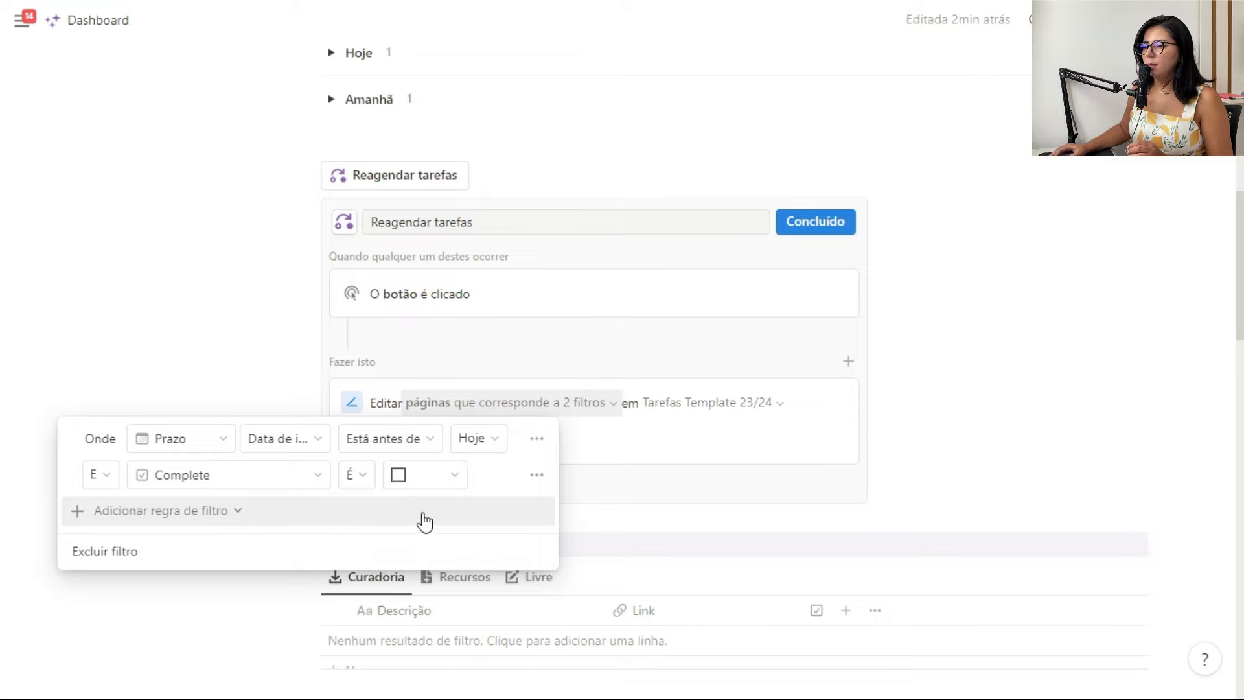
{"action": "left_click", "coordinate": [582, 423]}
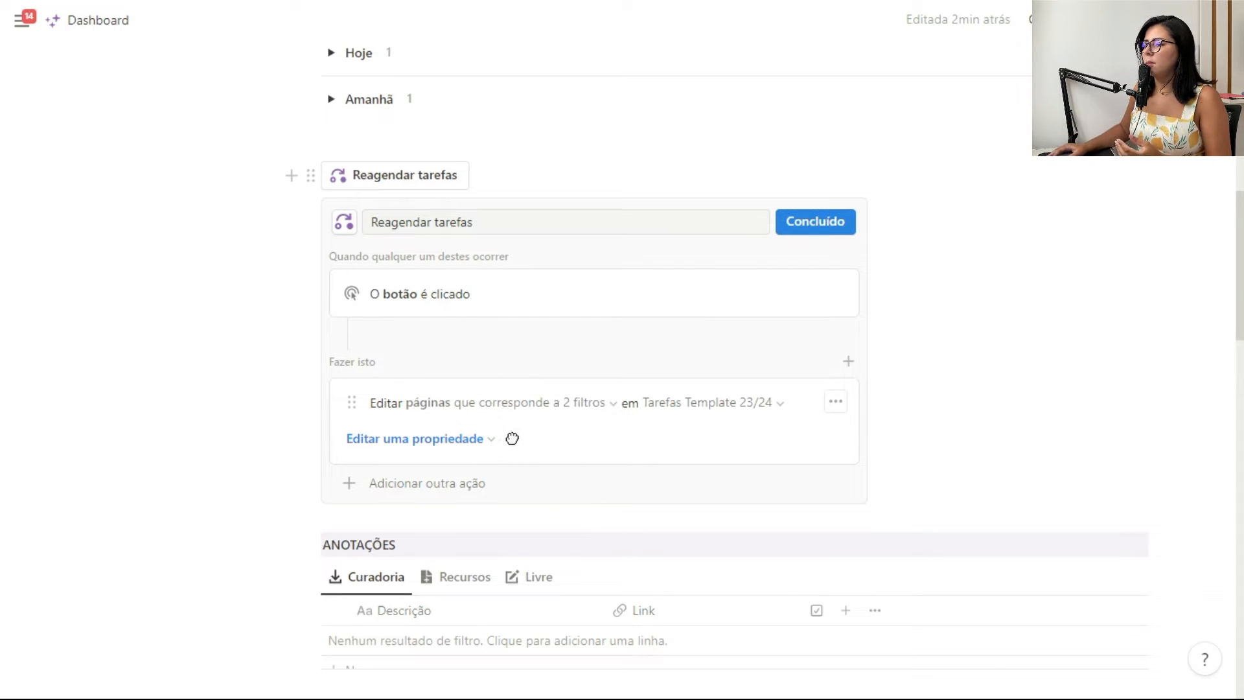
Step: Make the action set the Prazo property to Hoje, and finish configuring the button
{"action": "left_click", "coordinate": [491, 454]}
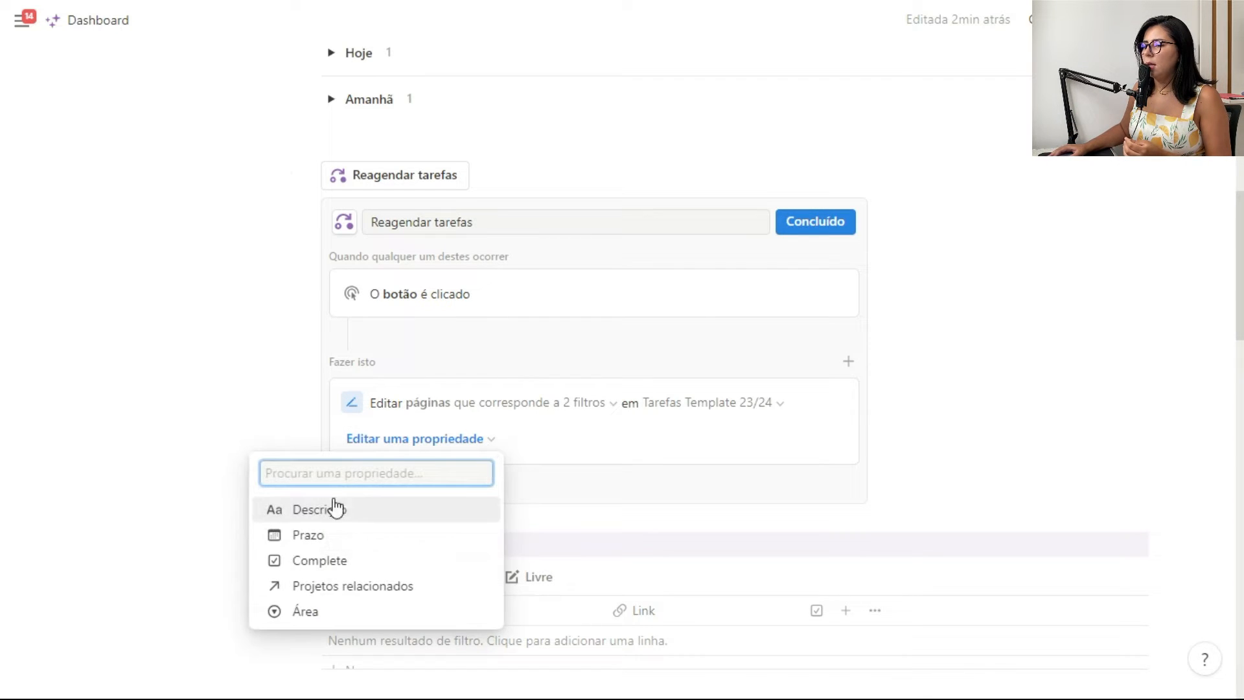
{"action": "left_click", "coordinate": [333, 535]}
{"action": "left_click", "coordinate": [552, 444]}
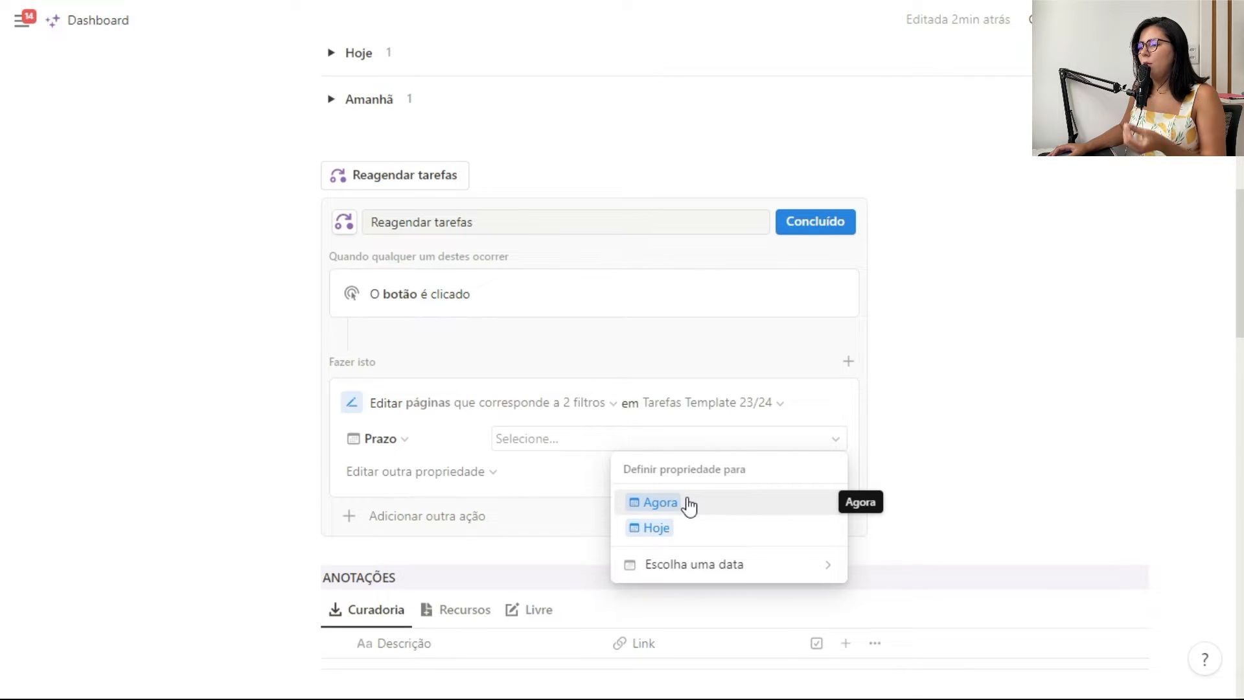
{"action": "left_click", "coordinate": [680, 529]}
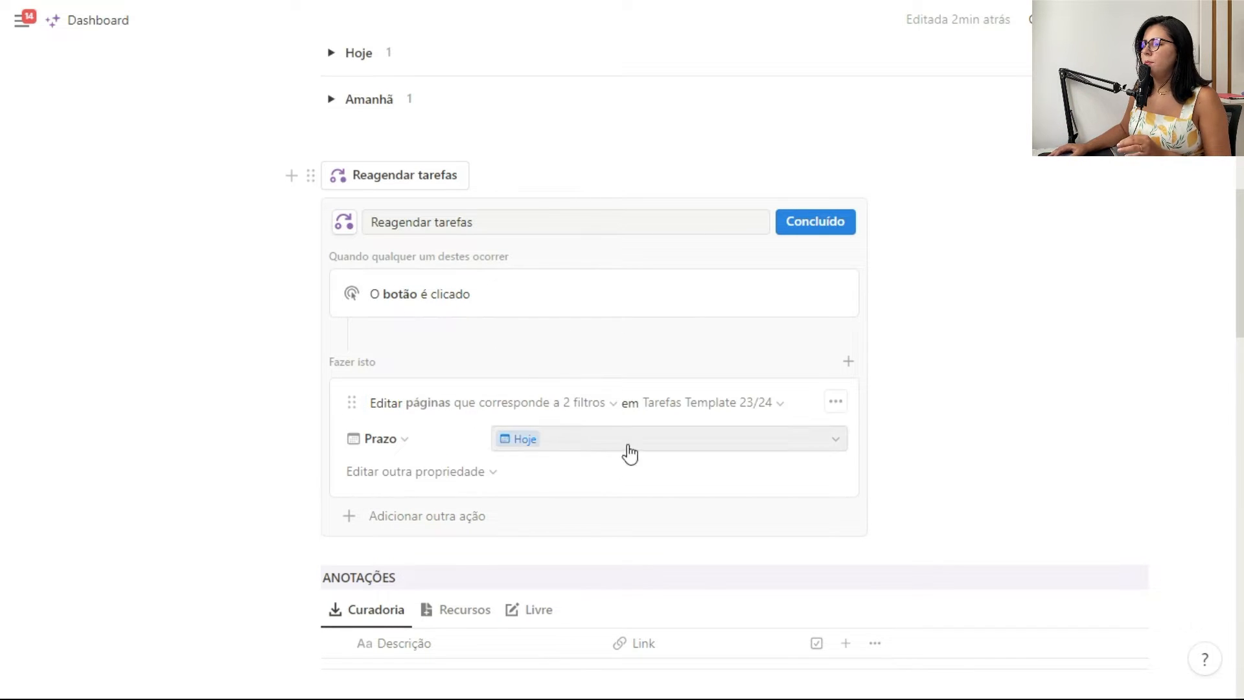
{"action": "left_click", "coordinate": [813, 223]}
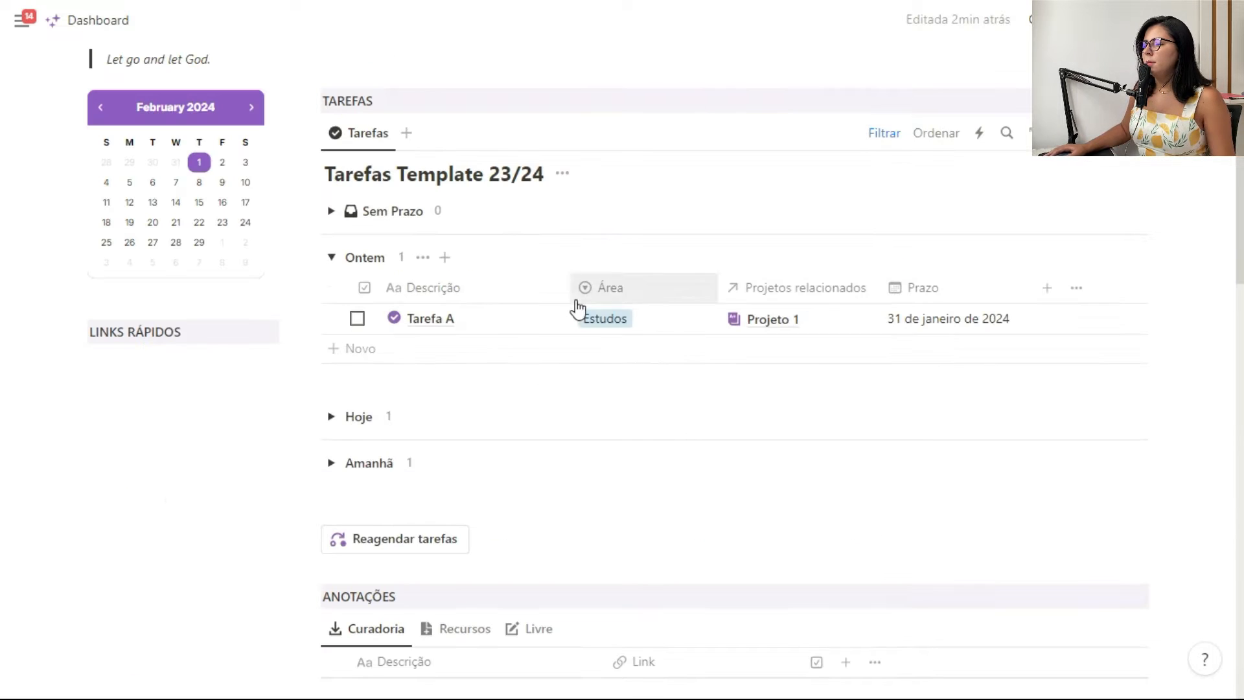
Step: Run the Reagendar tarefas button and expand the Hoje group to check its tasks
{"action": "left_click", "coordinate": [392, 546]}
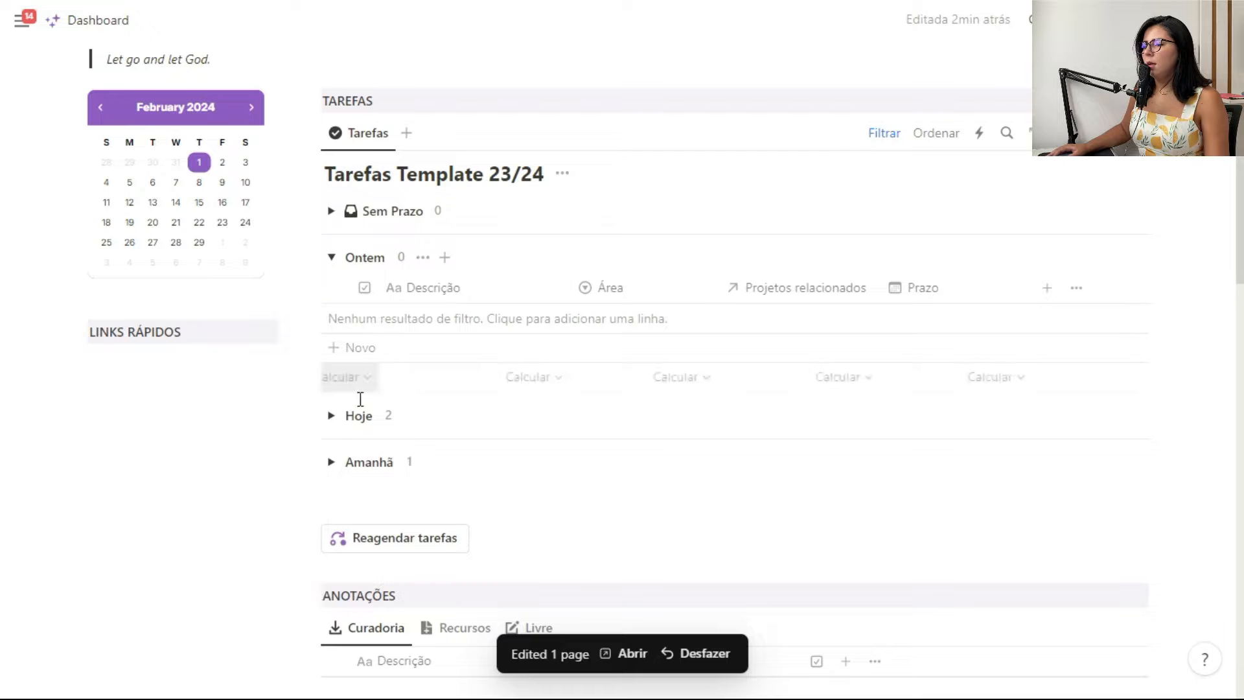
{"action": "left_click", "coordinate": [334, 417]}
{"action": "scroll", "coordinate": [648, 343], "scroll_direction": "down", "scroll_amount": 2}
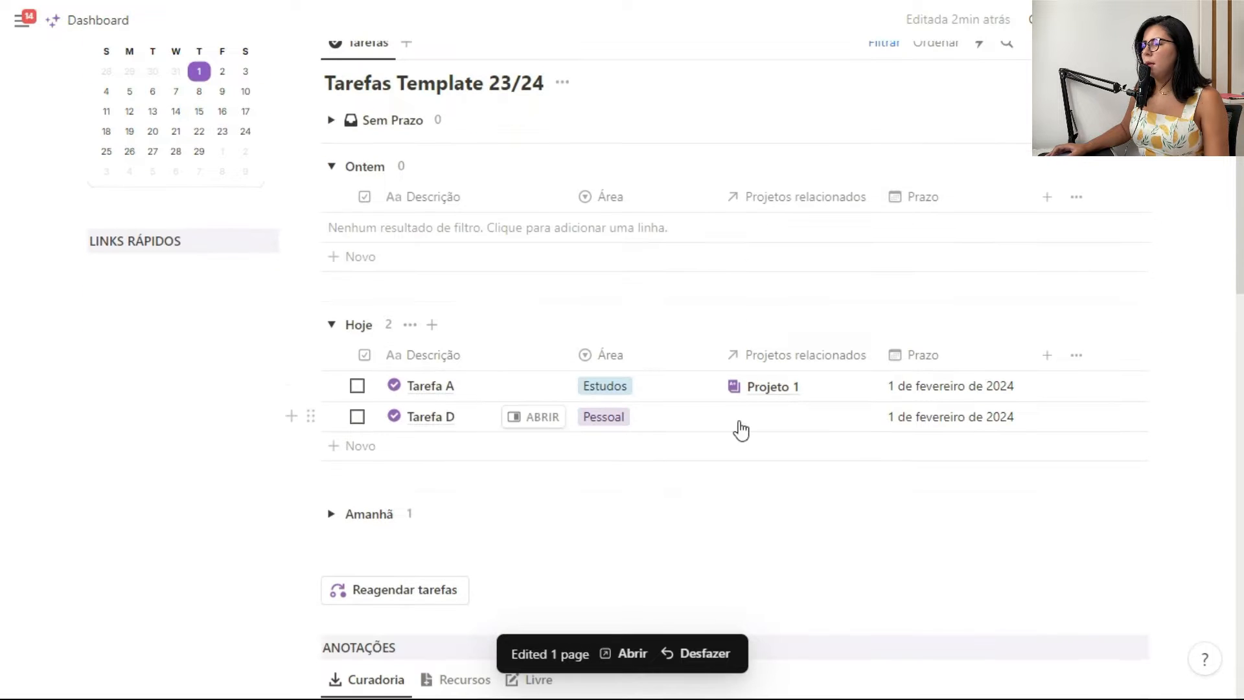
{"action": "scroll", "coordinate": [979, 425], "scroll_direction": "up", "scroll_amount": 2}
Step: Hide the Tarefas Template 23/24 database title
{"action": "left_click", "coordinate": [563, 172]}
{"action": "left_click", "coordinate": [561, 265]}
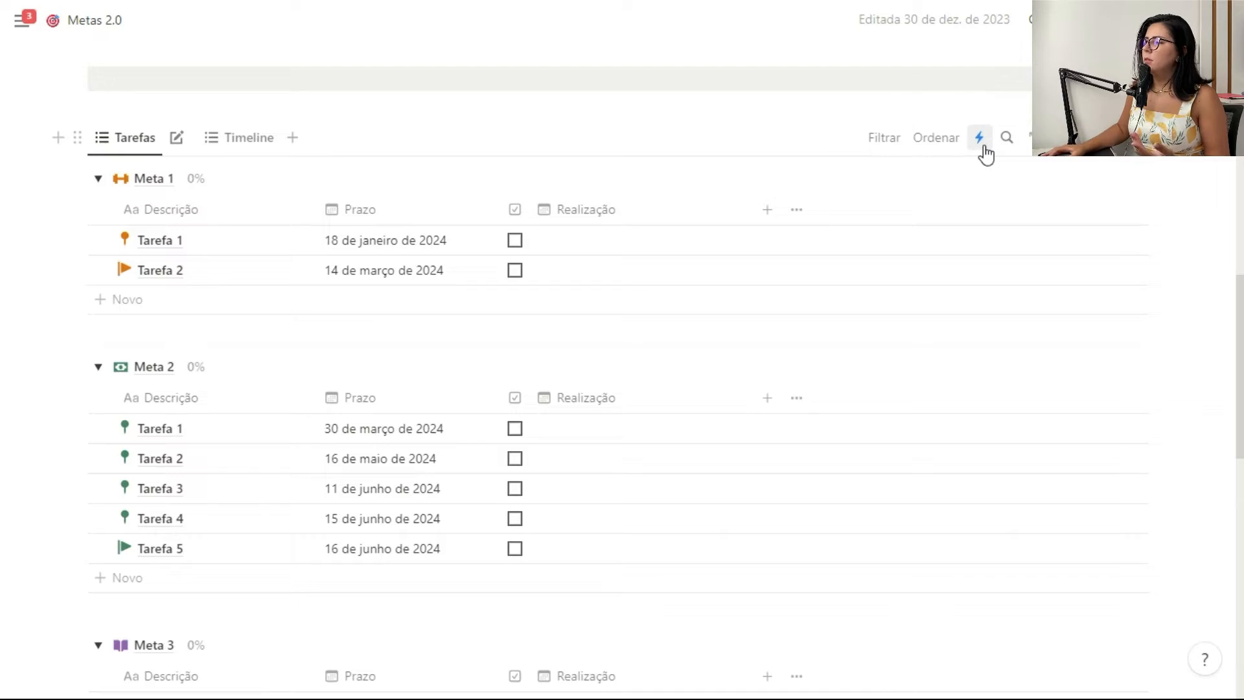
Step: Start a new automation for the tasks database on the Metas 2.0 page, examine the available actions, and leave it without creating it
{"action": "left_click", "coordinate": [979, 145]}
{"action": "left_click", "coordinate": [982, 385]}
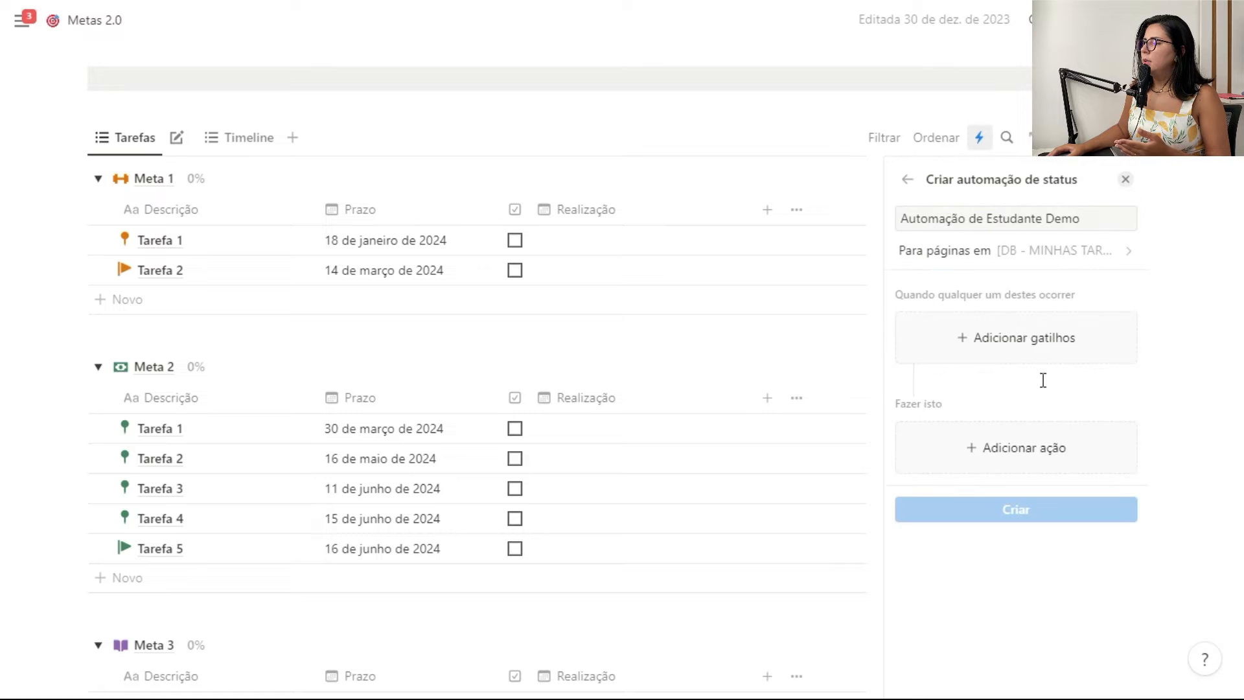
{"action": "left_click", "coordinate": [991, 447]}
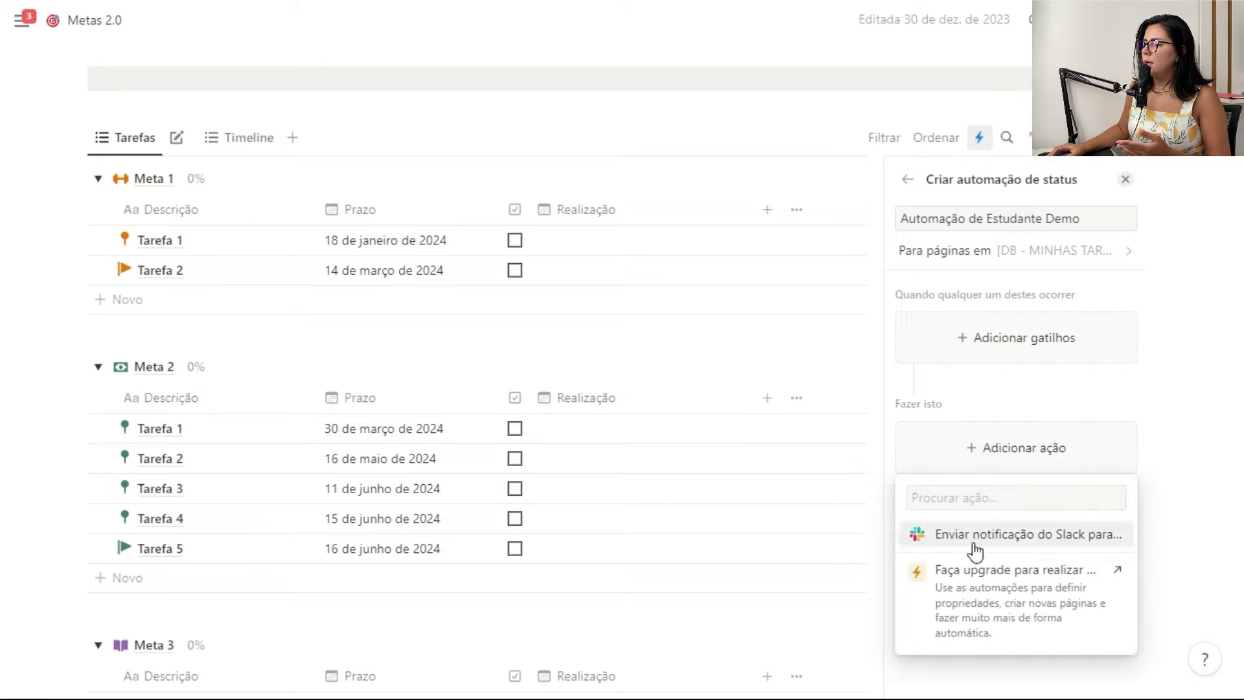
{"action": "left_click", "coordinate": [1040, 409]}
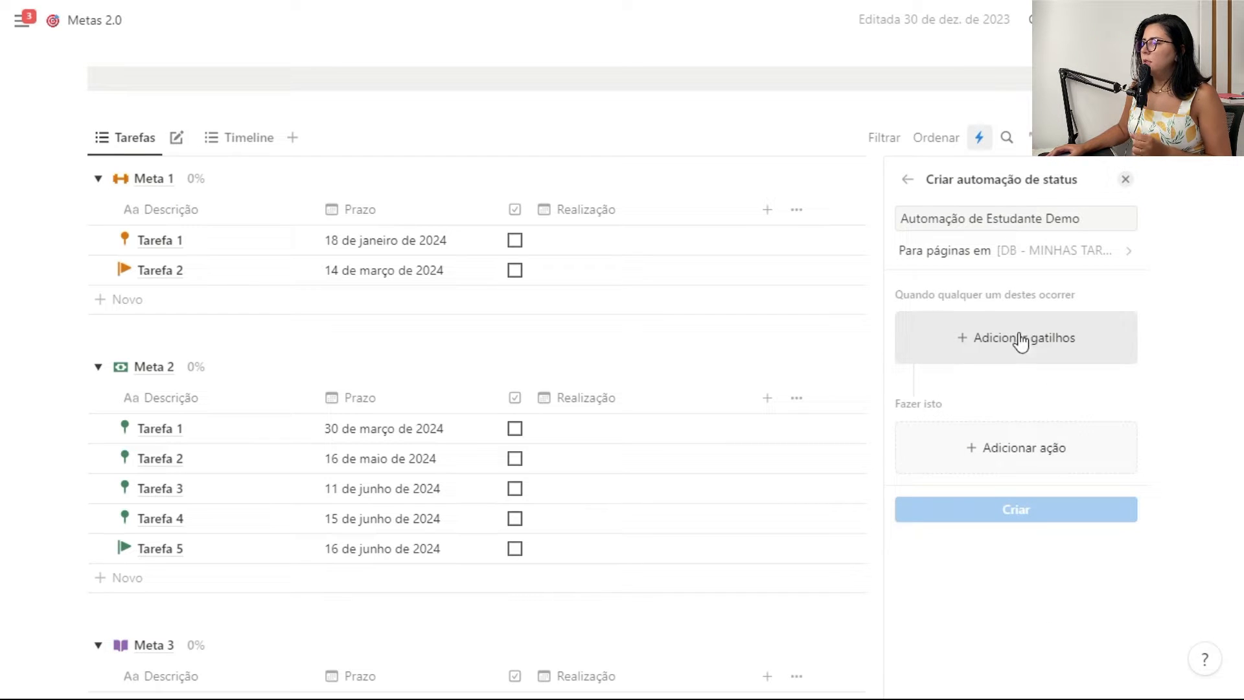
{"action": "left_click", "coordinate": [909, 177]}
{"action": "left_click", "coordinate": [771, 354]}
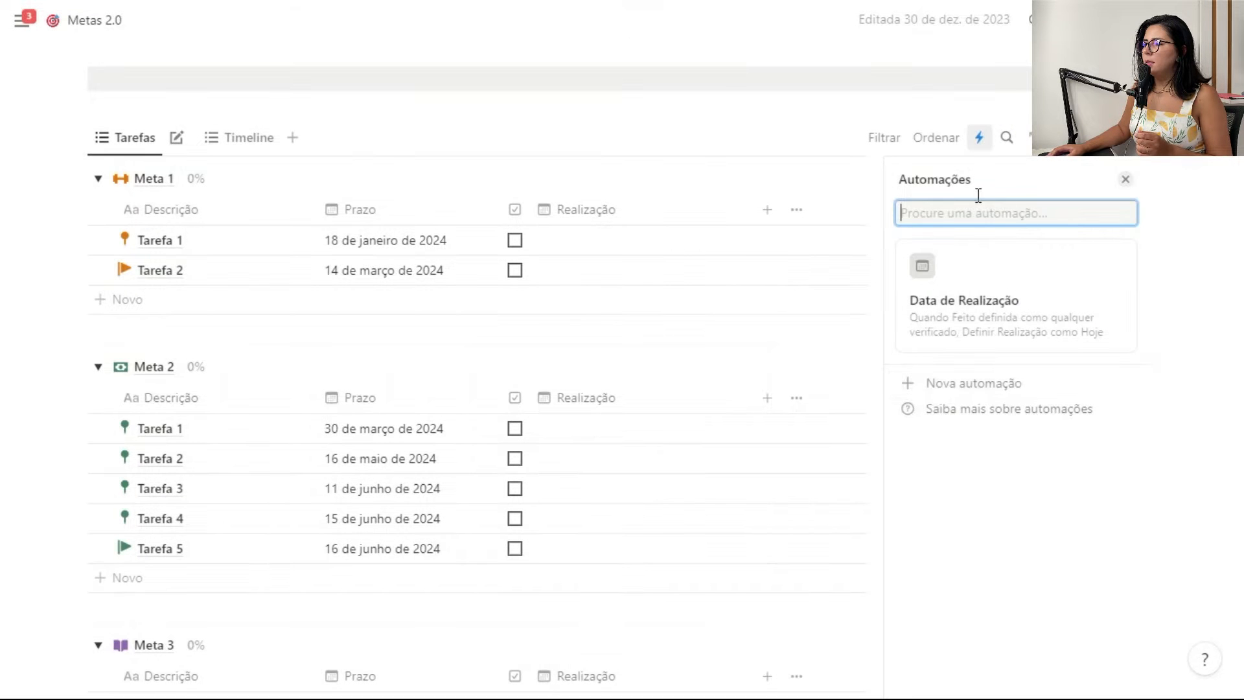
Step: Start a new automation for the tasks database, examine the available triggers, and leave it without creating it
{"action": "left_click", "coordinate": [977, 383]}
{"action": "left_click", "coordinate": [989, 335]}
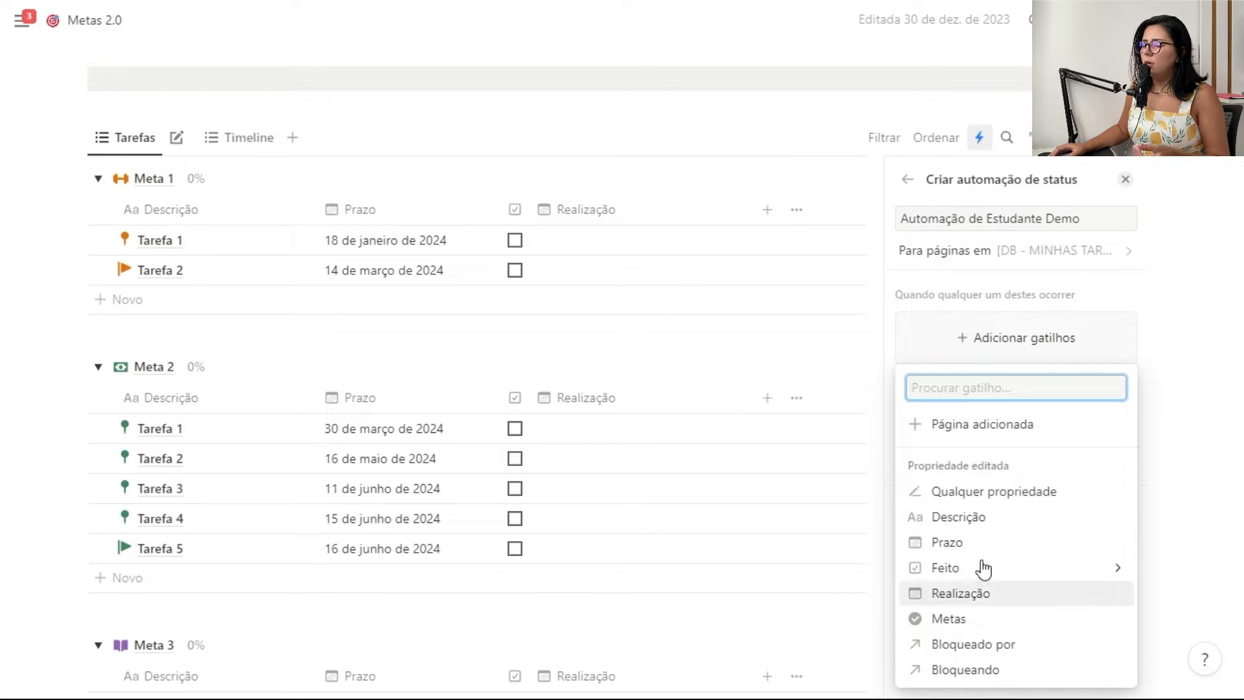
{"action": "left_click", "coordinate": [1017, 301]}
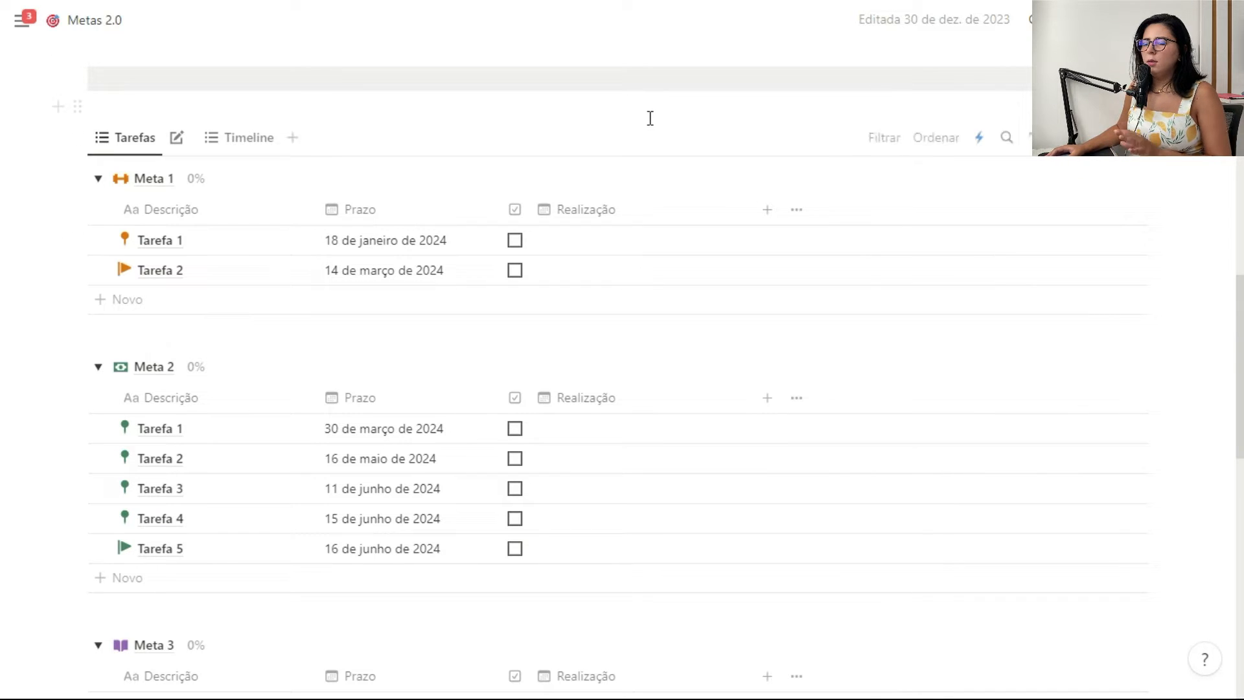
Step: Mark Tarefa 1 and Tarefa 2 under Meta 1 as done
{"action": "left_click", "coordinate": [515, 241]}
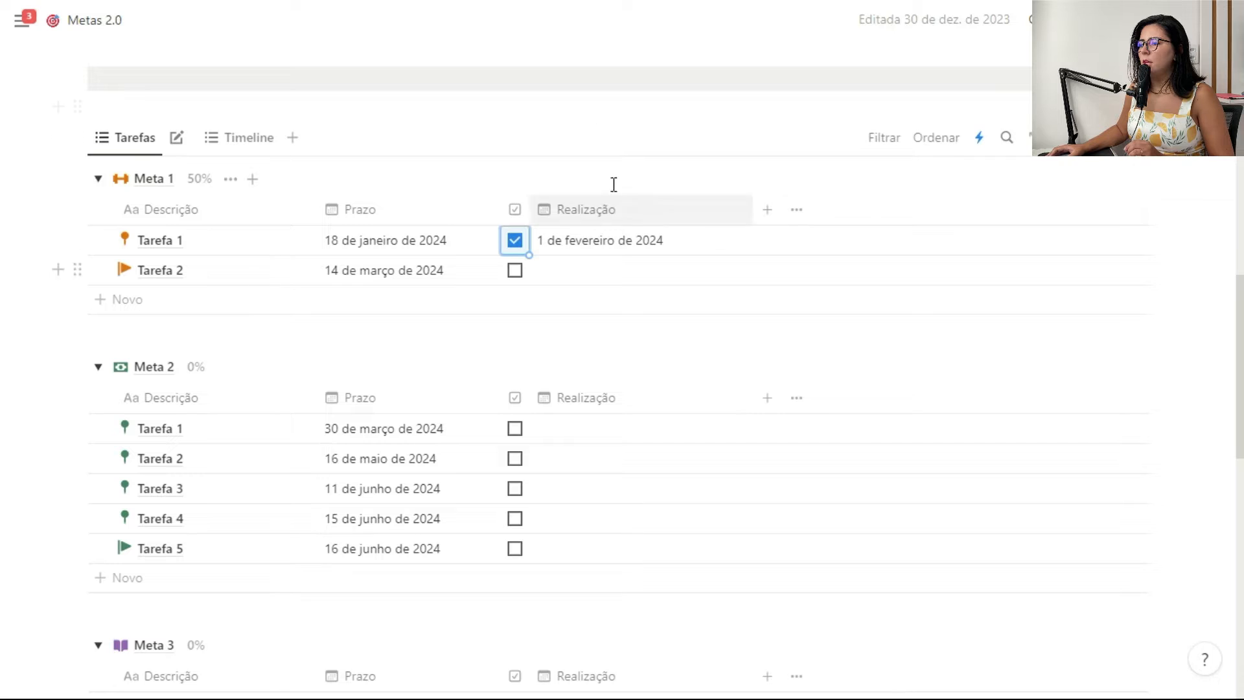
{"action": "key", "text": "Down"}
{"action": "key", "text": "Return"}
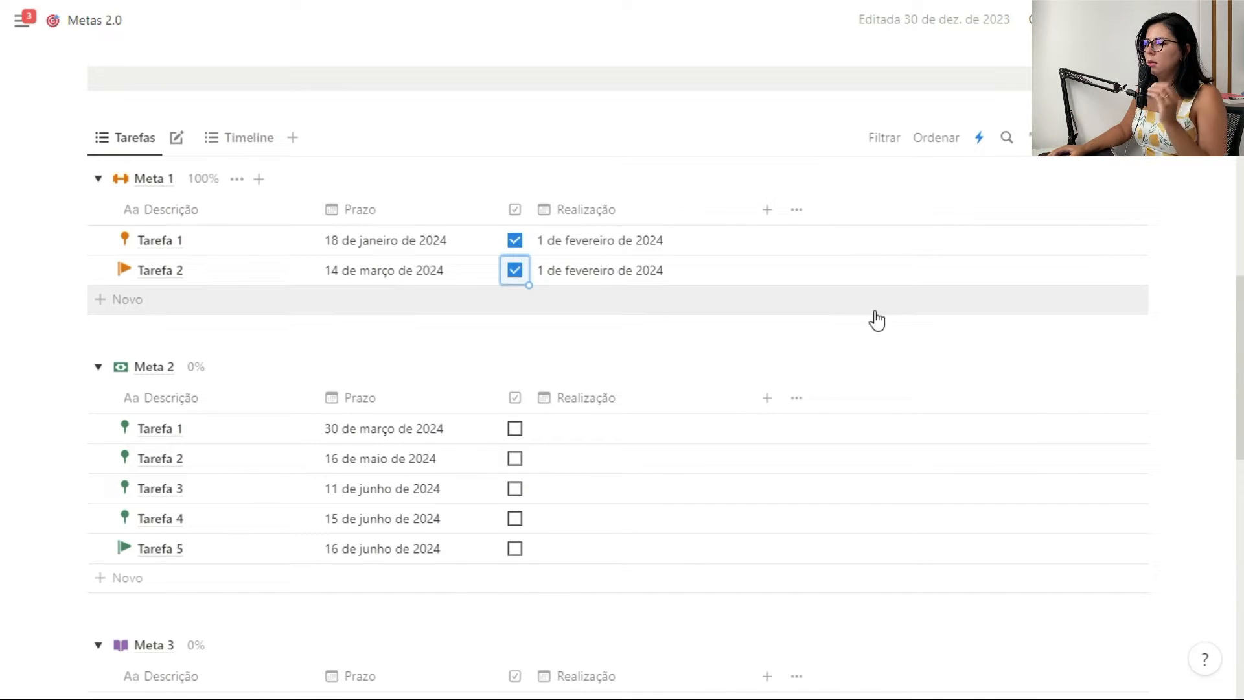
Step: Add a button-type property to the tasks database and label its button Tarefa concluída ✅
{"action": "left_click", "coordinate": [772, 214]}
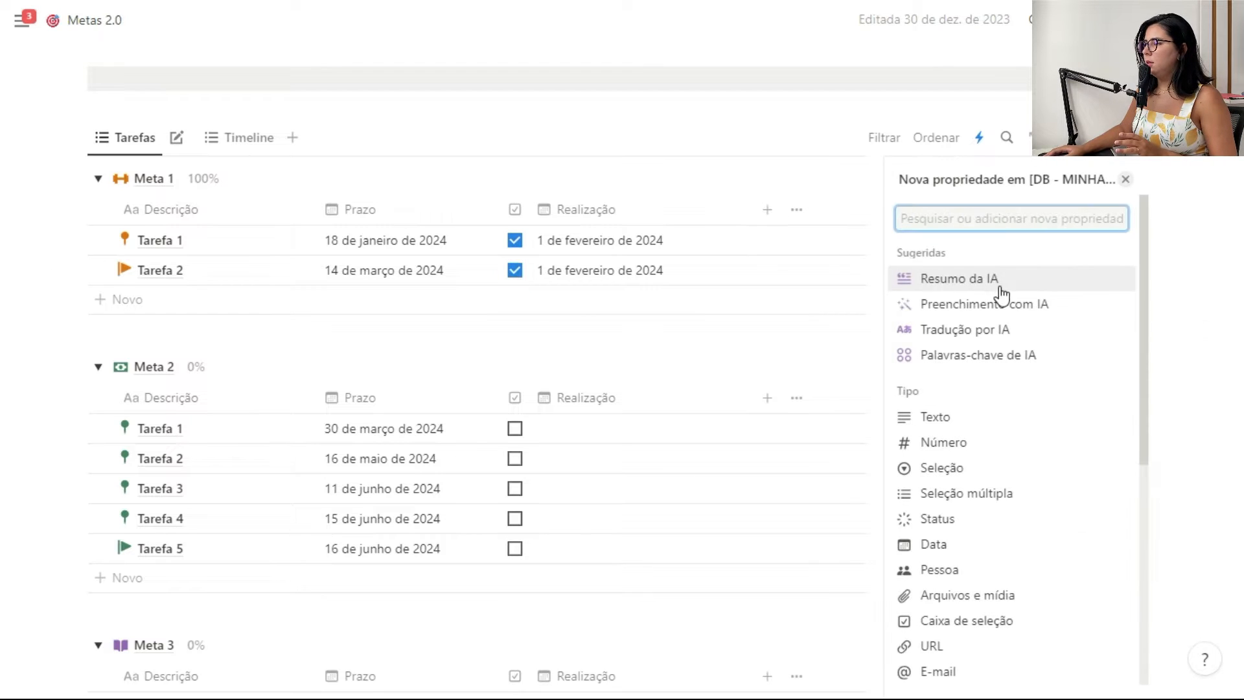
{"action": "scroll", "coordinate": [1004, 304], "scroll_direction": "down", "scroll_amount": 3}
{"action": "scroll", "coordinate": [1009, 313], "scroll_direction": "down", "scroll_amount": 2}
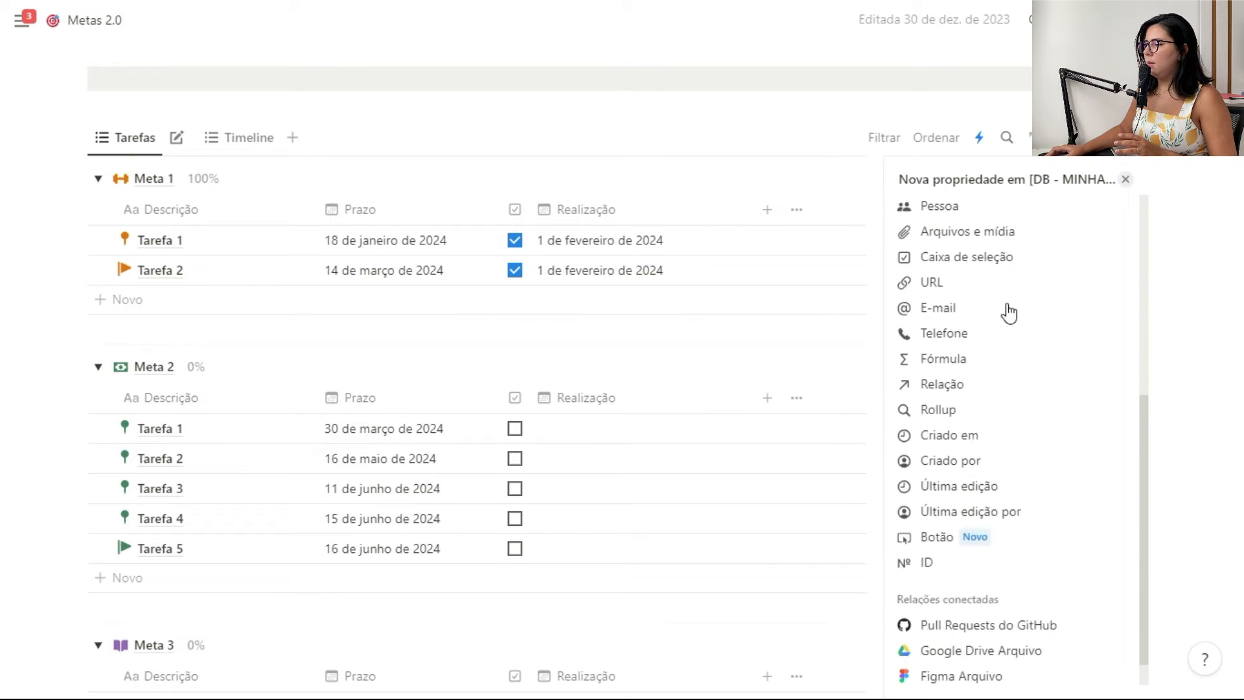
{"action": "left_click", "coordinate": [1008, 542]}
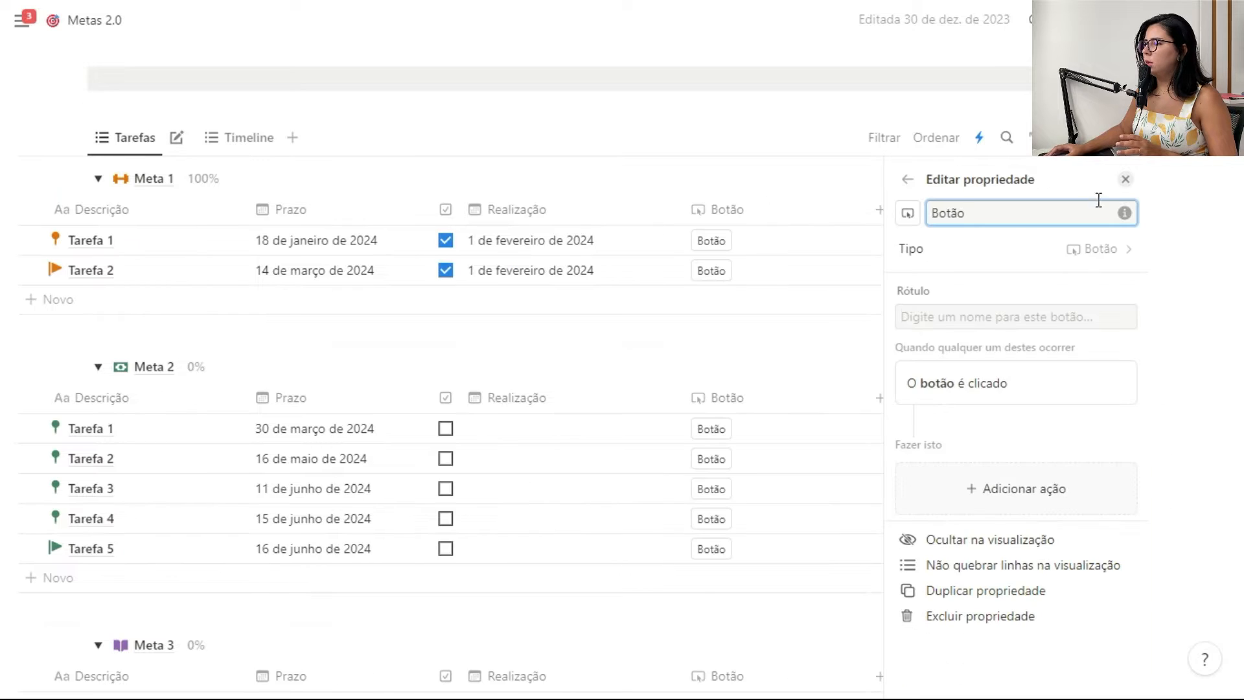
{"action": "double_click", "coordinate": [945, 213]}
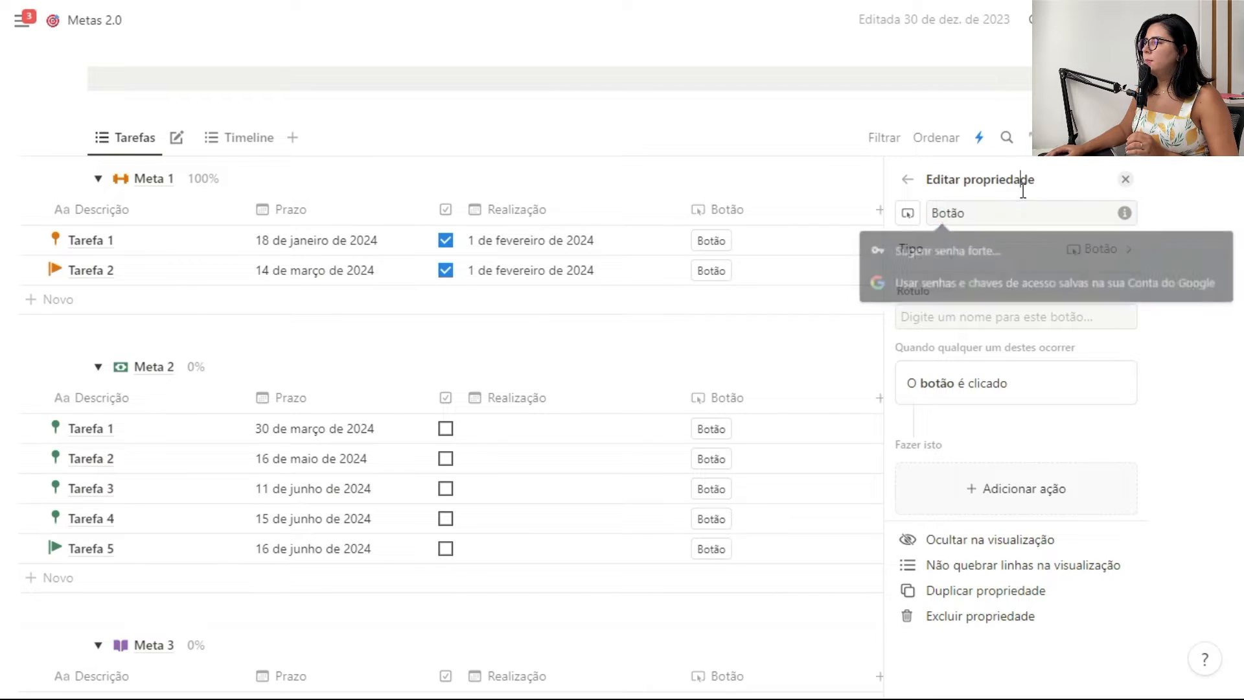
{"action": "left_click", "coordinate": [966, 313]}
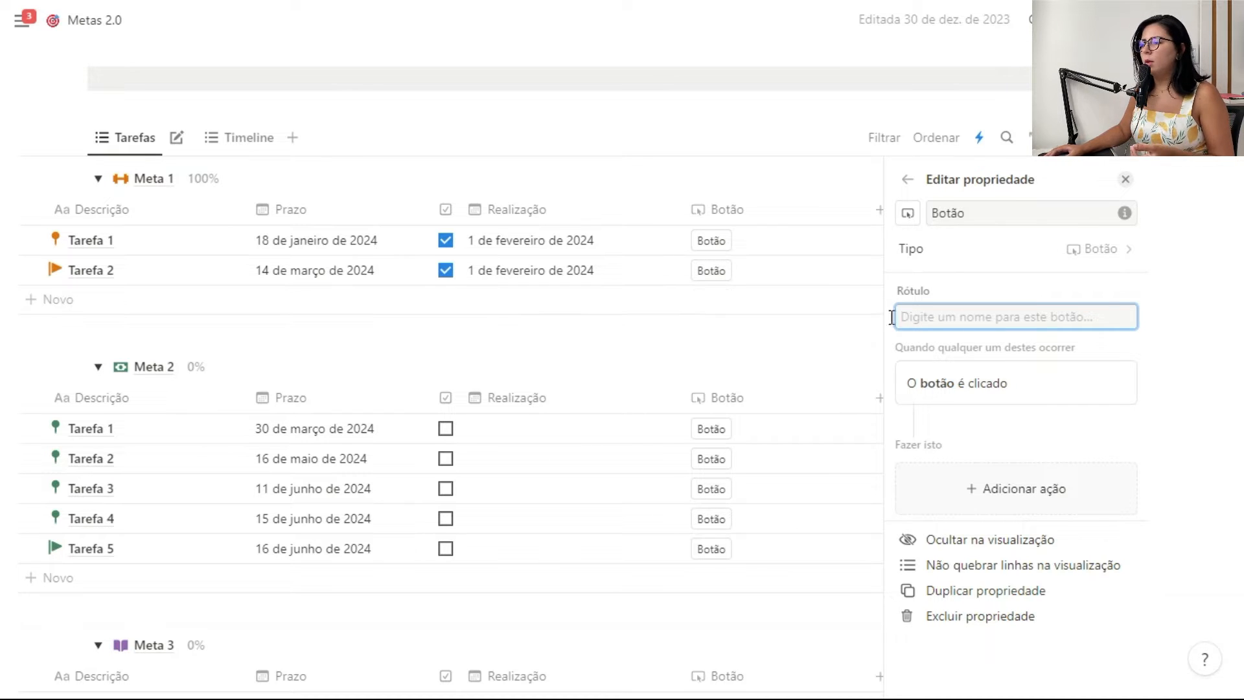
{"action": "type", "text": "Tarefa conc"}
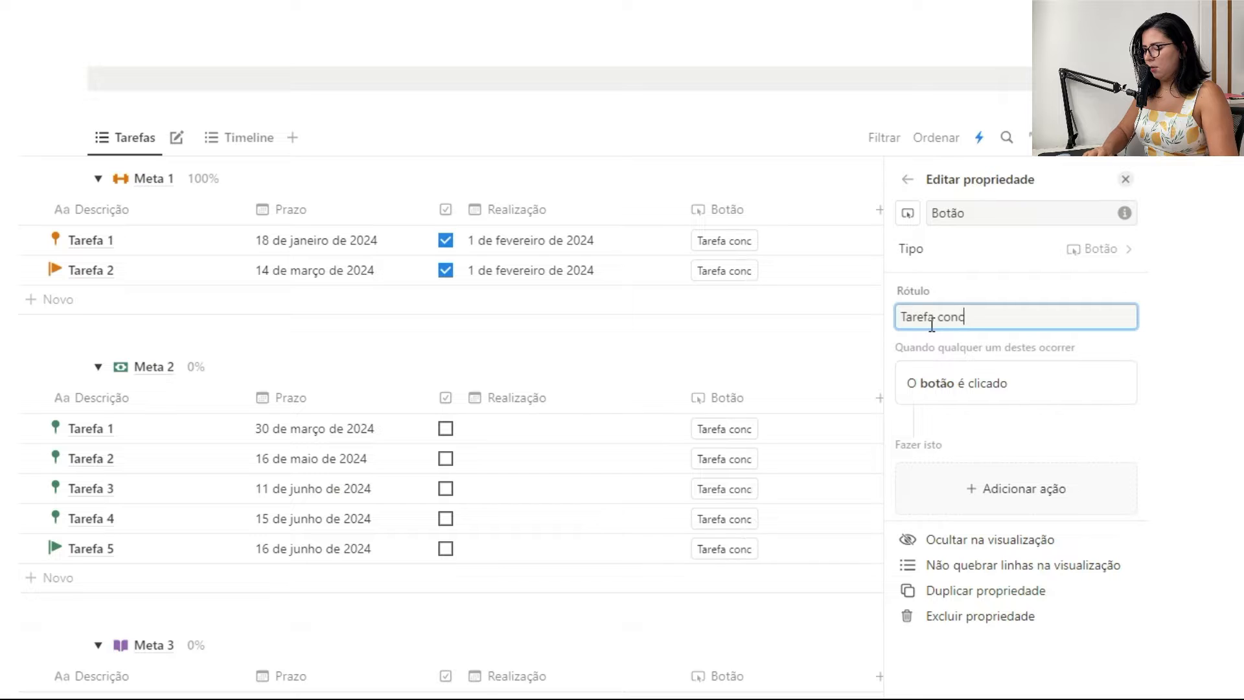
{"action": "type", "text": "luída"}
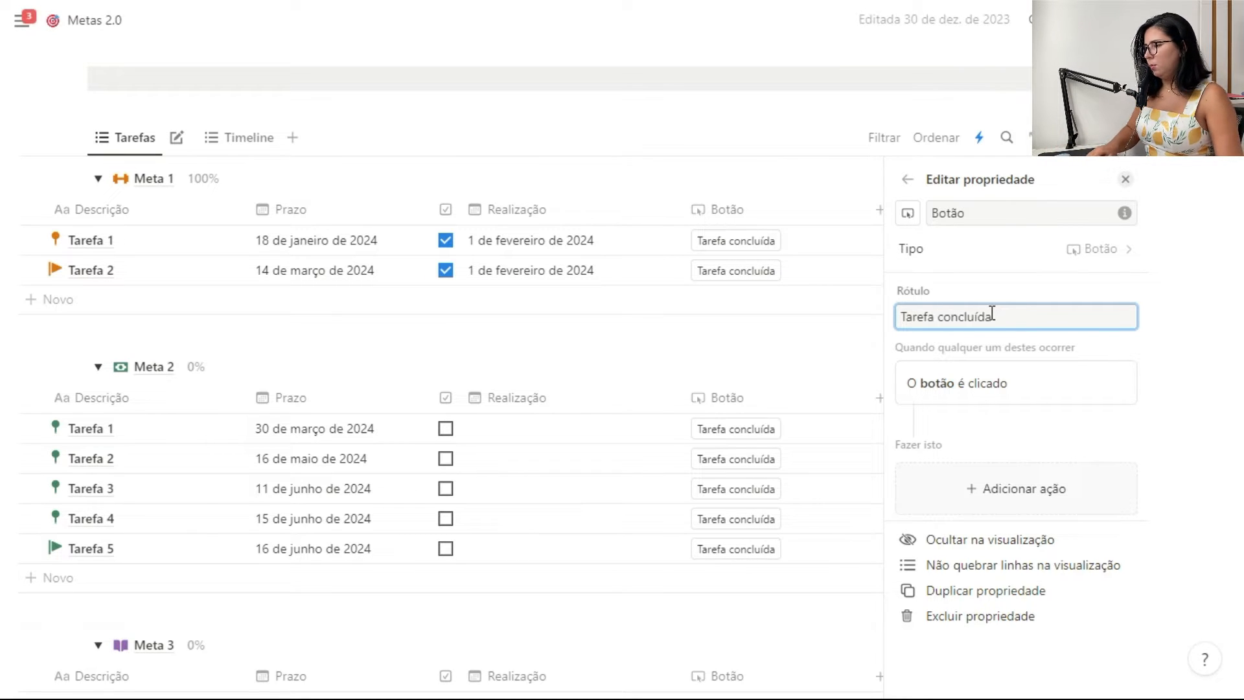
{"action": "type", "text": "✅"}
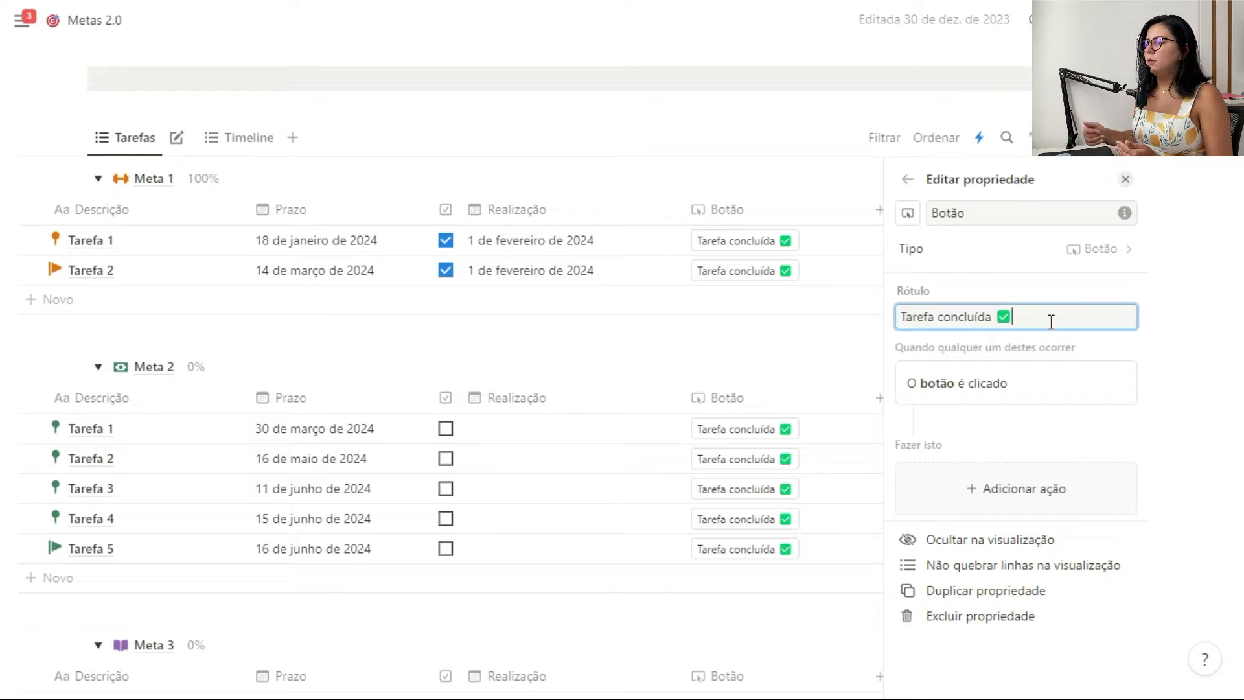
Step: Add an action to the button that edits pages, with Esta página as its target
{"action": "scroll", "coordinate": [1005, 408], "scroll_direction": "down", "scroll_amount": 1}
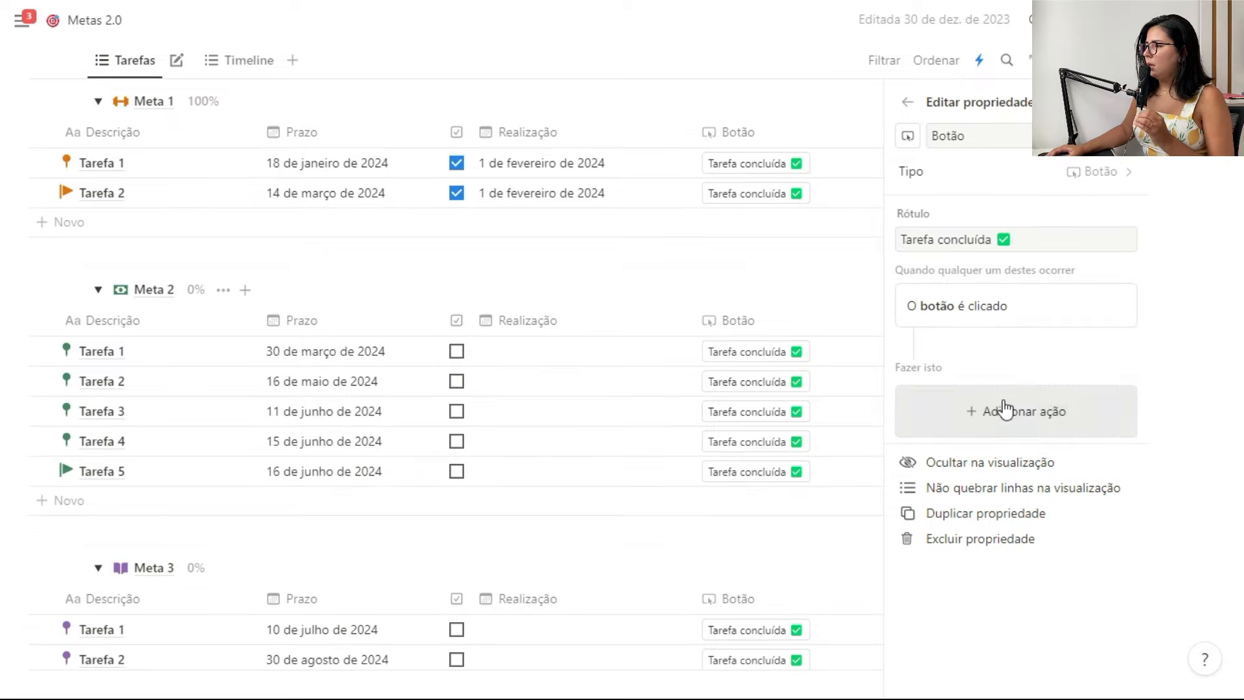
{"action": "left_click", "coordinate": [1003, 399]}
{"action": "left_click", "coordinate": [956, 525]}
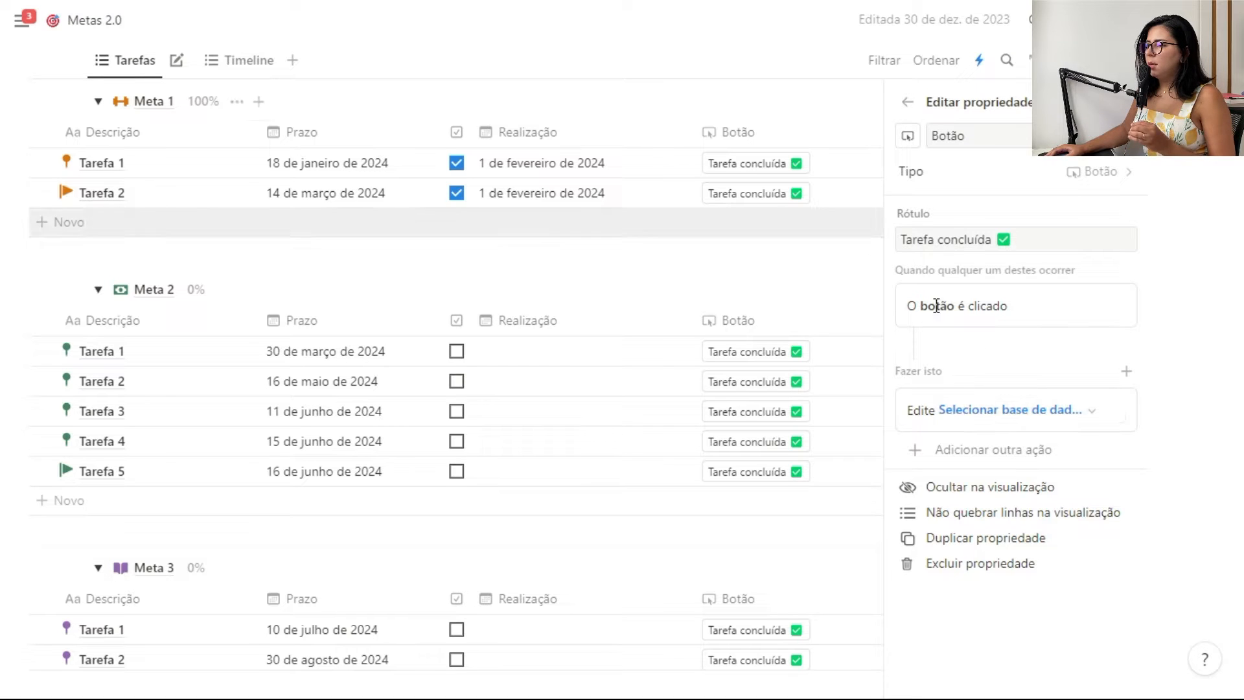
{"action": "left_click", "coordinate": [981, 414]}
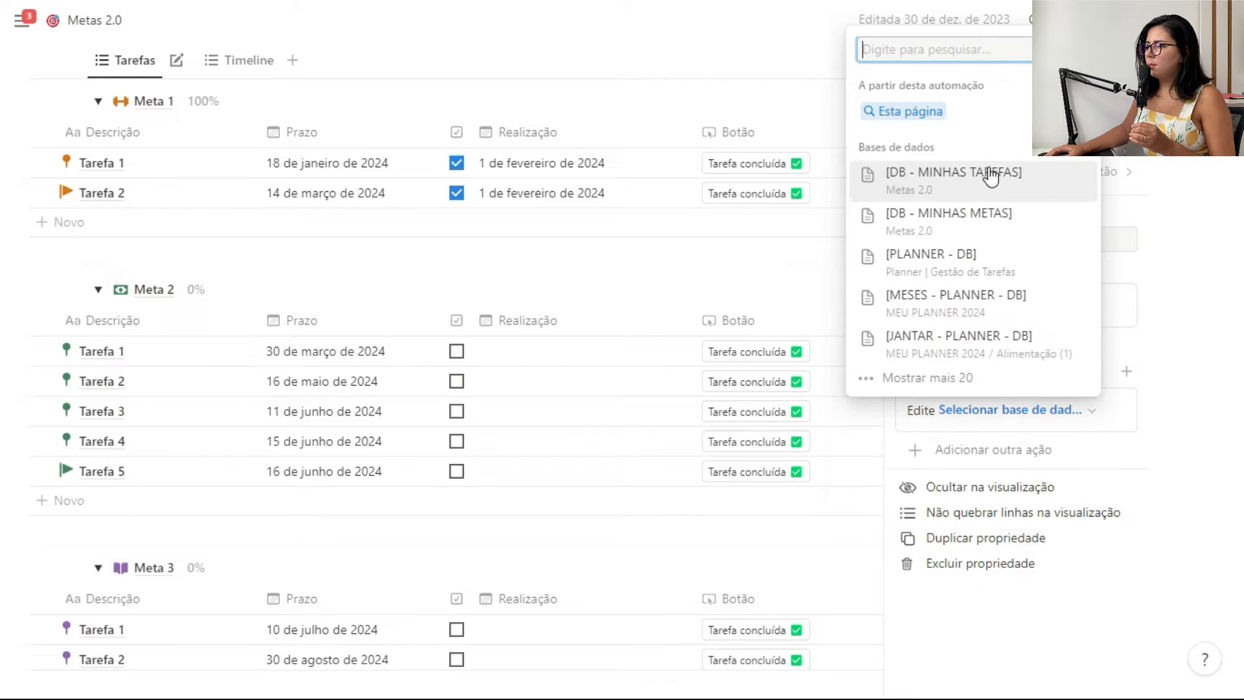
{"action": "left_click", "coordinate": [924, 119]}
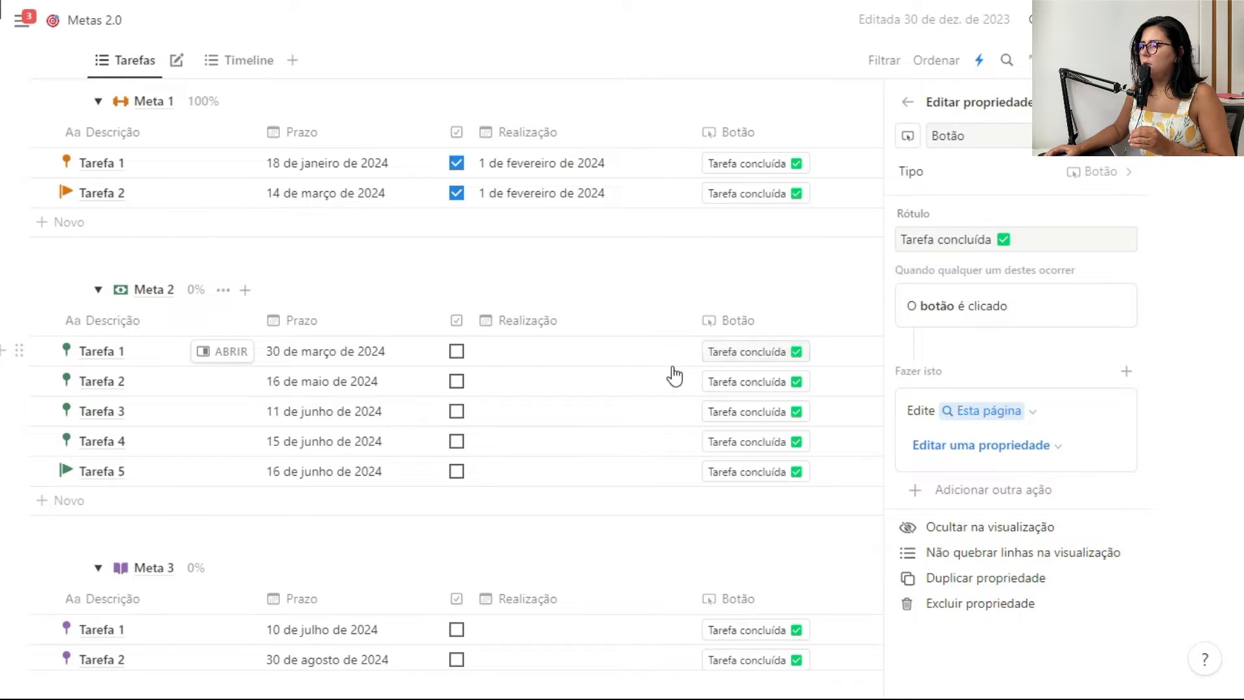
Step: Make the action set Realização to Hoje and Feito to Marcada, and close the property settings
{"action": "left_click", "coordinate": [1053, 454]}
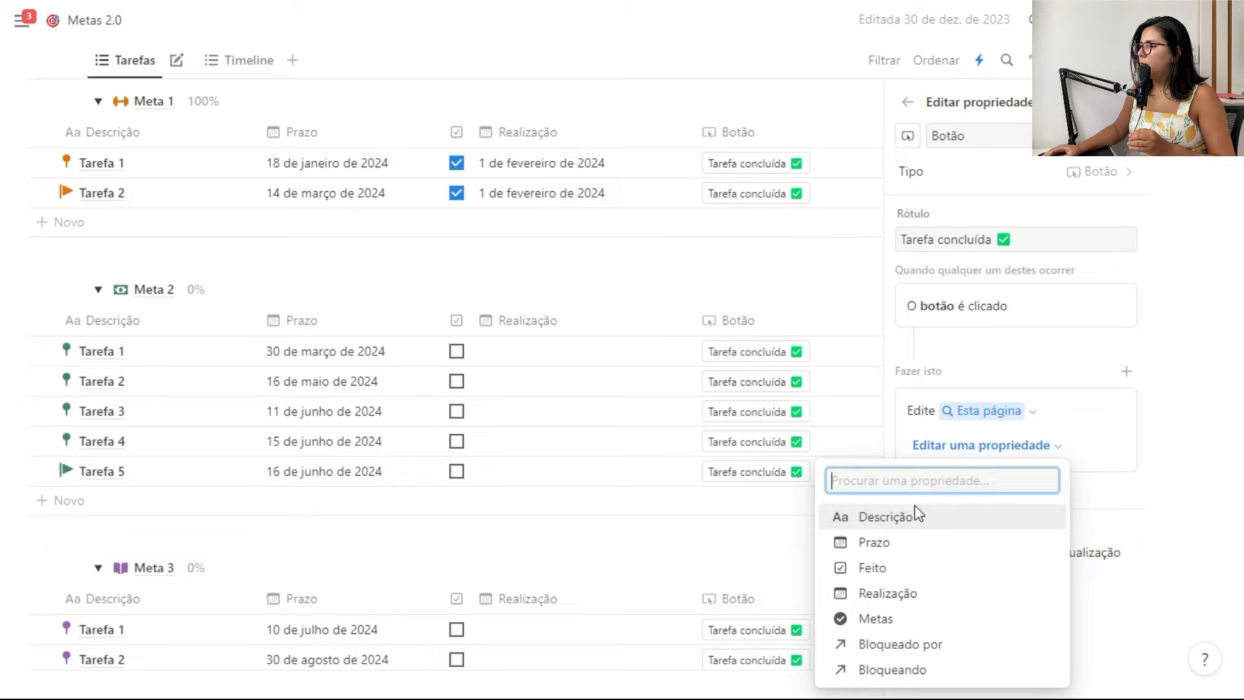
{"action": "left_click", "coordinate": [898, 604]}
{"action": "left_click", "coordinate": [1027, 474]}
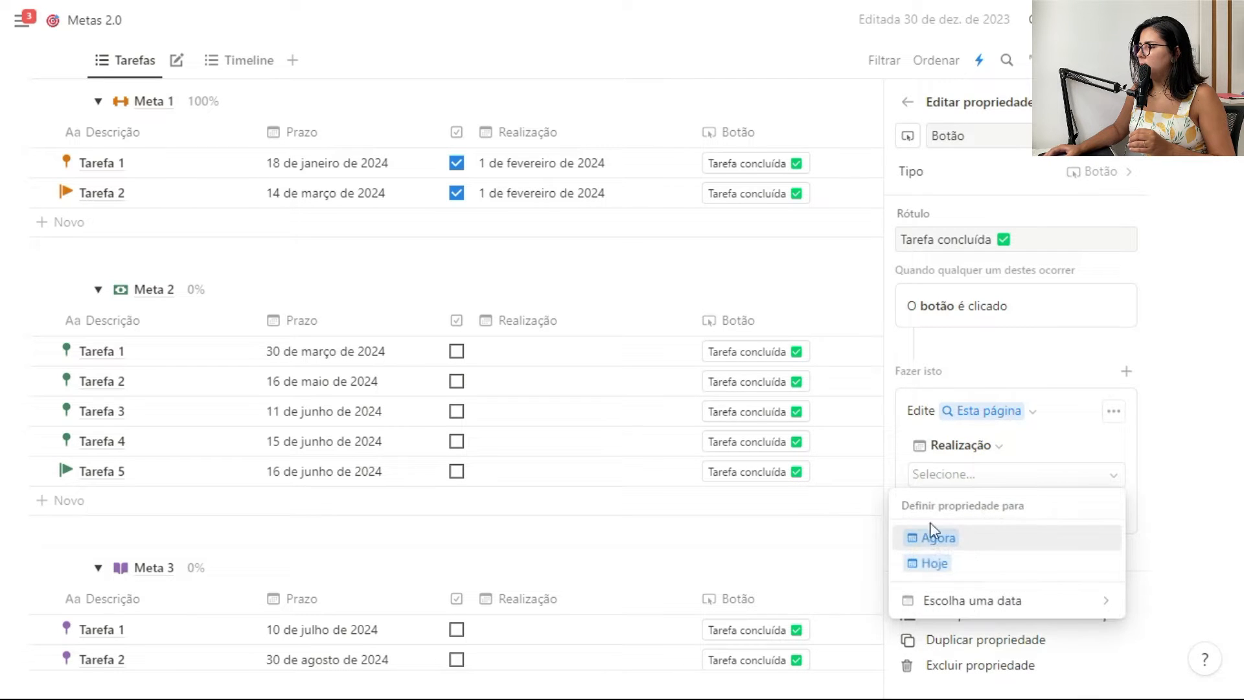
{"action": "left_click", "coordinate": [935, 564]}
{"action": "left_click", "coordinate": [980, 510]}
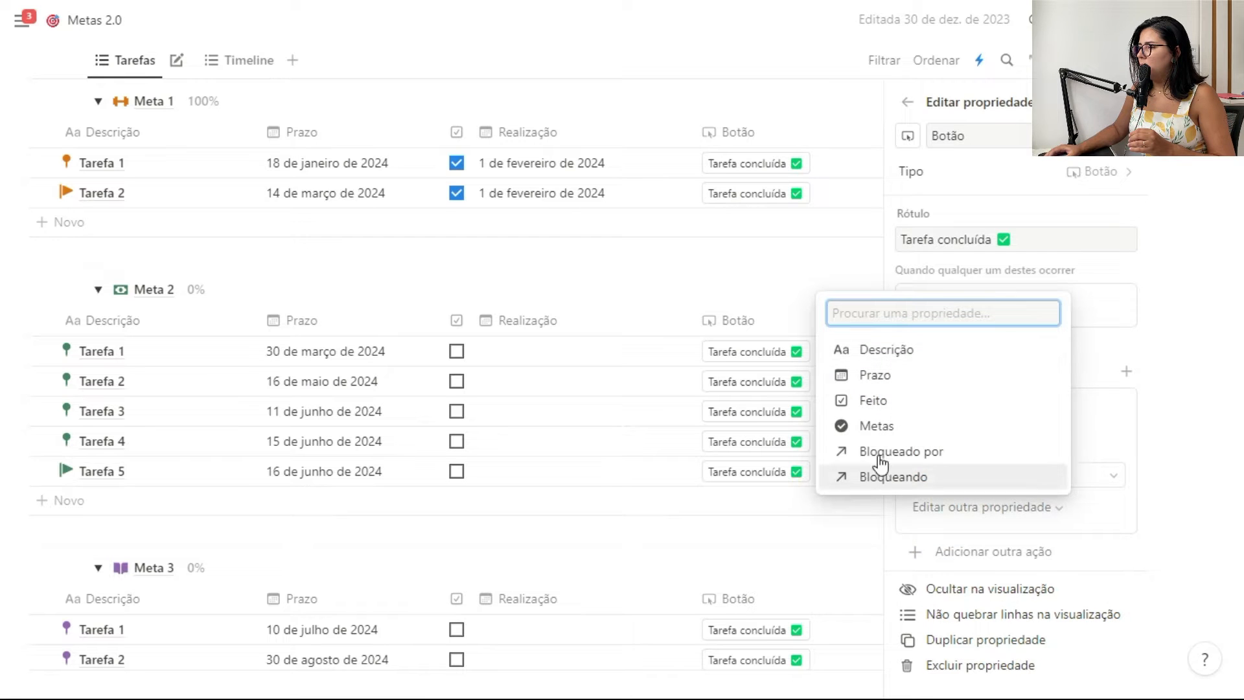
{"action": "left_click", "coordinate": [878, 401]}
{"action": "left_click", "coordinate": [972, 546]}
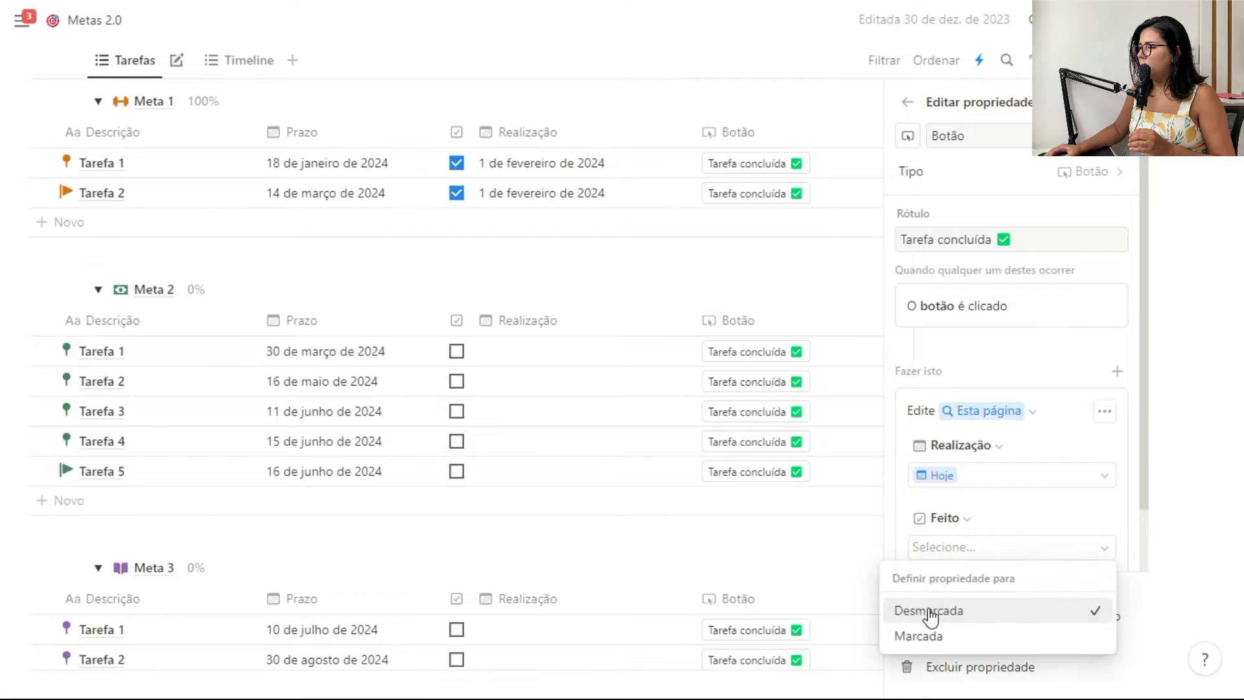
{"action": "left_click", "coordinate": [928, 636]}
{"action": "scroll", "coordinate": [1003, 506], "scroll_direction": "down", "scroll_amount": 1}
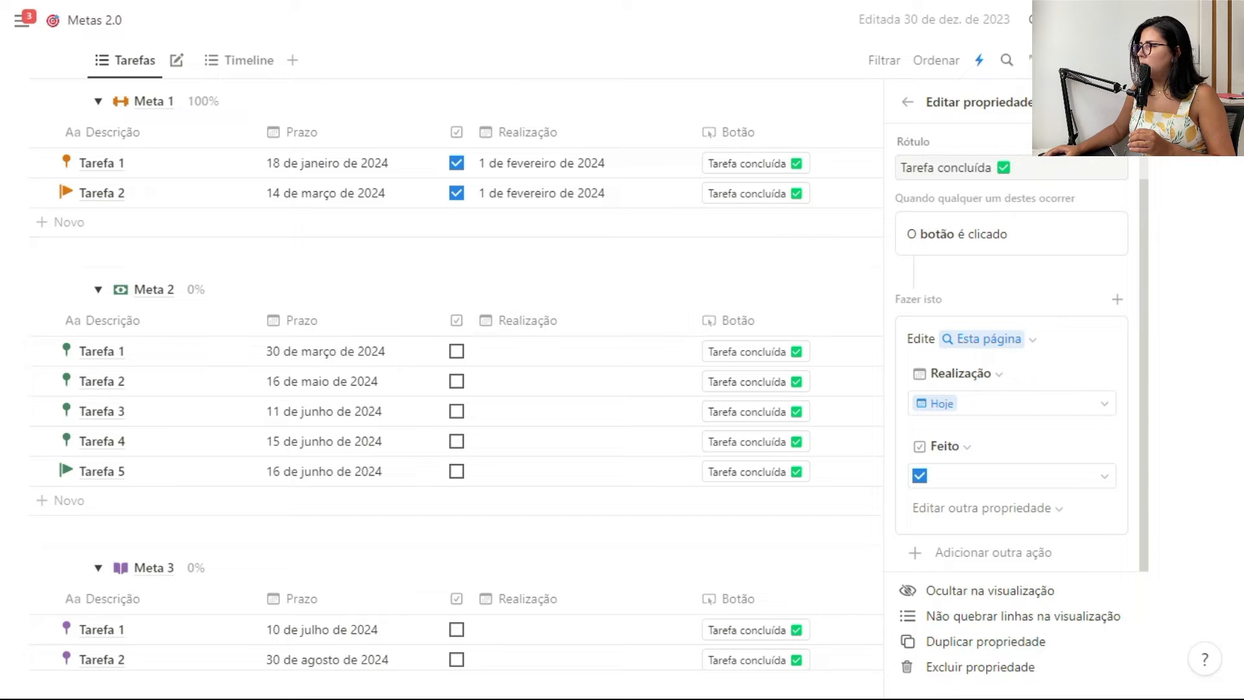
{"action": "left_click", "coordinate": [764, 178]}
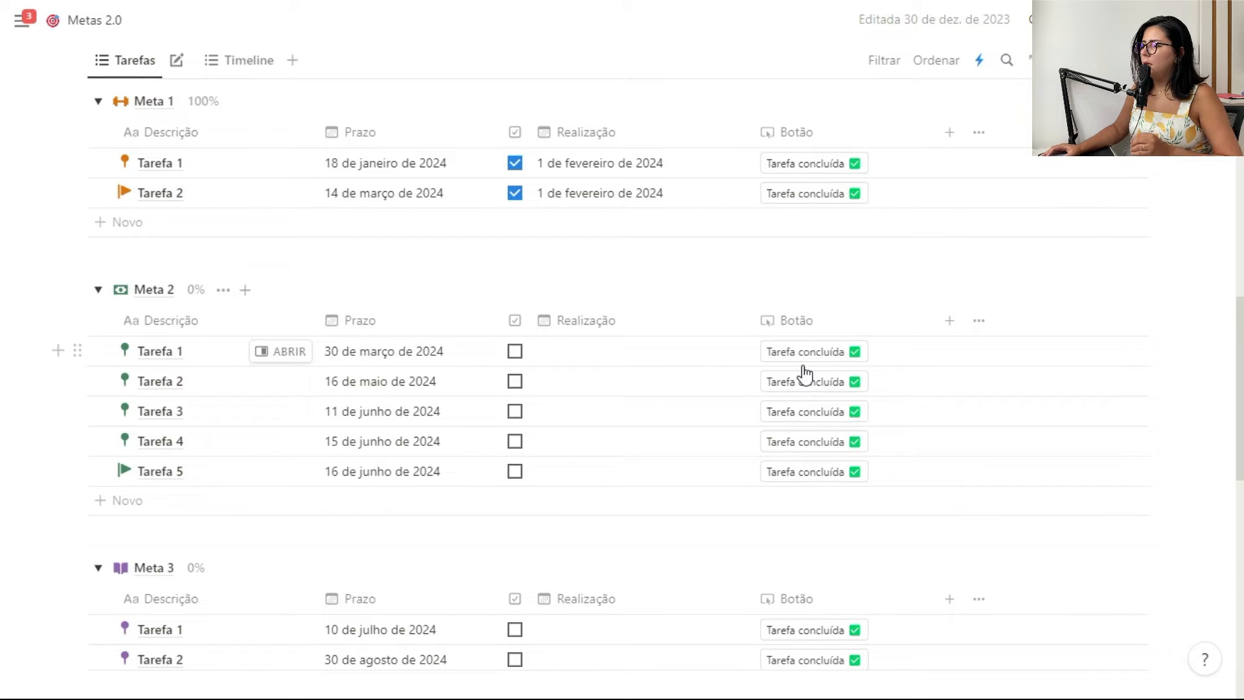
Step: Under Meta 2, run the Tarefa concluída button for Tarefa 1, Tarefa 2 and Tarefa 4, and tick Tarefa 3 as done directly
{"action": "left_click", "coordinate": [824, 360]}
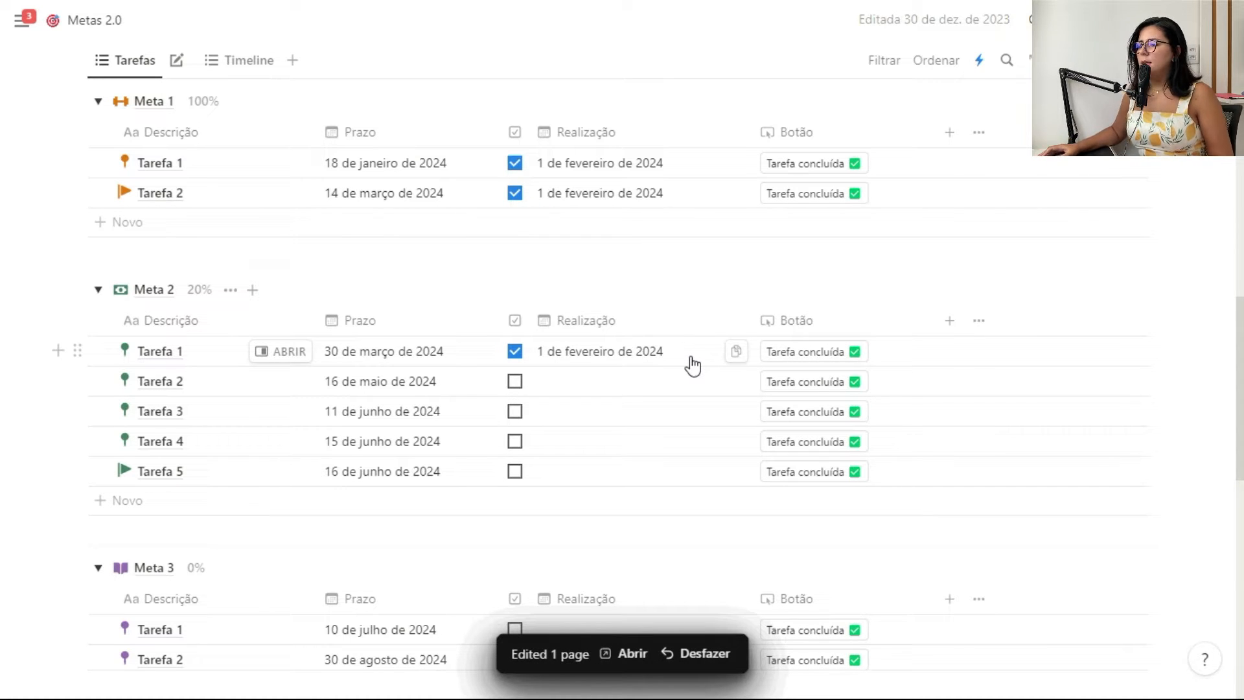
{"action": "left_click", "coordinate": [806, 382]}
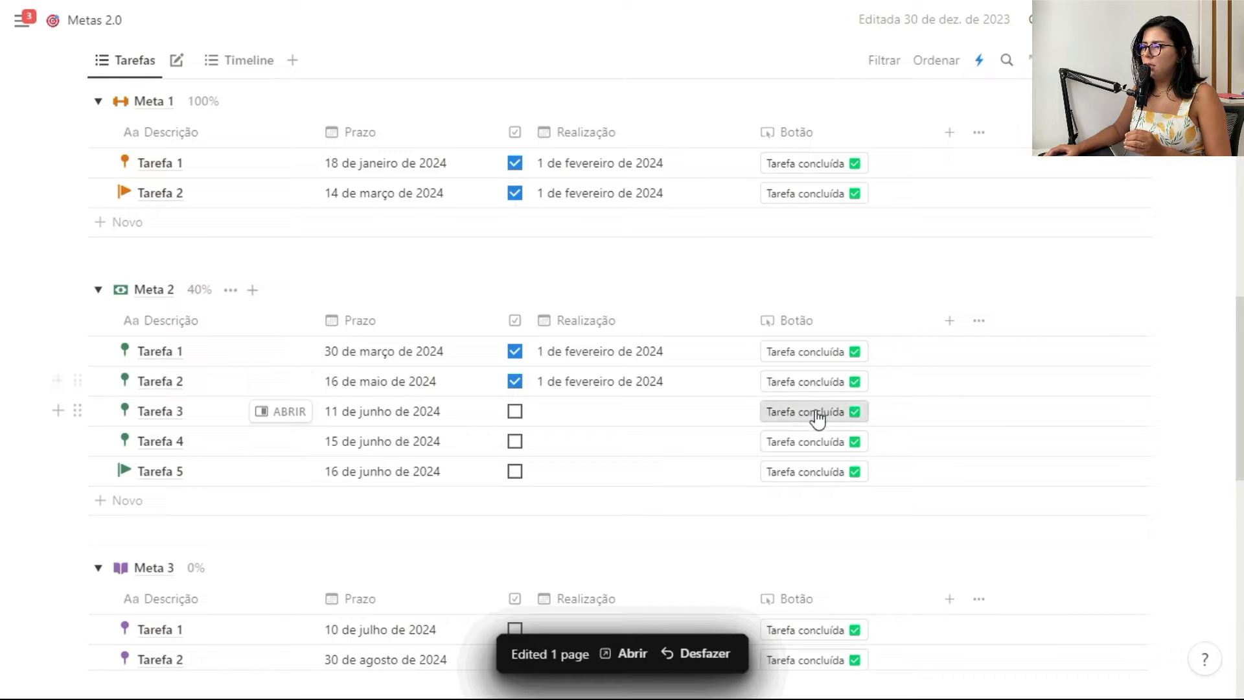
{"action": "left_click", "coordinate": [514, 412]}
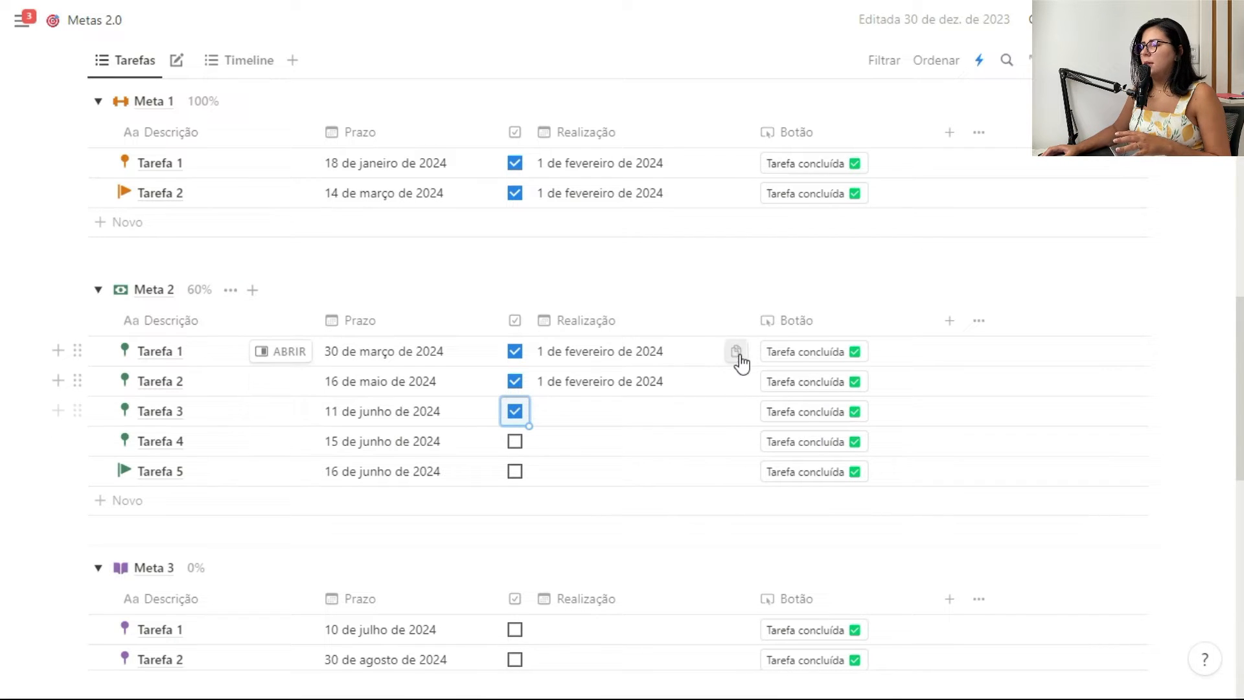
{"action": "left_click", "coordinate": [794, 443]}
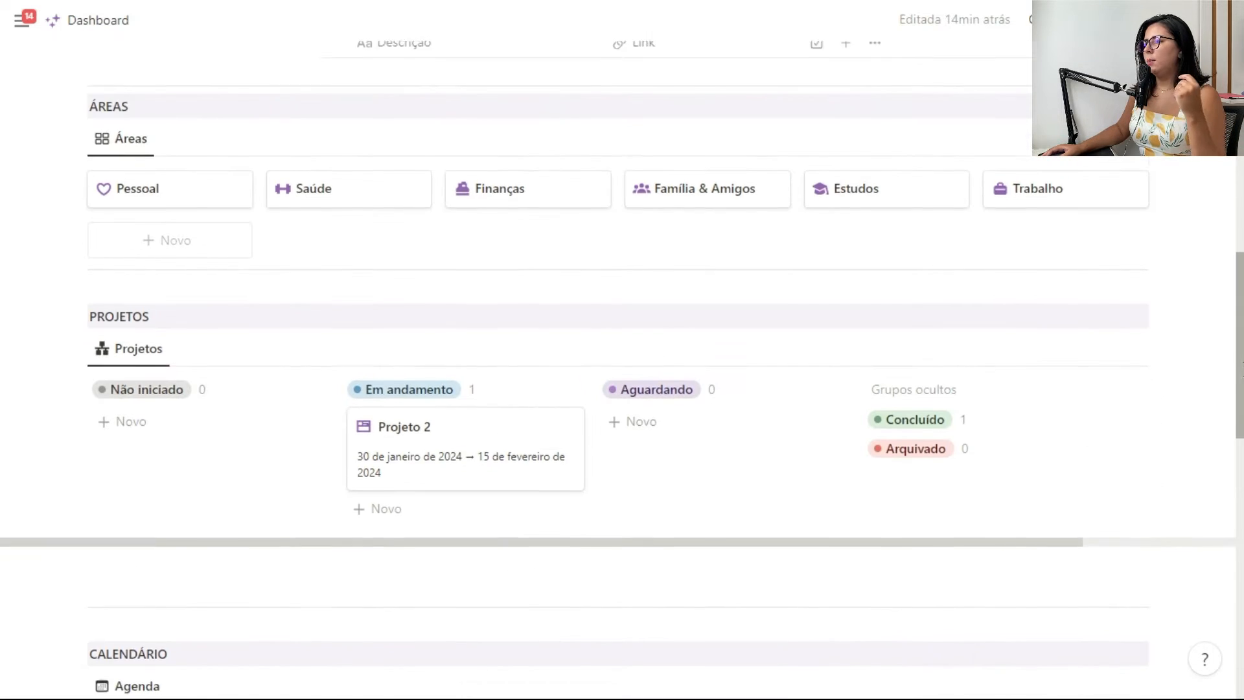
Step: Open the Etapas button's configuration in the Template Personalizado project template and examine its actions that add stage pages to the agenda database
{"action": "scroll", "coordinate": [621, 363], "scroll_direction": "down", "scroll_amount": 1}
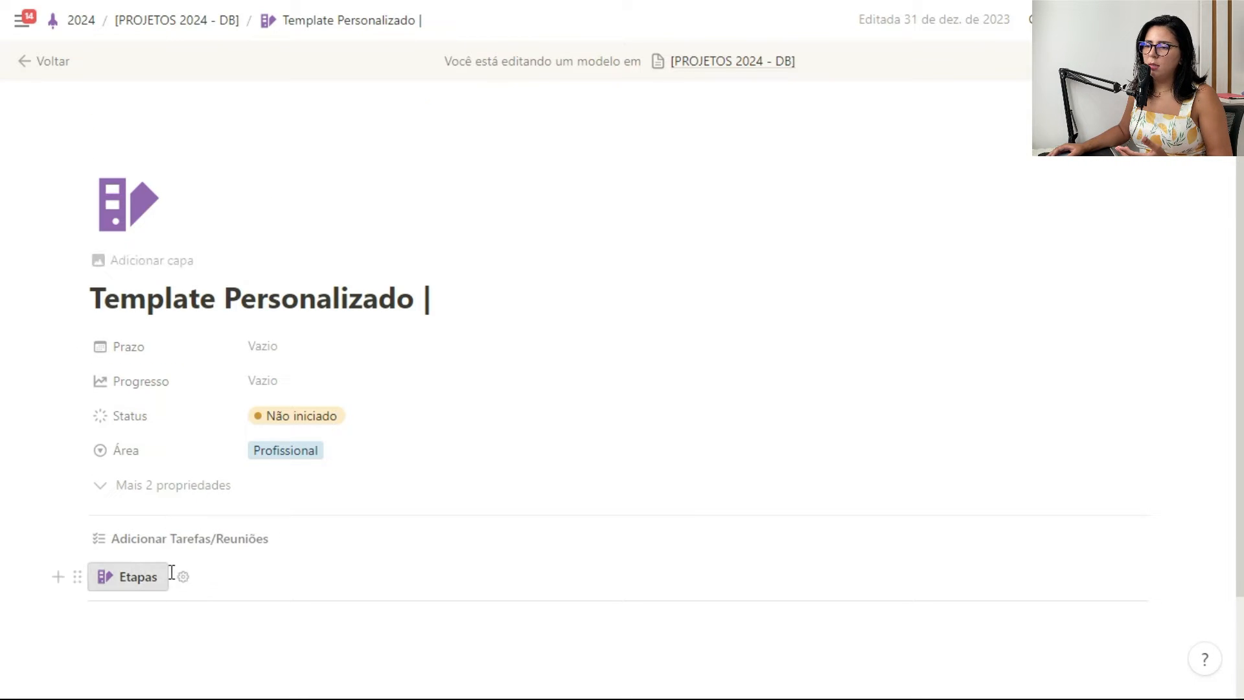
{"action": "left_click", "coordinate": [181, 575]}
{"action": "scroll", "coordinate": [283, 399], "scroll_direction": "down", "scroll_amount": 6}
{"action": "scroll", "coordinate": [287, 403], "scroll_direction": "down", "scroll_amount": 1}
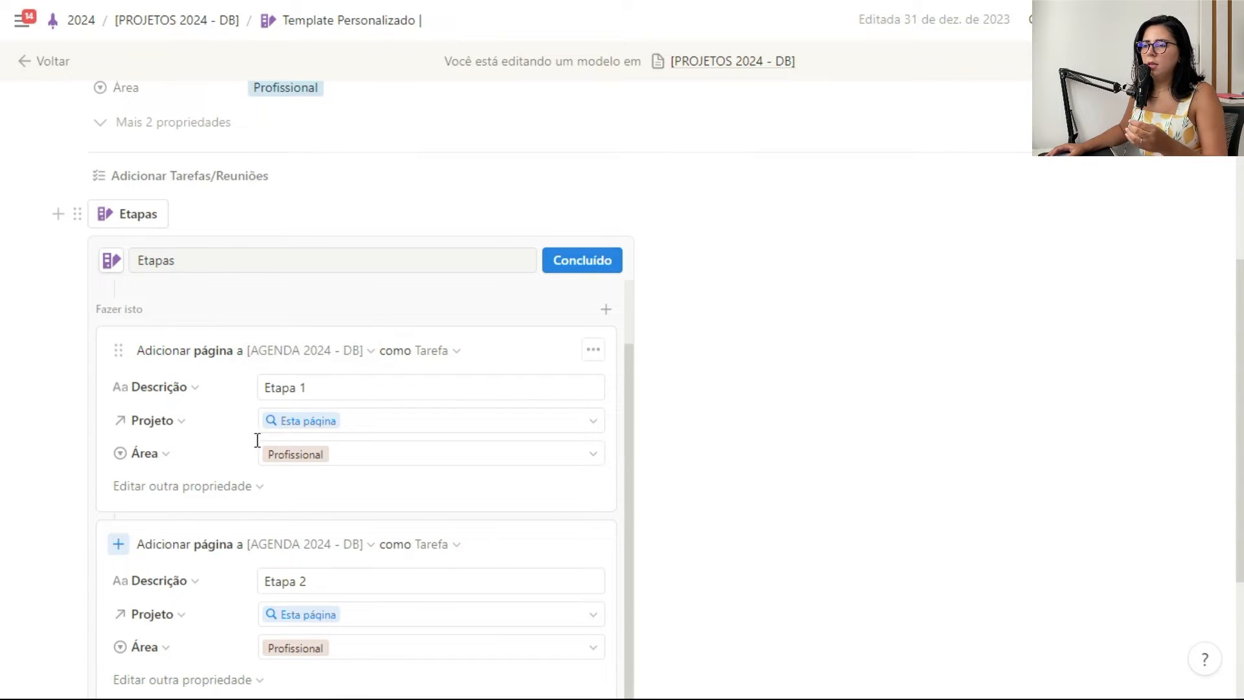
{"action": "scroll", "coordinate": [250, 404], "scroll_direction": "down", "scroll_amount": 2}
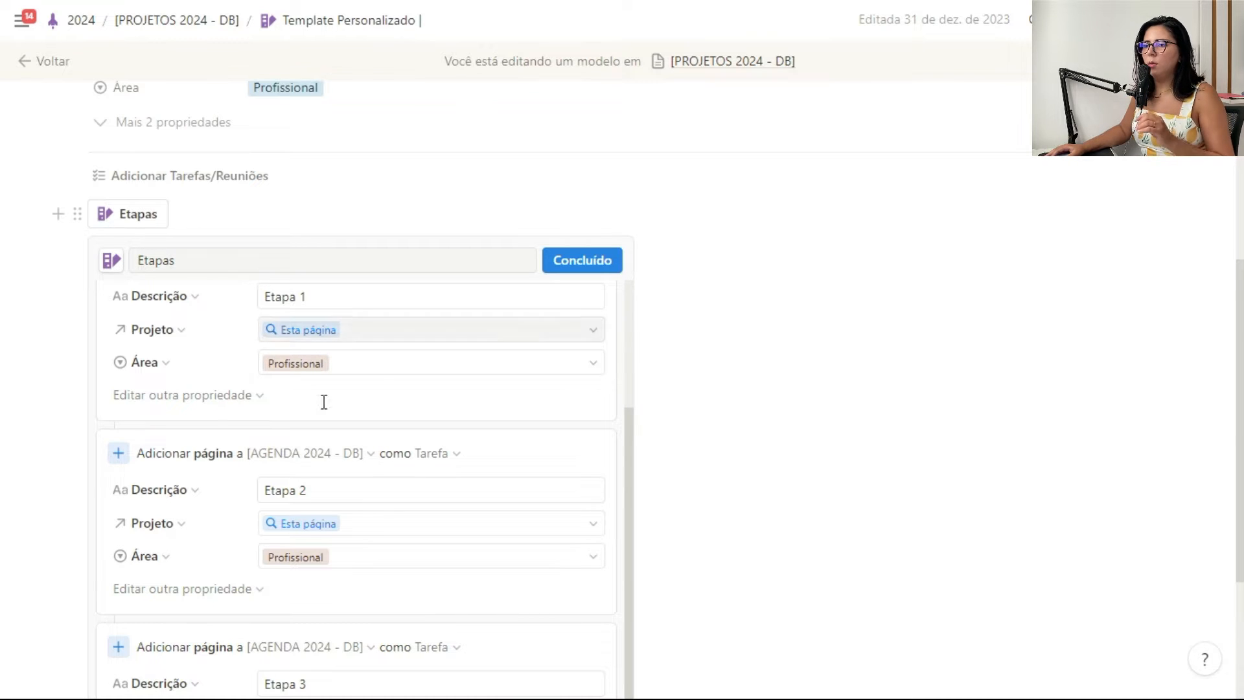
{"action": "scroll", "coordinate": [356, 472], "scroll_direction": "down", "scroll_amount": 1}
{"action": "scroll", "coordinate": [388, 497], "scroll_direction": "up", "scroll_amount": 3}
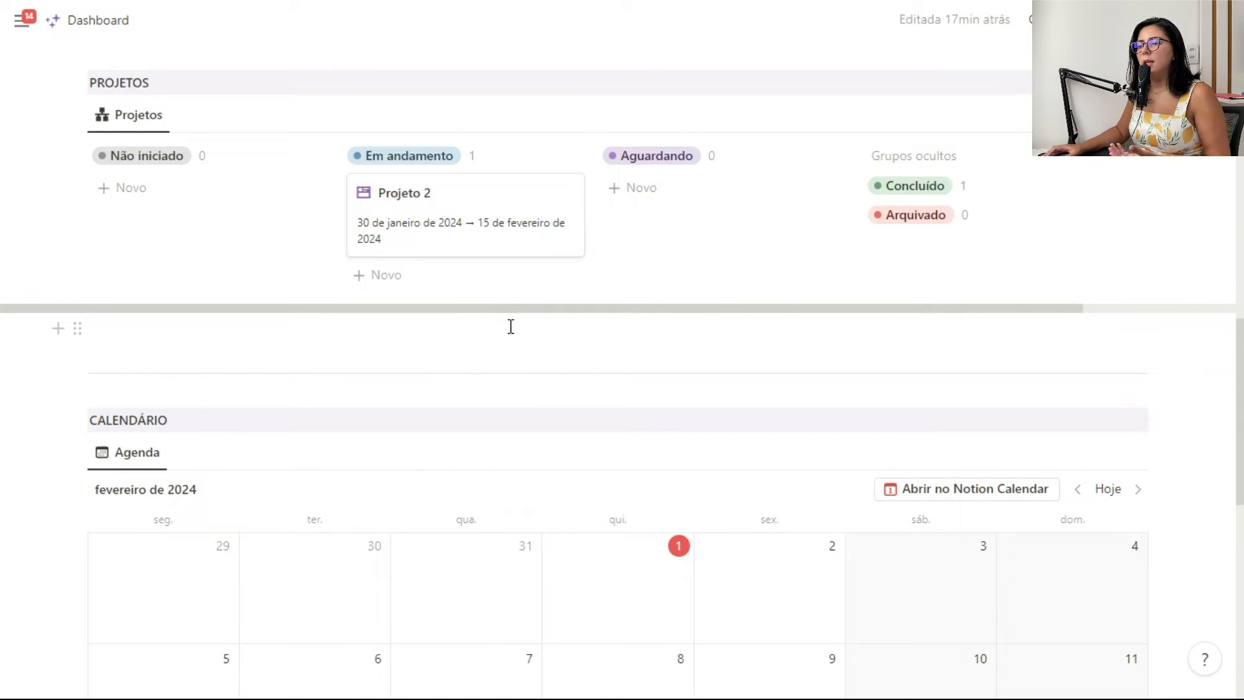
Step: Open Projeto 2 and add a button property named Nova tarefa with the label Add tarefa
{"action": "left_click", "coordinate": [498, 199]}
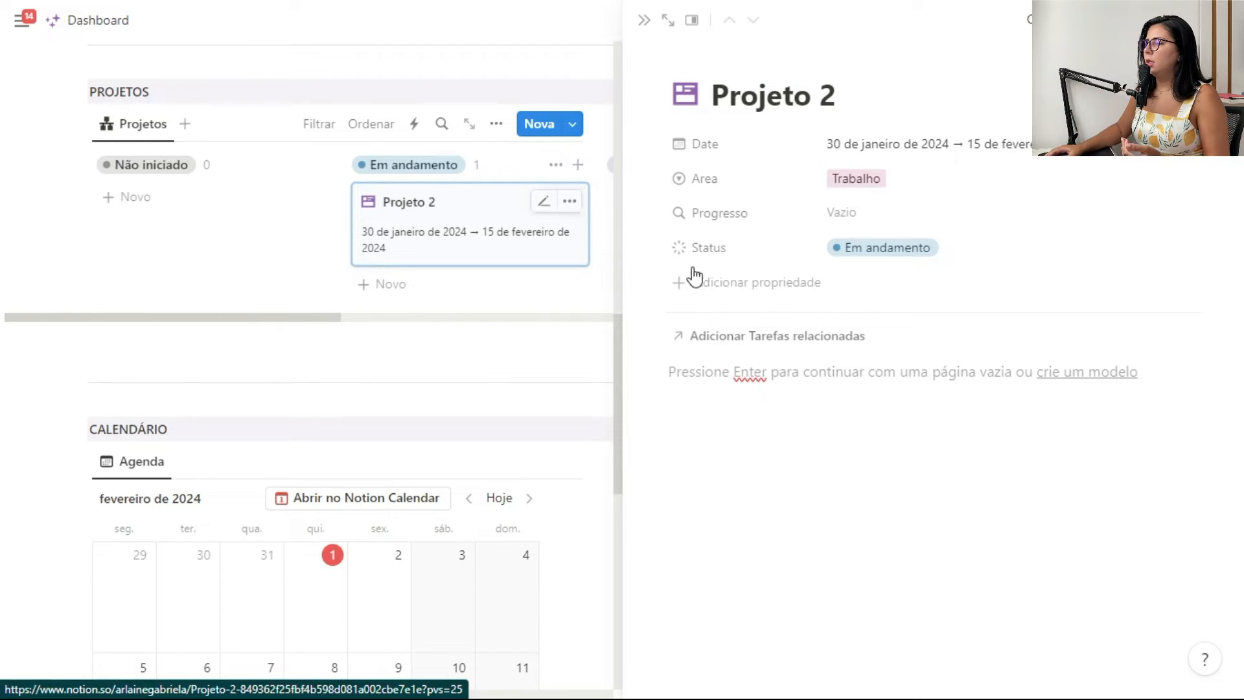
{"action": "left_click", "coordinate": [779, 283]}
{"action": "scroll", "coordinate": [760, 429], "scroll_direction": "down", "scroll_amount": 5}
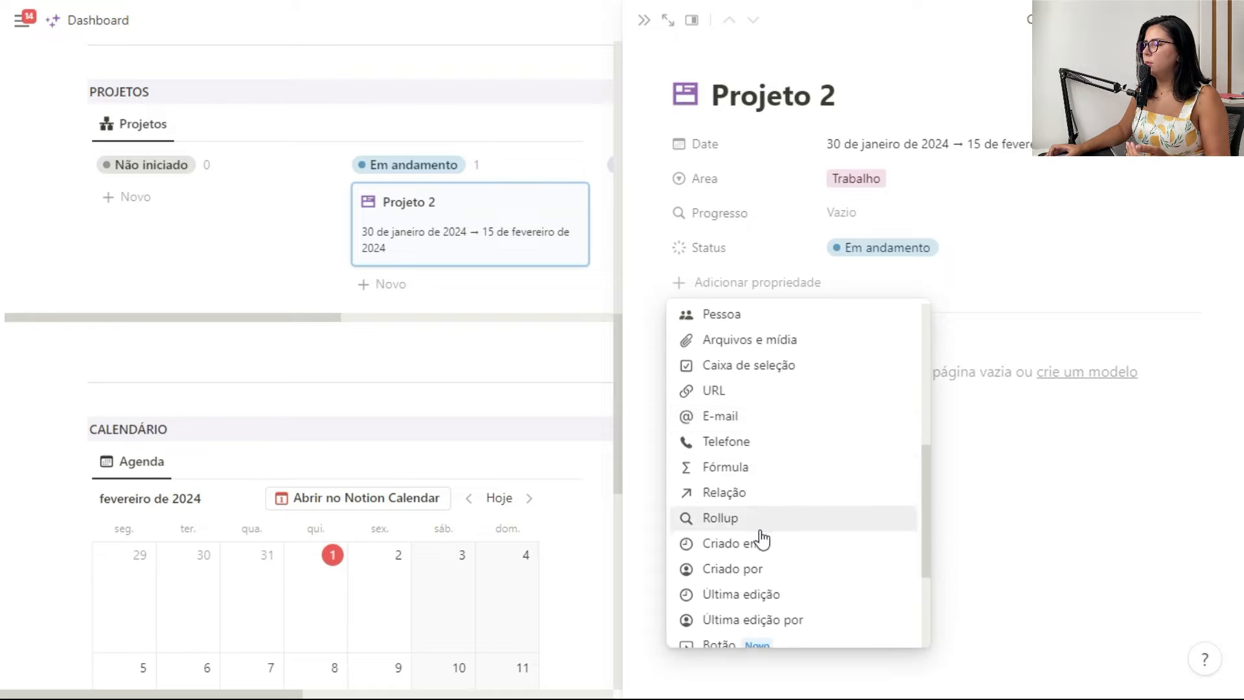
{"action": "scroll", "coordinate": [764, 542], "scroll_direction": "down", "scroll_amount": 2}
{"action": "left_click", "coordinate": [736, 477]}
{"action": "type", "text": "Nov"}
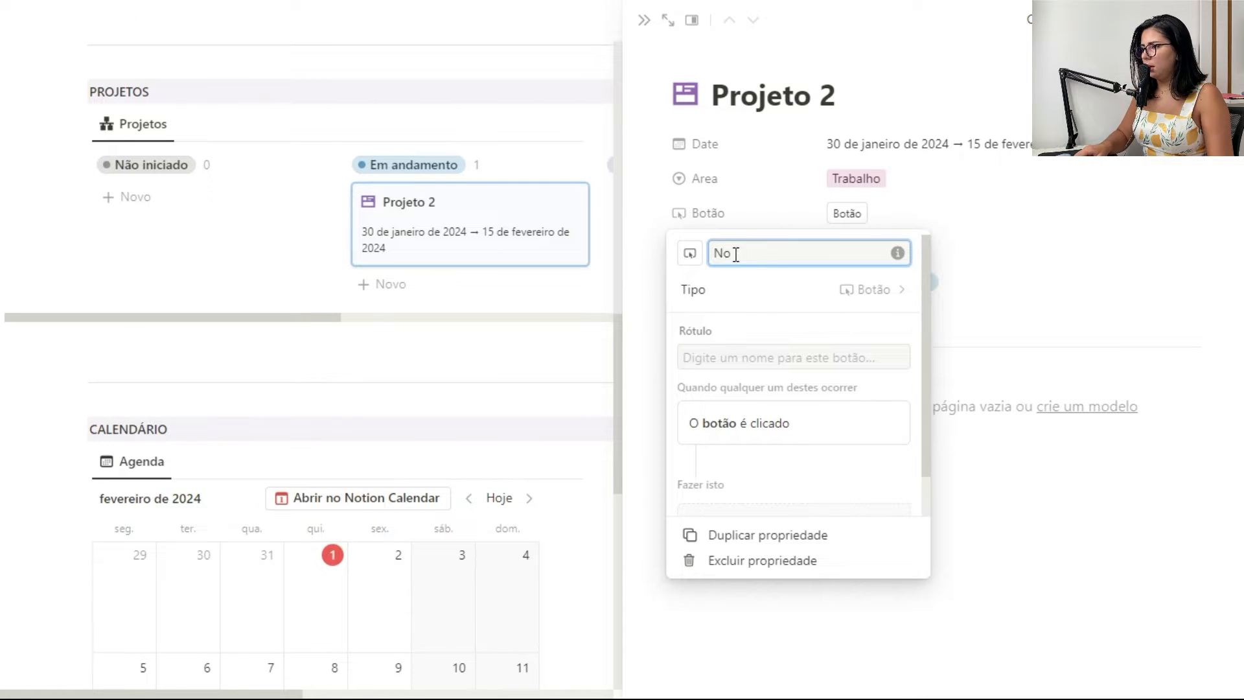
{"action": "type", "text": "a tarefa"}
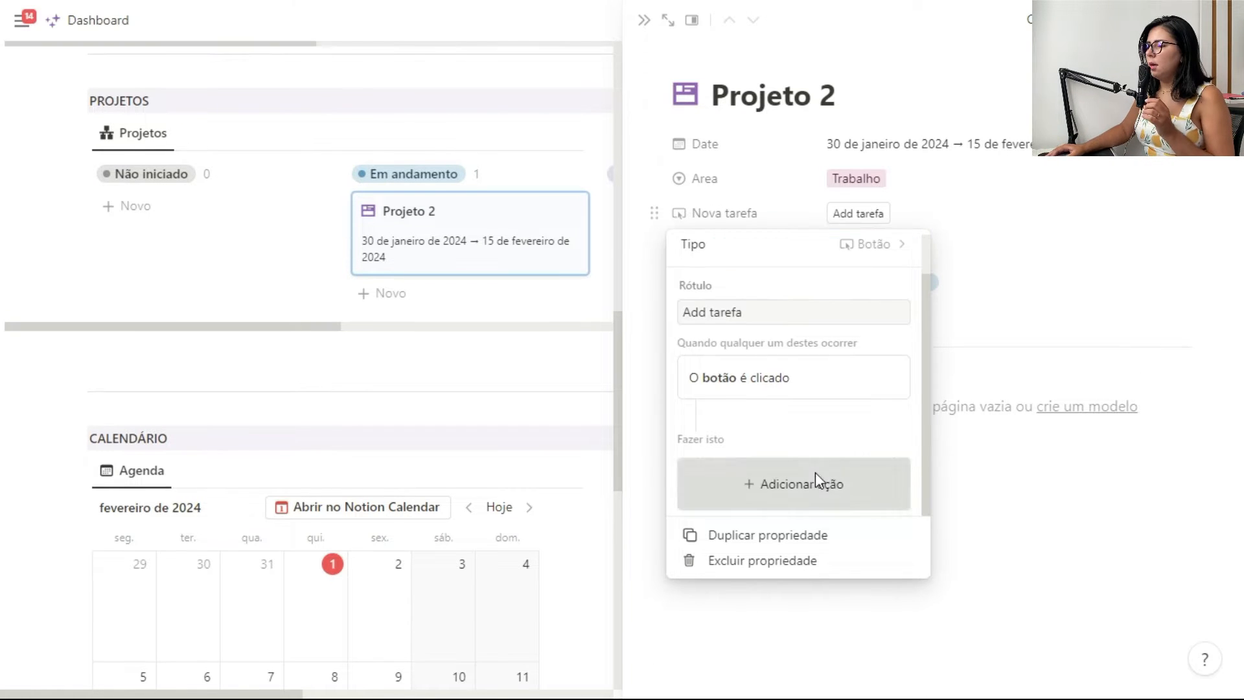
Step: Add an action to the Nova tarefa button that adds a page to the Tarefas Template 23/24 database
{"action": "left_click", "coordinate": [815, 472]}
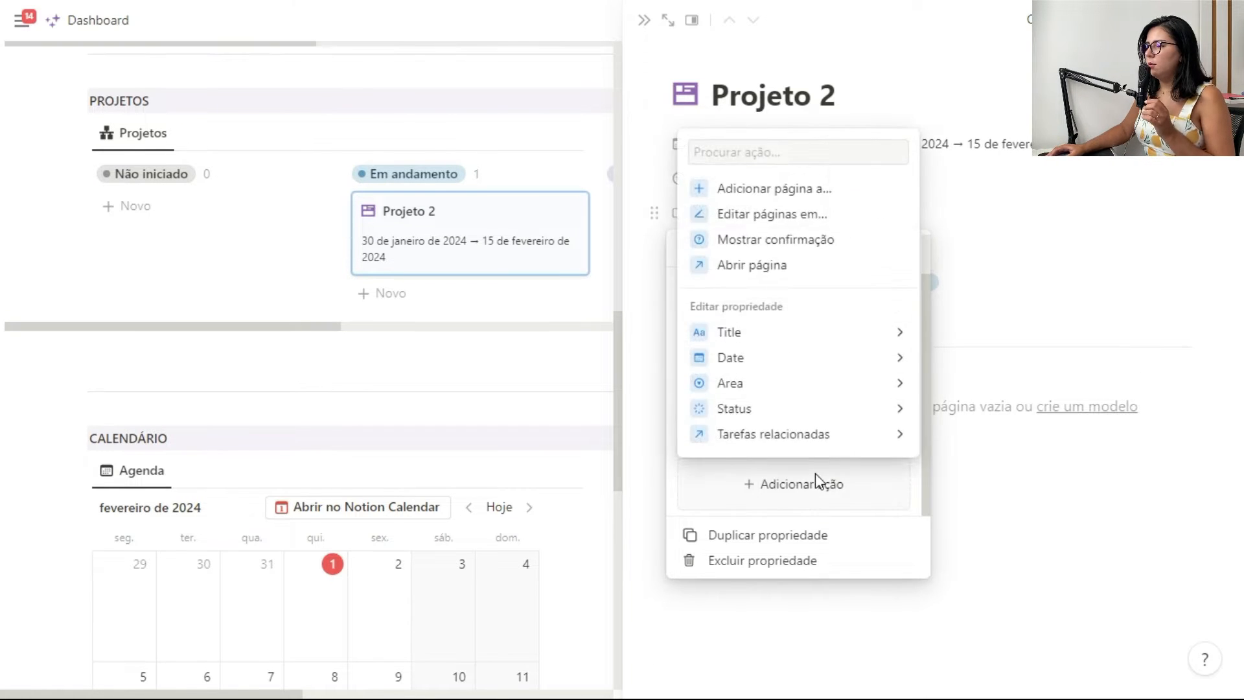
{"action": "left_click", "coordinate": [767, 189]}
{"action": "scroll", "coordinate": [756, 394], "scroll_direction": "down", "scroll_amount": 1}
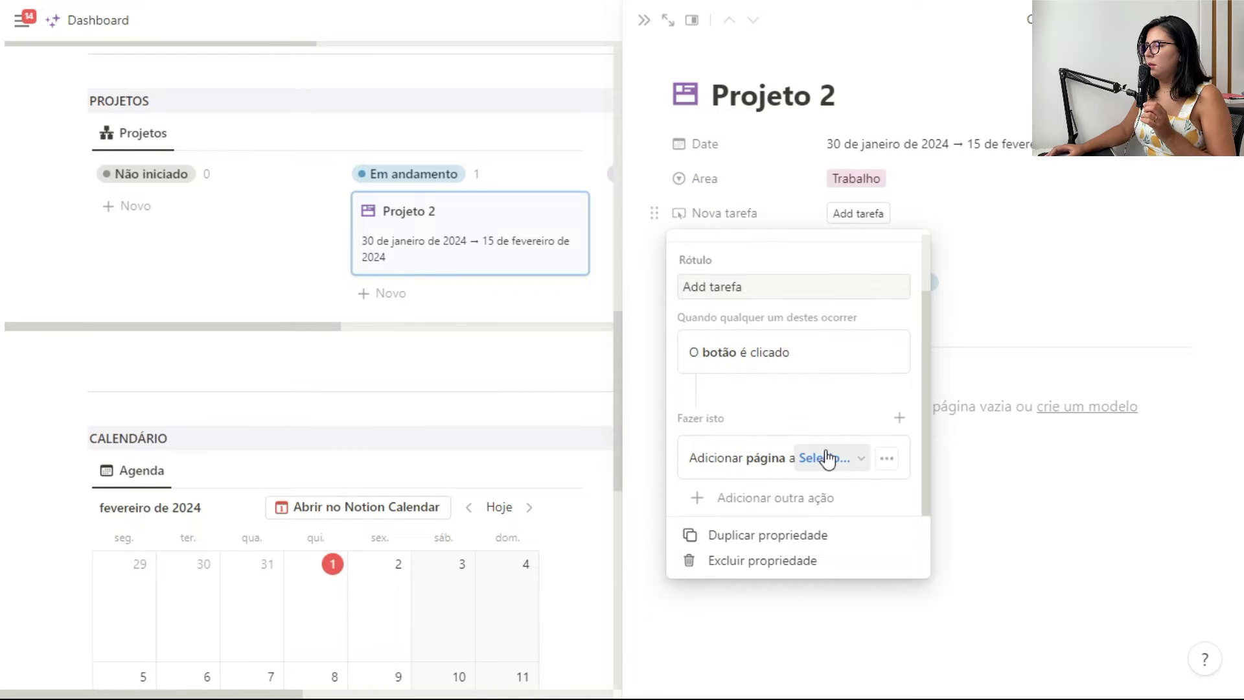
{"action": "left_click", "coordinate": [825, 458]}
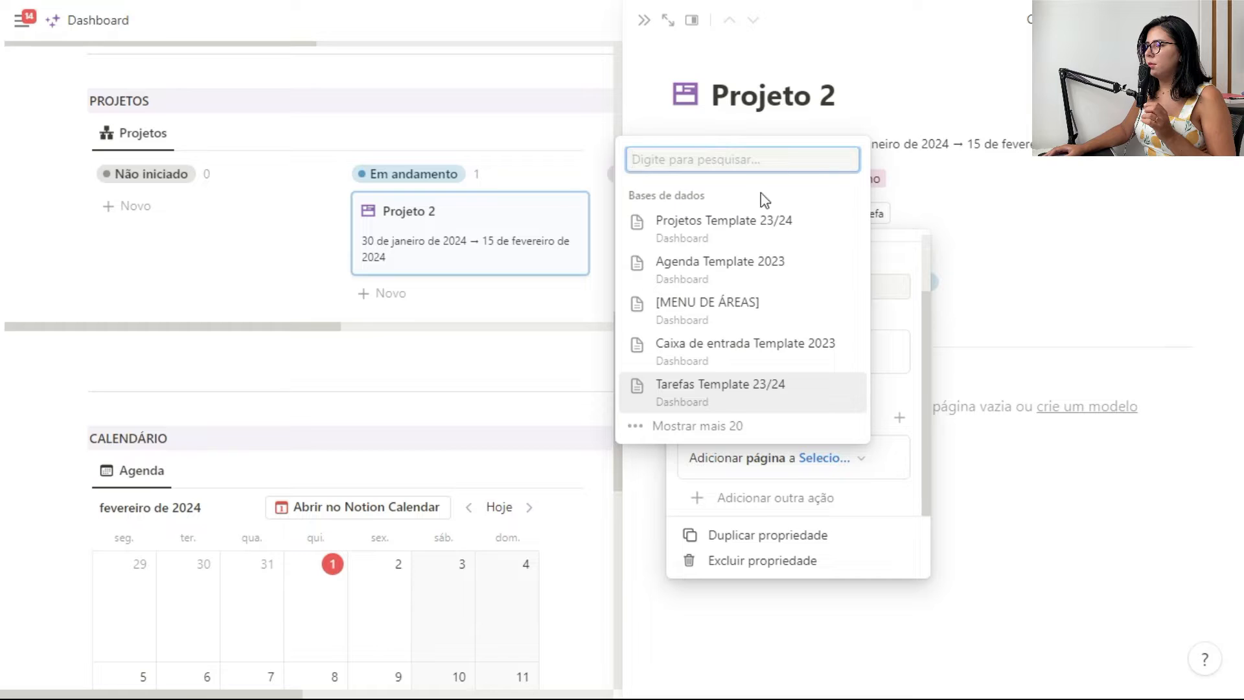
{"action": "left_click", "coordinate": [806, 385]}
Step: Make the add-page action set the new task's Projetos relacionados property to Esta página
{"action": "scroll", "coordinate": [821, 428], "scroll_direction": "down", "scroll_amount": 2}
{"action": "left_click", "coordinate": [777, 391]}
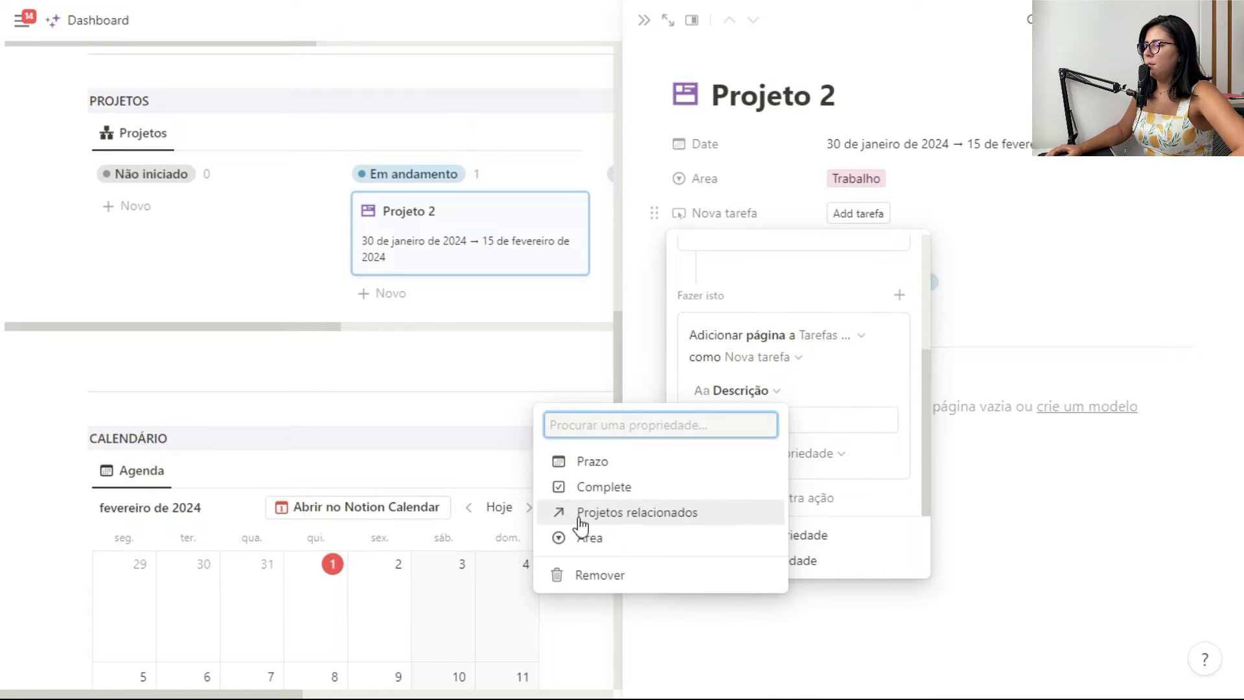
{"action": "left_click", "coordinate": [678, 515]}
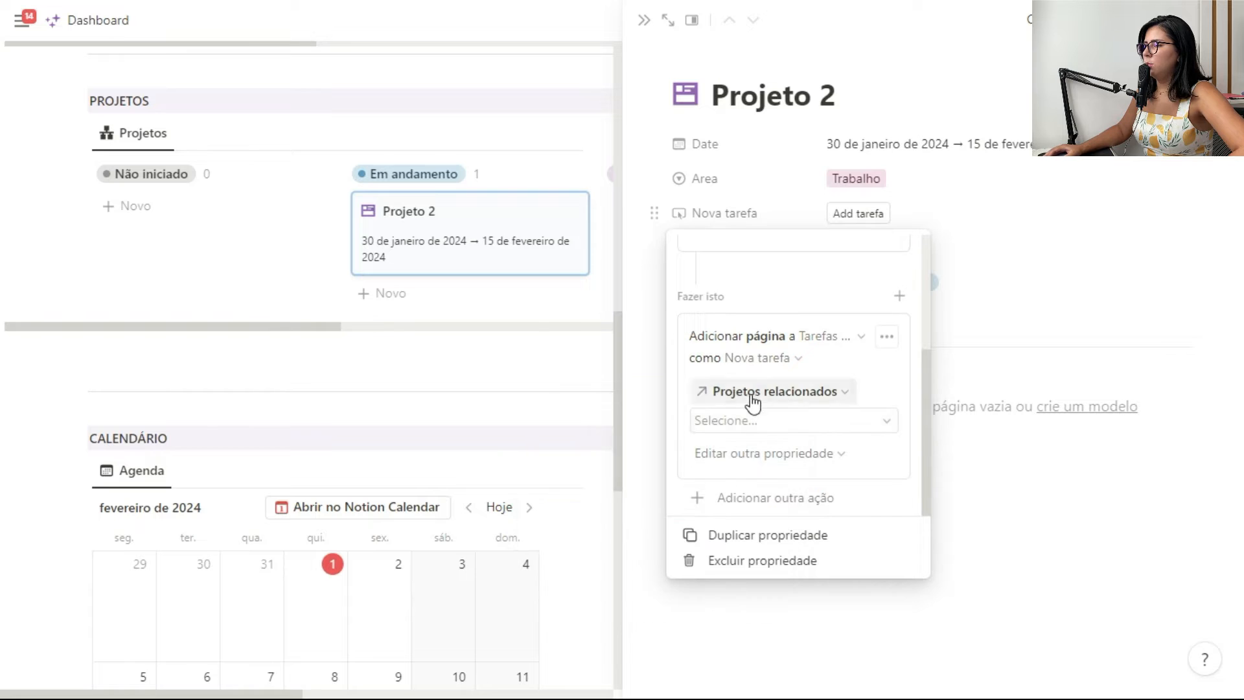
{"action": "left_click", "coordinate": [879, 427]}
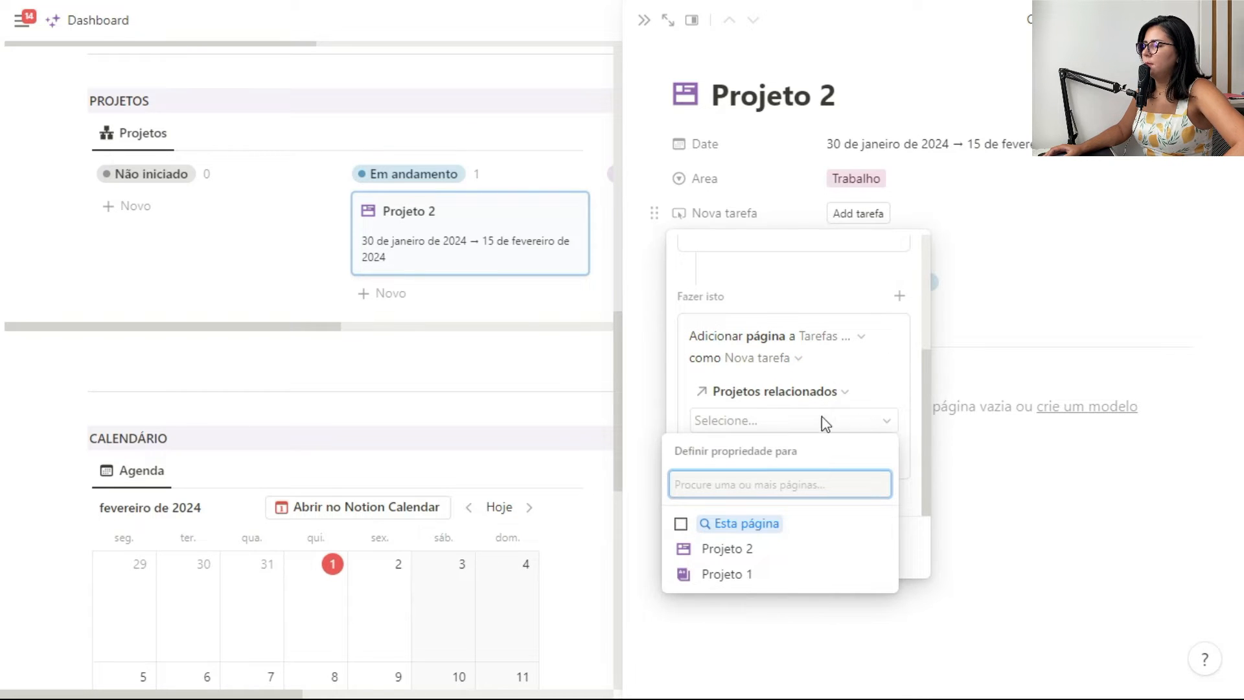
{"action": "left_click", "coordinate": [680, 523]}
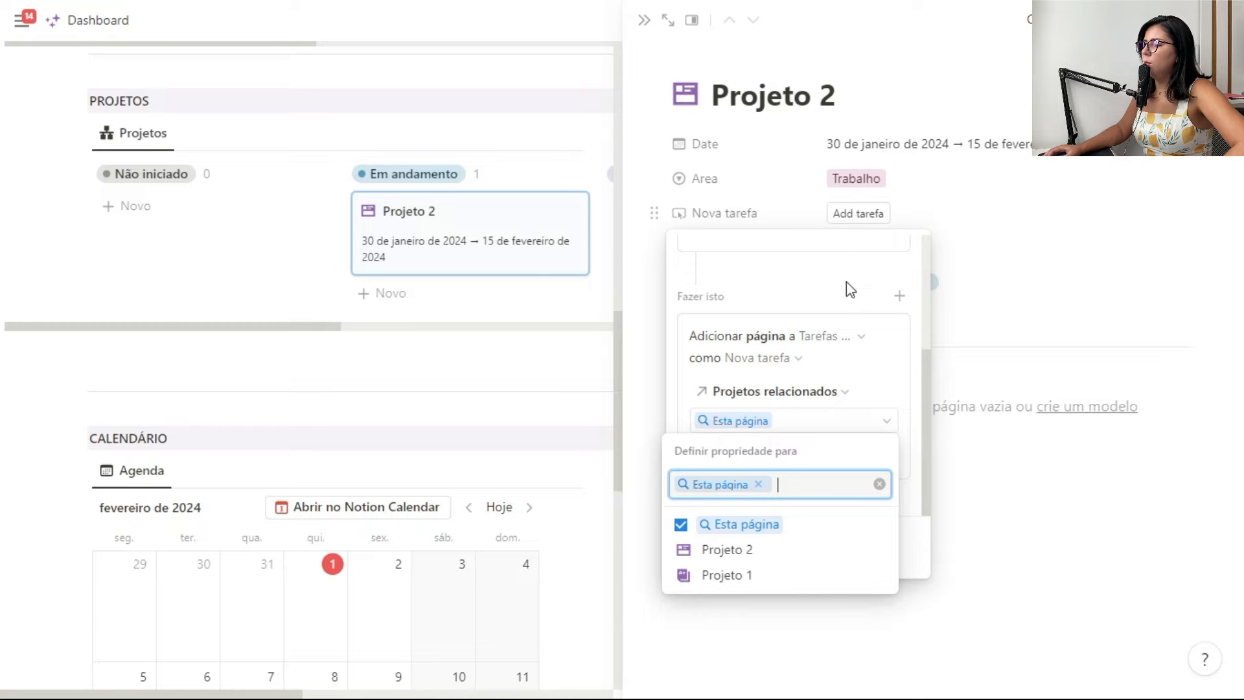
{"action": "left_click", "coordinate": [881, 384]}
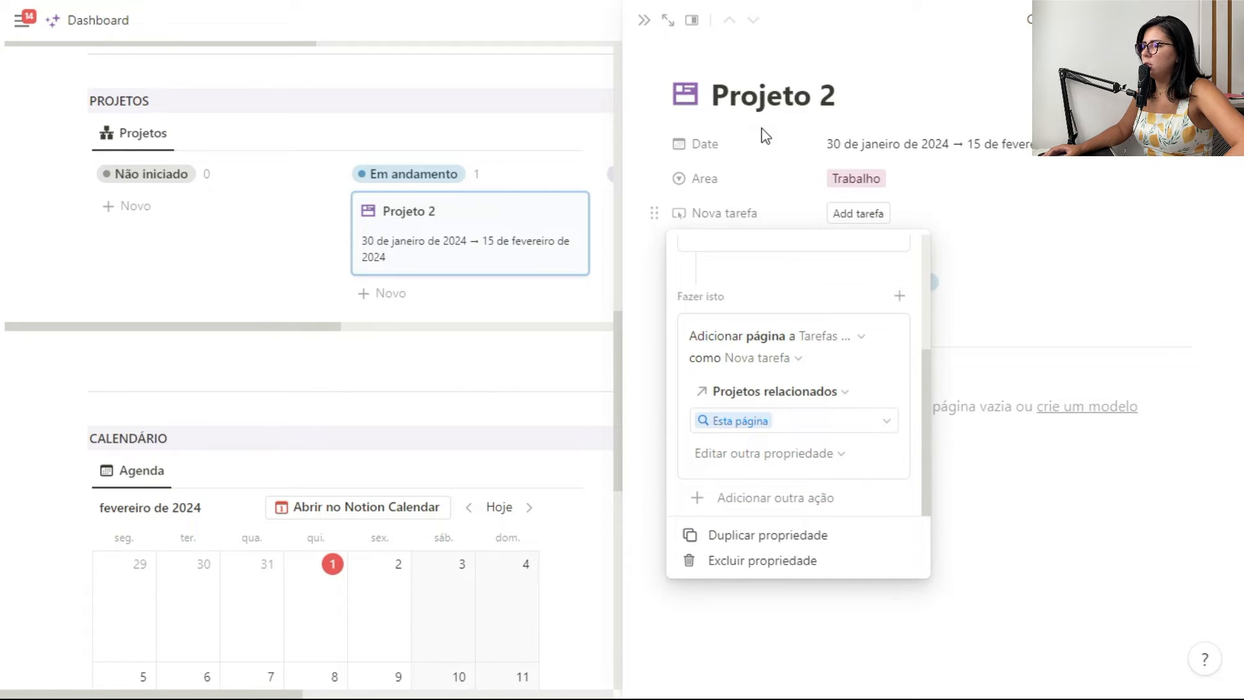
Step: Add a second button action that opens the Página criada, and close the property settings
{"action": "left_click", "coordinate": [794, 497]}
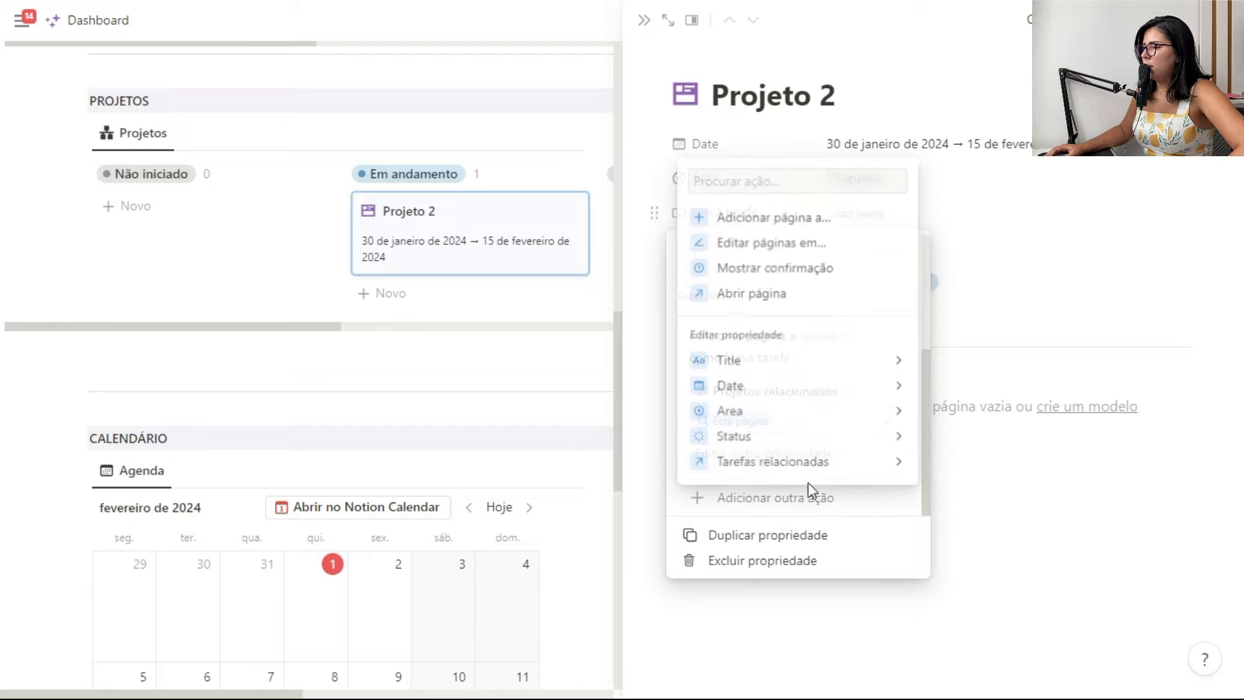
{"action": "left_click", "coordinate": [753, 293]}
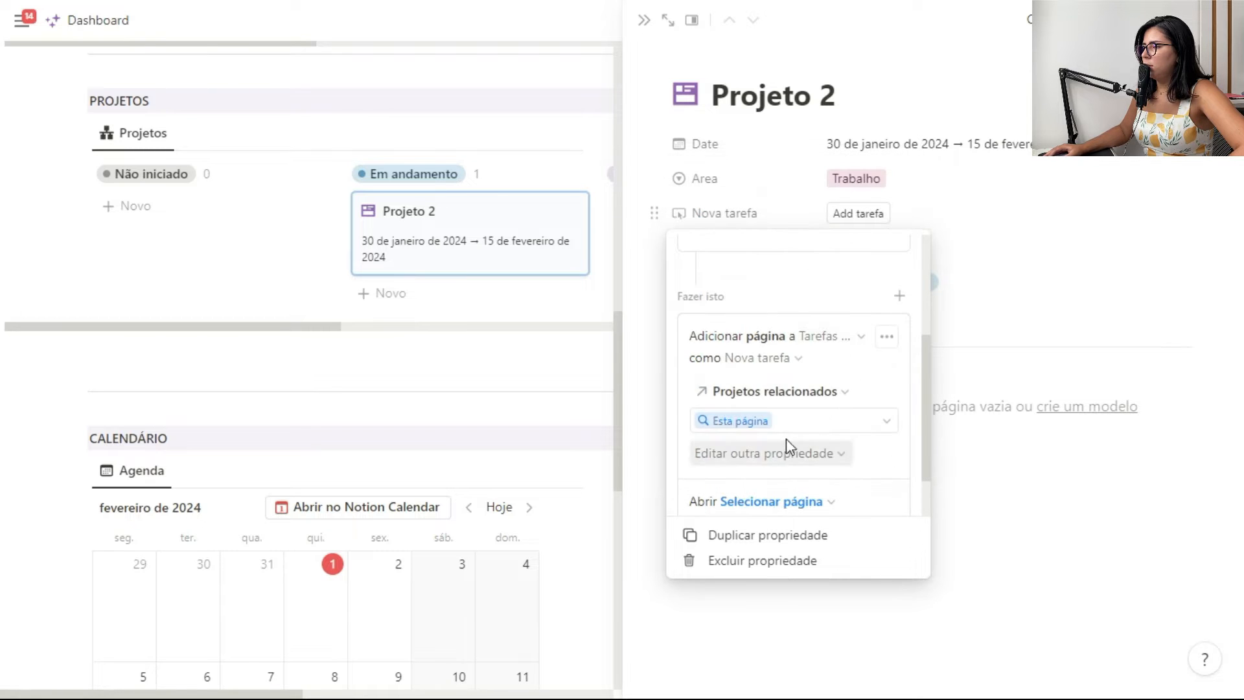
{"action": "left_click", "coordinate": [775, 436]}
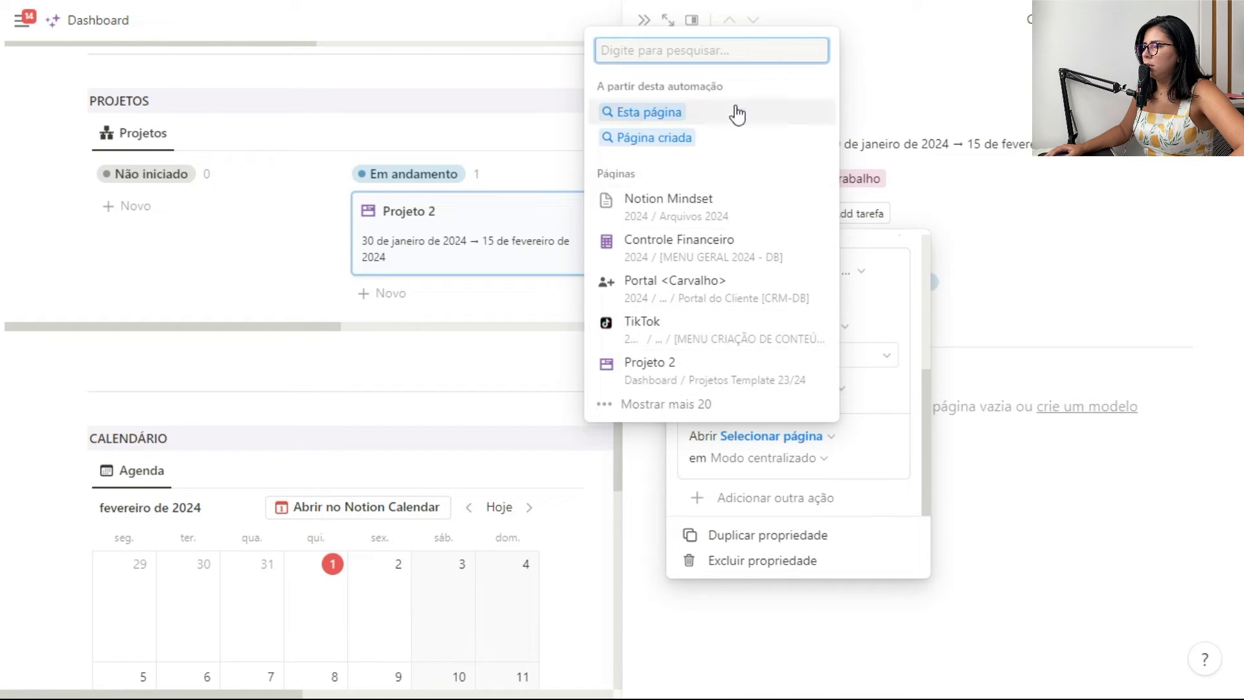
{"action": "left_click", "coordinate": [677, 138]}
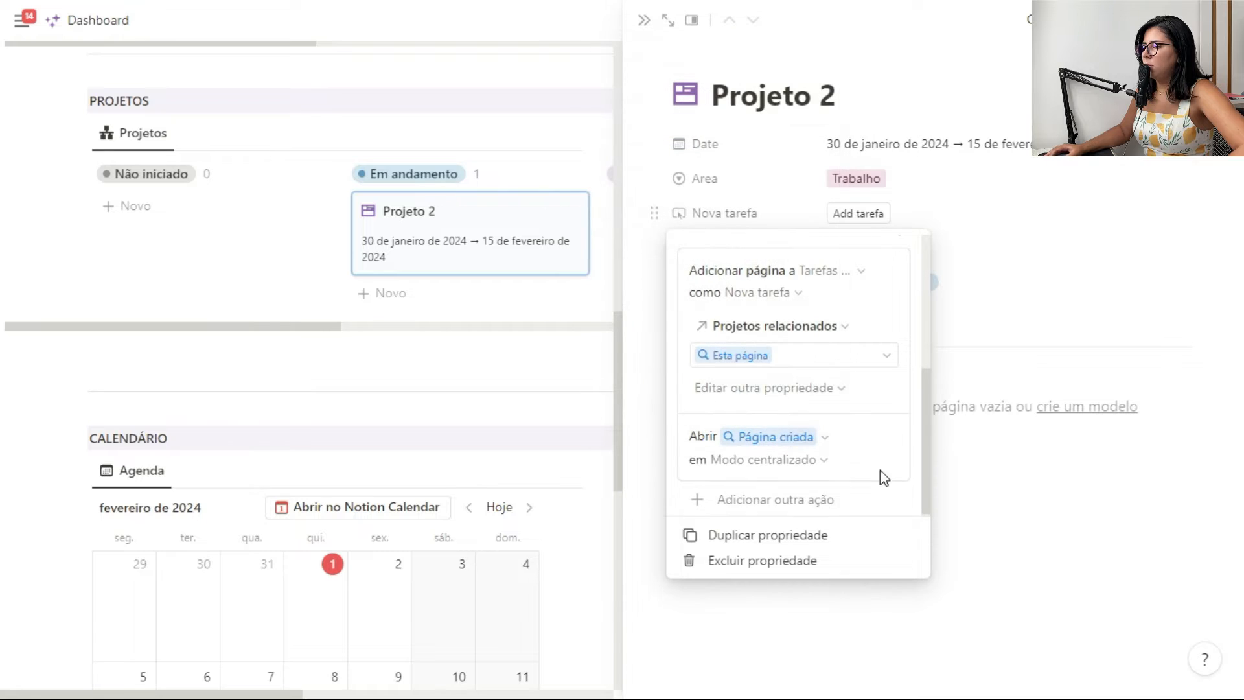
{"action": "scroll", "coordinate": [764, 472], "scroll_direction": "up", "scroll_amount": 4}
{"action": "left_click", "coordinate": [1023, 222]}
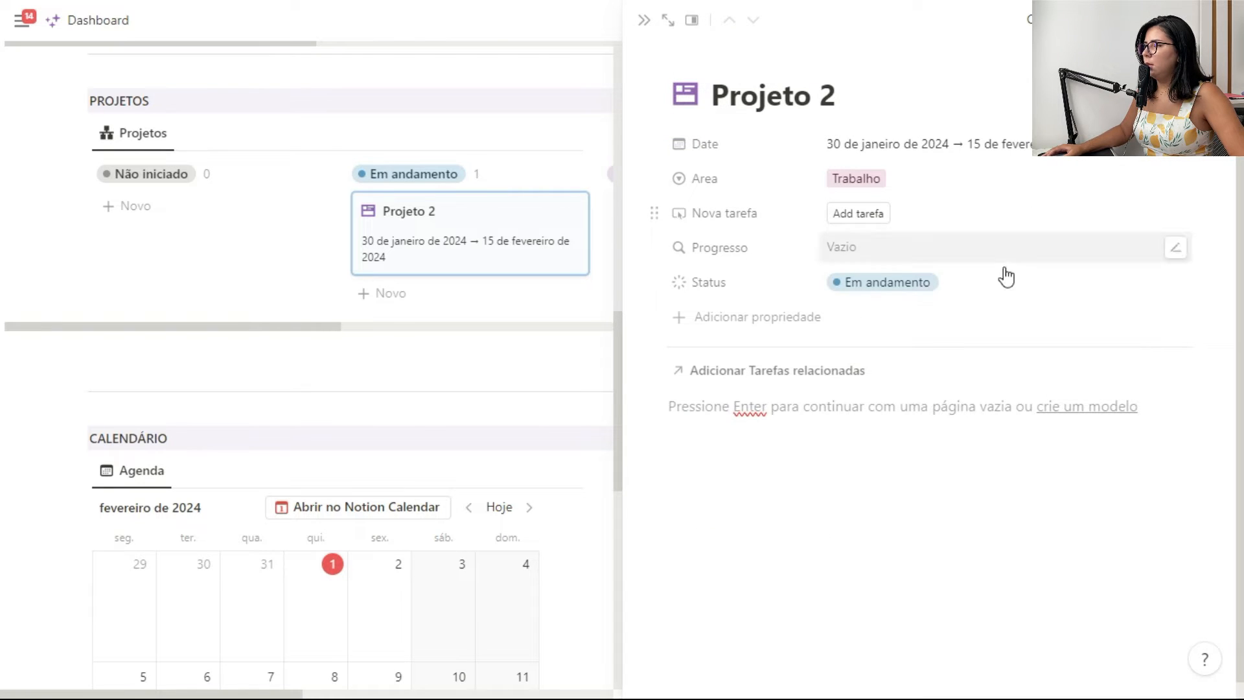
Step: Show the Nova tarefa button above Date on the Projetos board cards, and run Add tarefa on the Projeto 2 card
{"action": "left_click", "coordinate": [643, 20]}
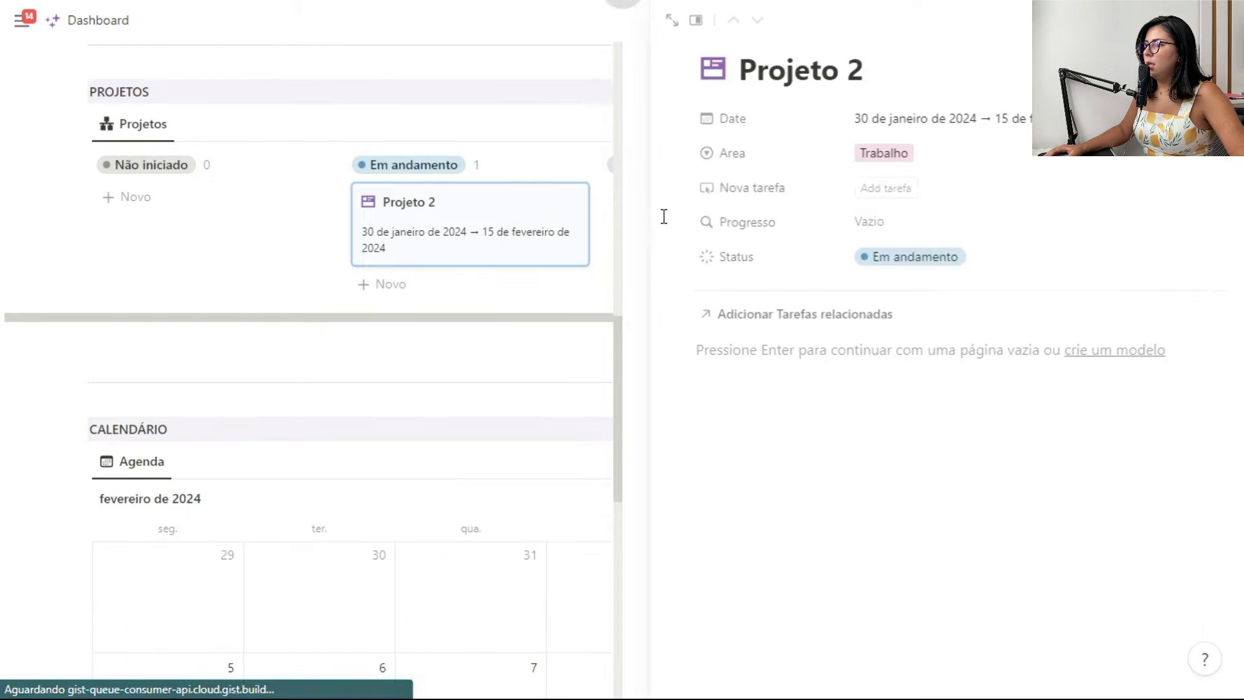
{"action": "left_click", "coordinate": [1031, 123]}
{"action": "left_click", "coordinate": [1094, 270]}
{"action": "scroll", "coordinate": [1097, 337], "scroll_direction": "down", "scroll_amount": 2}
{"action": "left_click", "coordinate": [1096, 371]}
{"action": "scroll", "coordinate": [1114, 333], "scroll_direction": "up", "scroll_amount": 3}
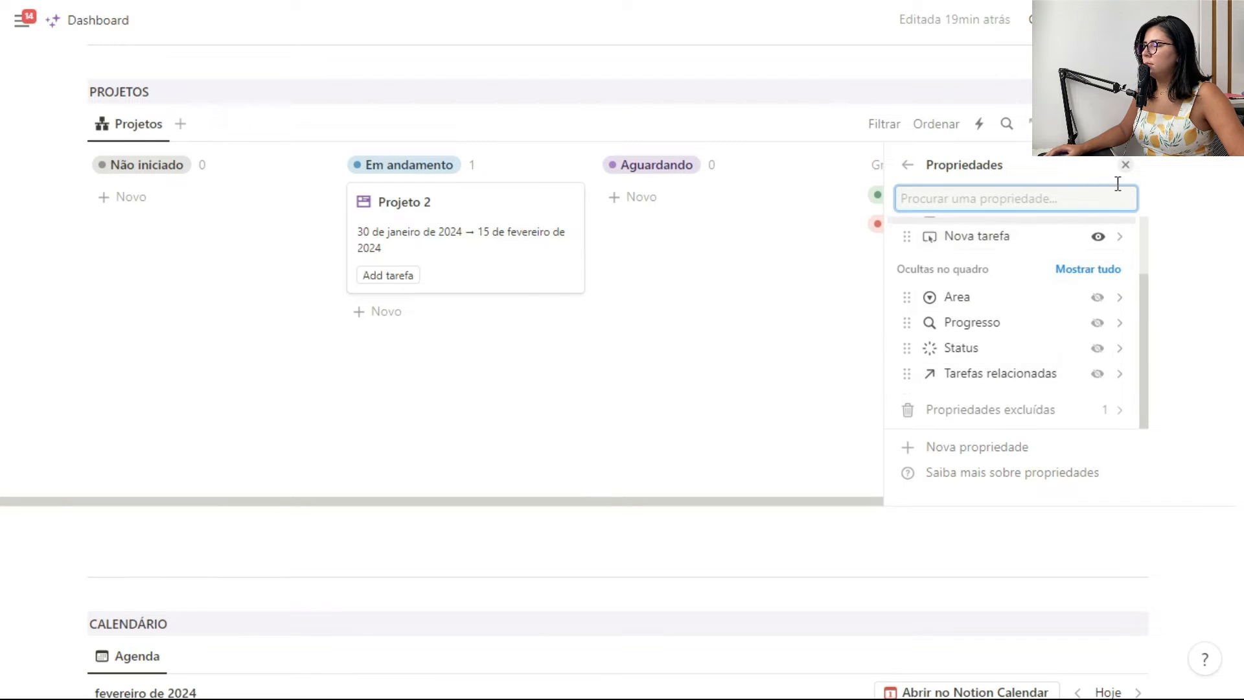
{"action": "left_click_drag", "start_coordinate": [906, 315], "coordinate": [912, 285]}
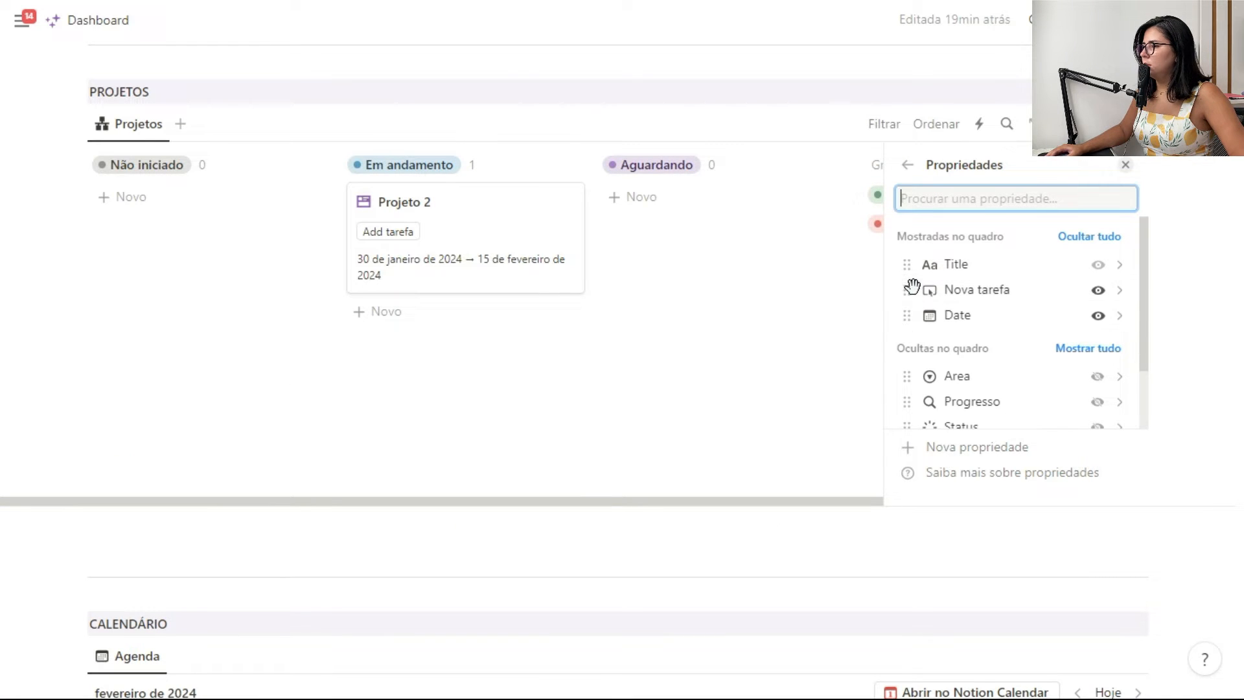
{"action": "left_click", "coordinate": [1125, 165]}
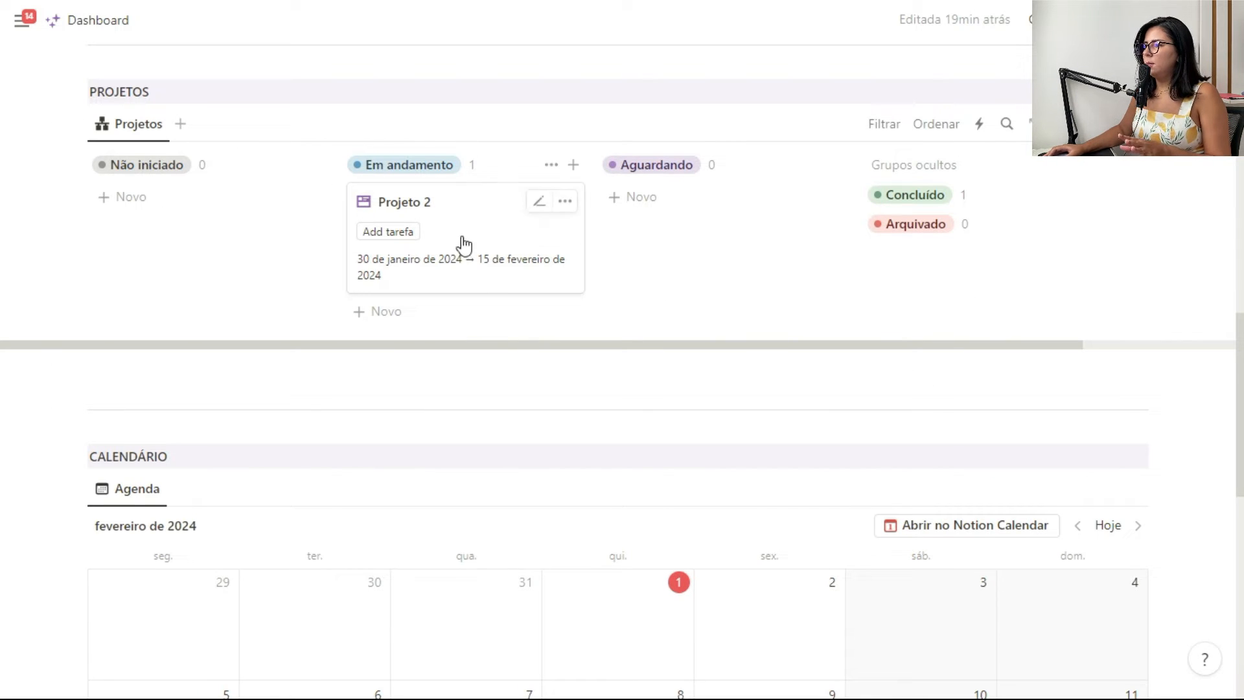
{"action": "left_click", "coordinate": [392, 232]}
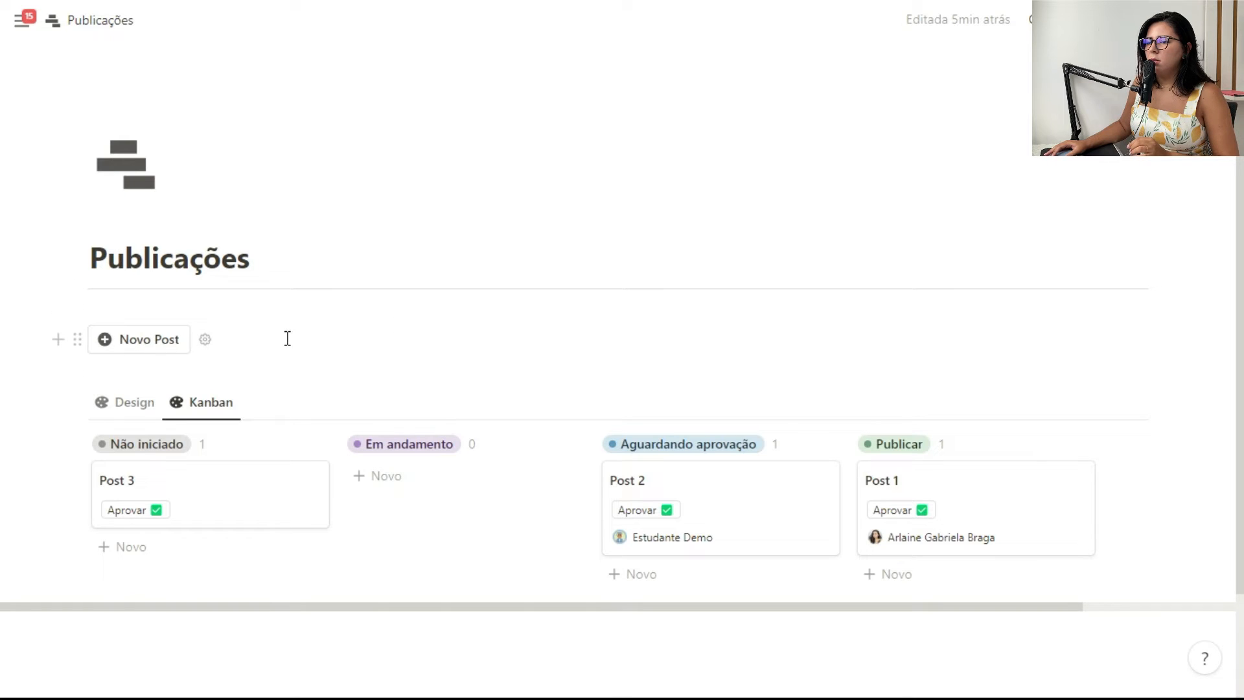
Step: On the Publicações page, create a post with the Novo Post button, titled Descrição with Prazo 5 de fevereiro de 2024
{"action": "left_click", "coordinate": [156, 347]}
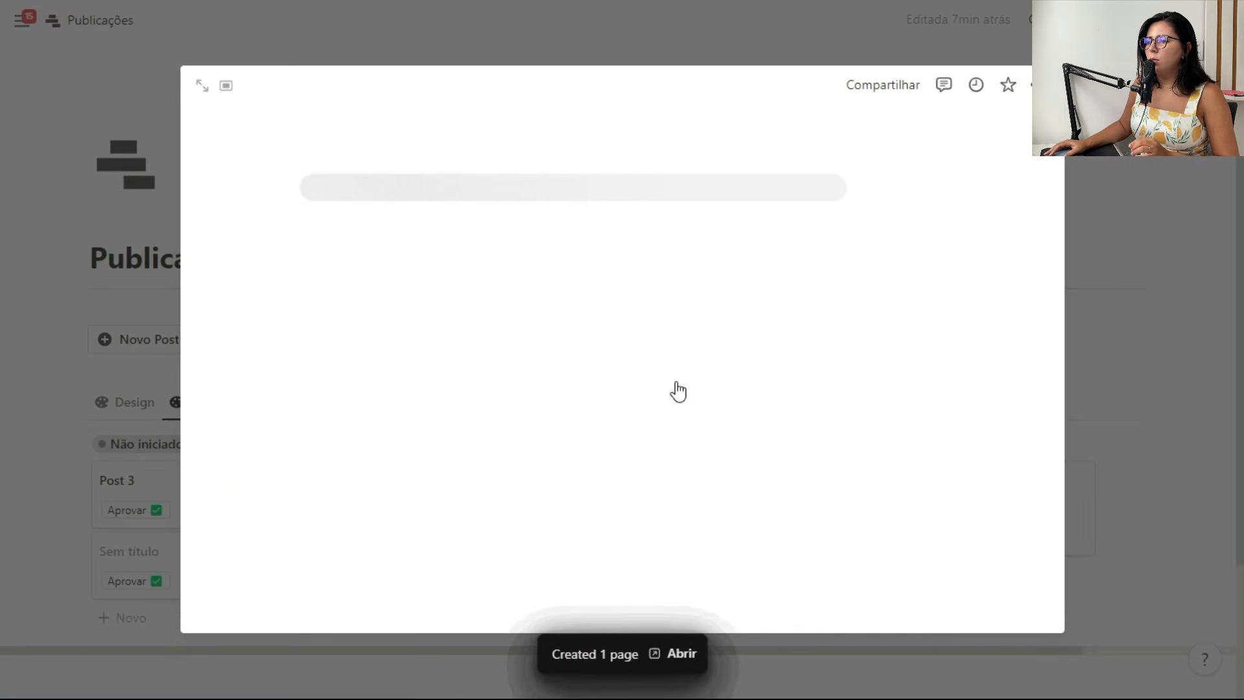
{"action": "type", "text": "Descrição"}
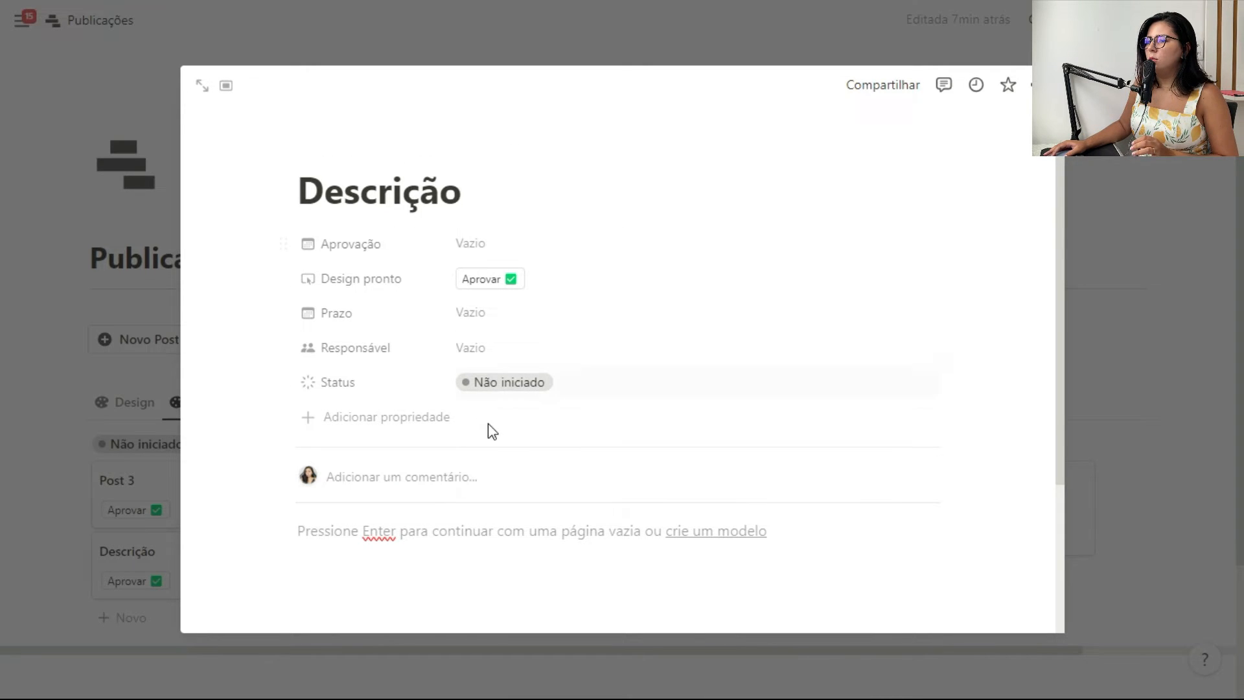
{"action": "left_click", "coordinate": [581, 324]}
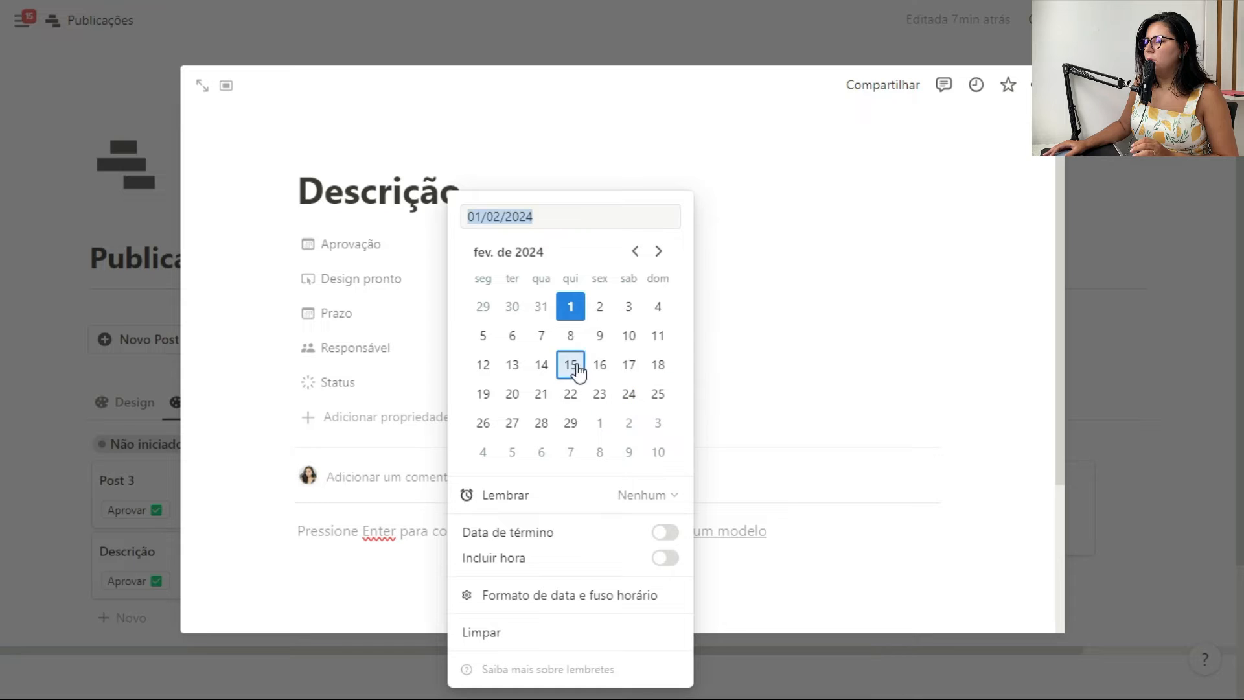
{"action": "left_click", "coordinate": [483, 335]}
{"action": "left_click", "coordinate": [897, 329]}
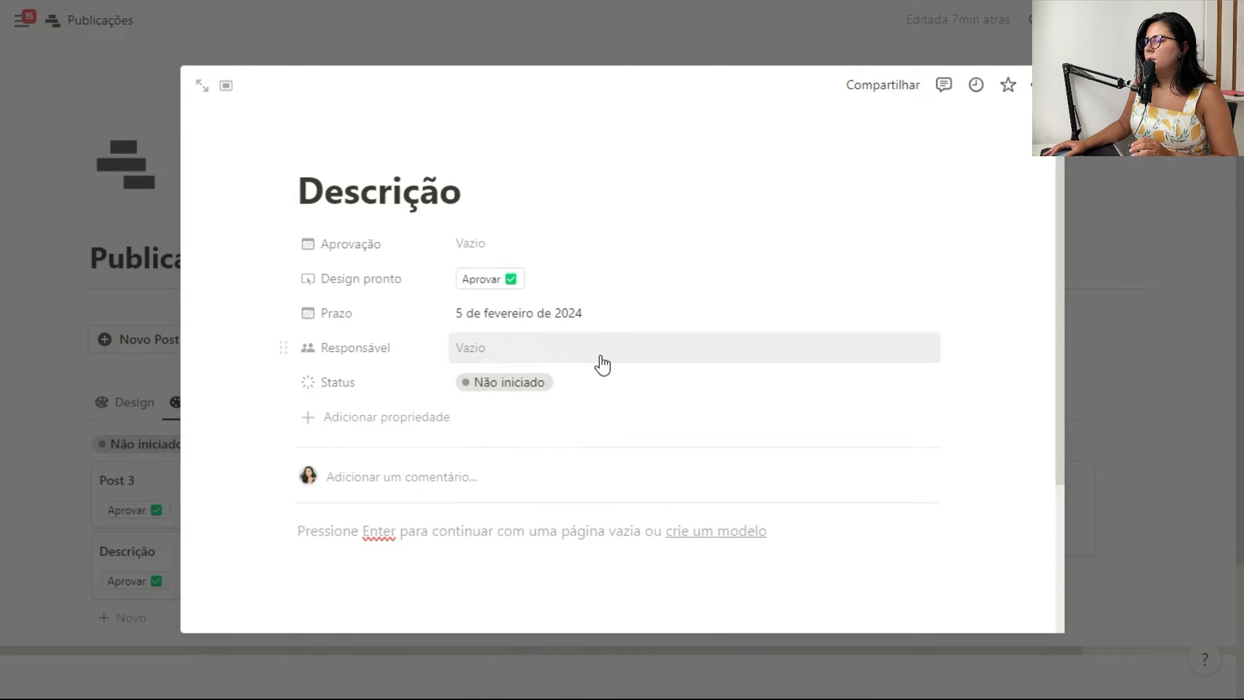
{"action": "left_click", "coordinate": [1171, 358]}
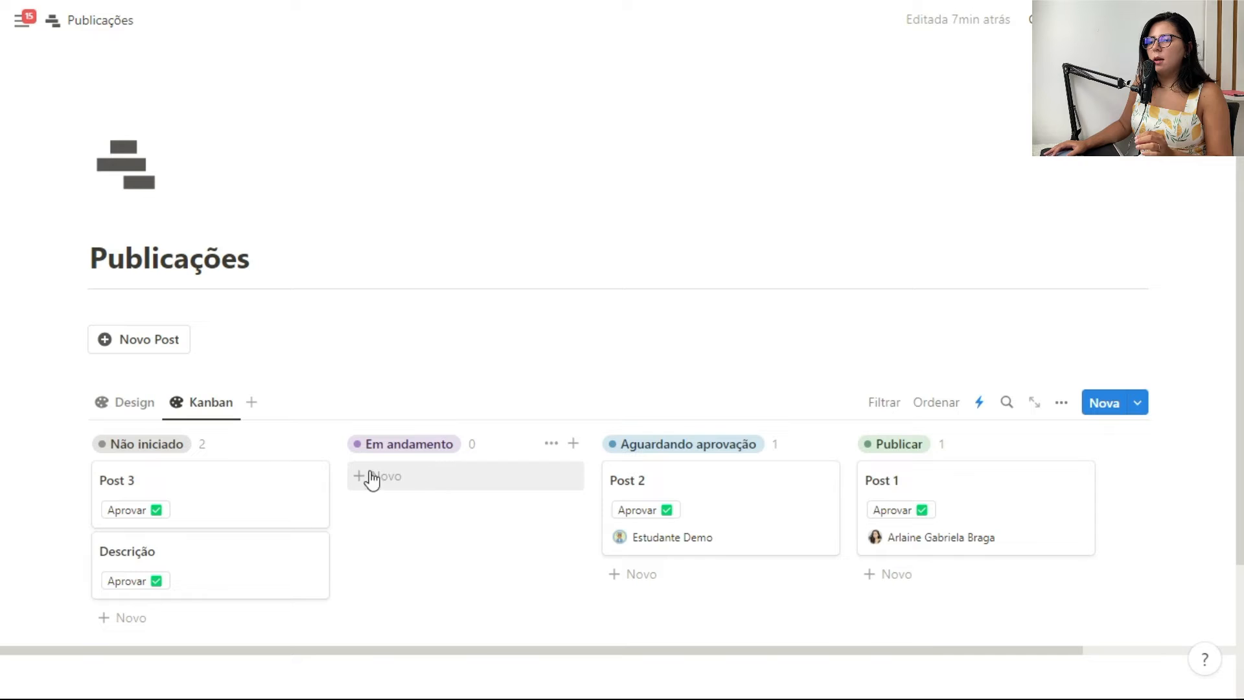
Step: Move the Descrição card through Em andamento to Aguardando aprovação, and approve it with its Aprovar button
{"action": "left_click_drag", "start_coordinate": [261, 553], "coordinate": [480, 483]}
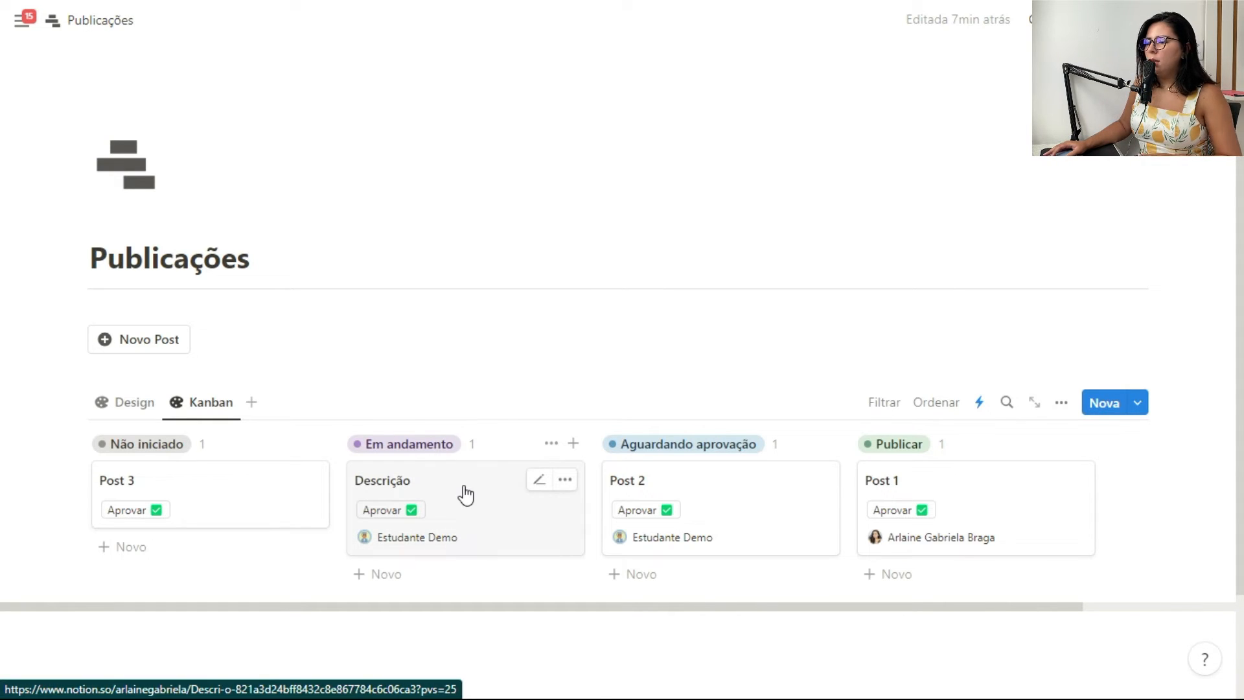
{"action": "left_click_drag", "start_coordinate": [450, 489], "coordinate": [716, 488]}
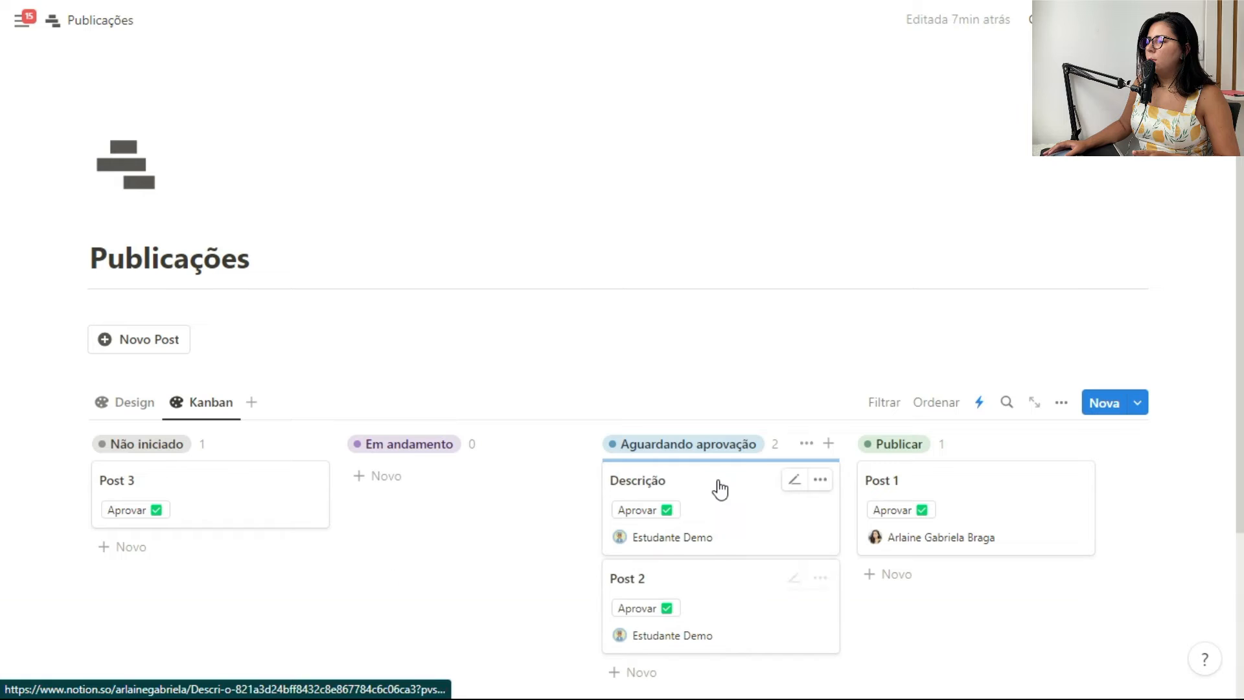
{"action": "scroll", "coordinate": [829, 360], "scroll_direction": "down", "scroll_amount": 2}
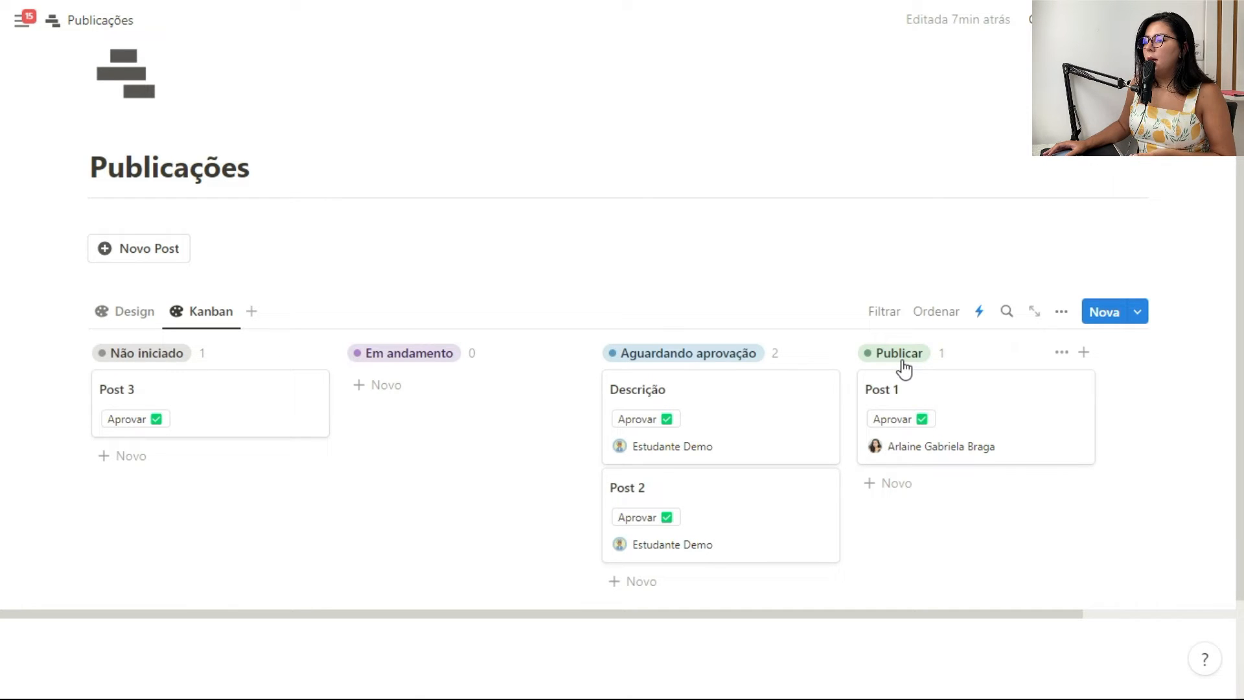
{"action": "left_click", "coordinate": [662, 421]}
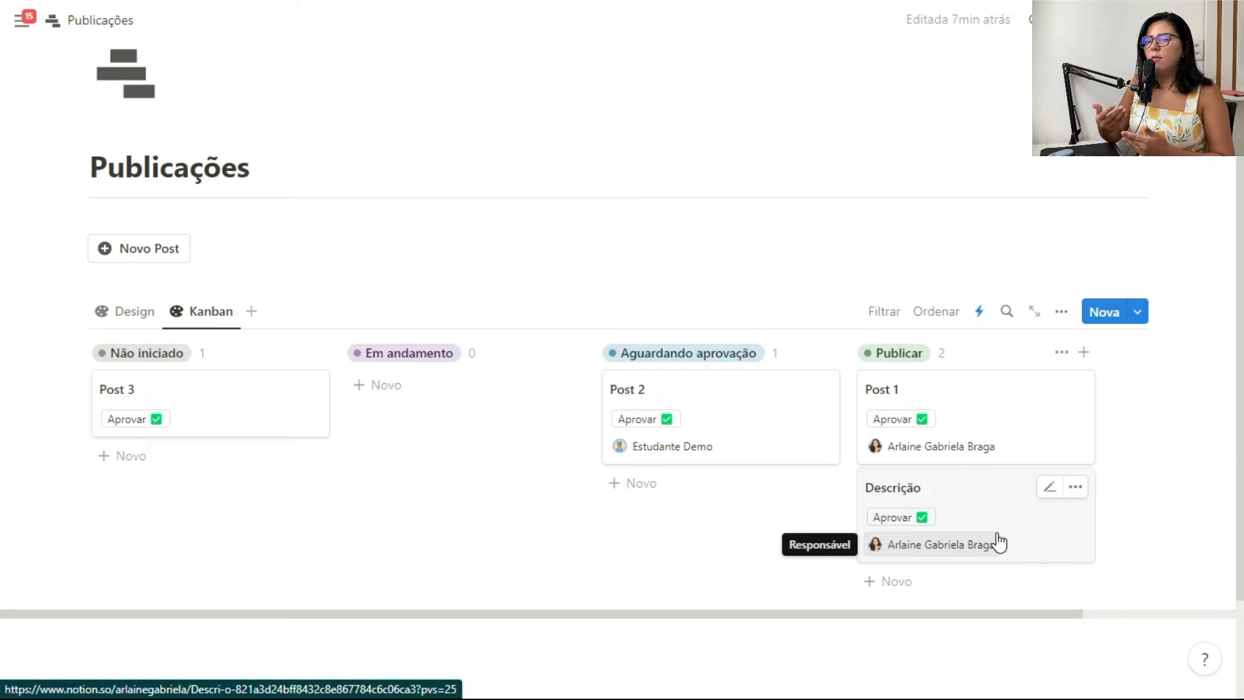
Step: Open the Novo Post button's configuration, examine its add-page and open-page actions, and close it
{"action": "left_click", "coordinate": [205, 248]}
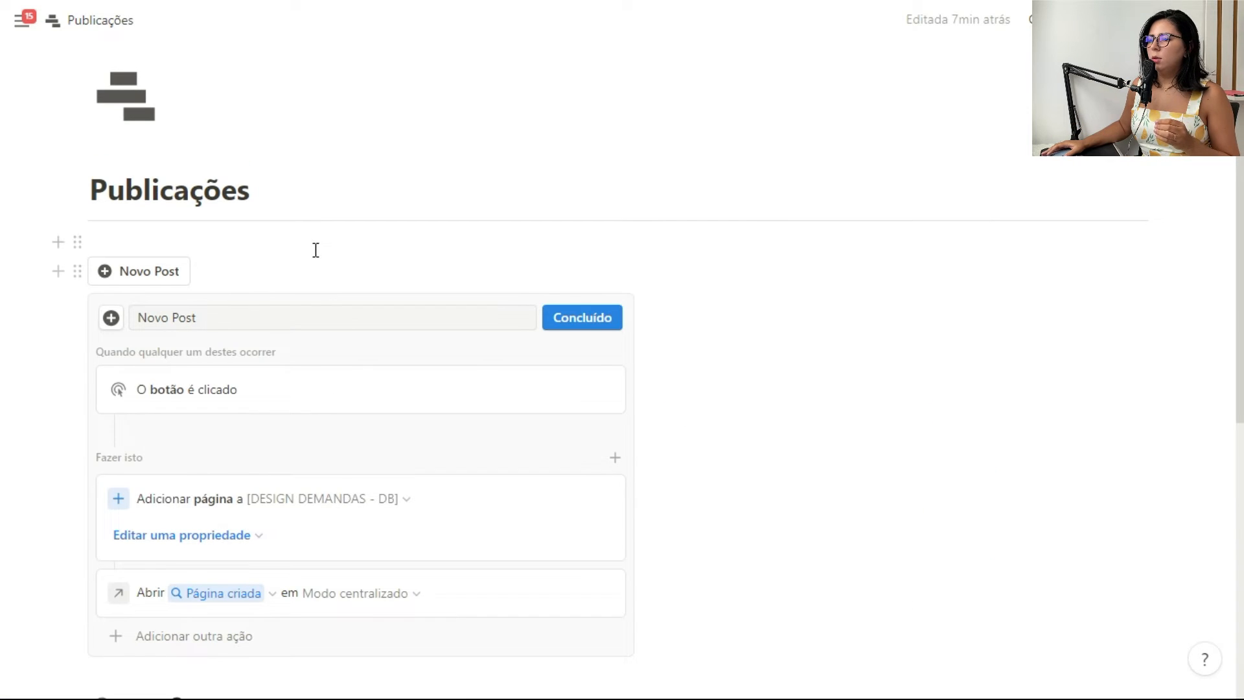
{"action": "scroll", "coordinate": [329, 256], "scroll_direction": "down", "scroll_amount": 1}
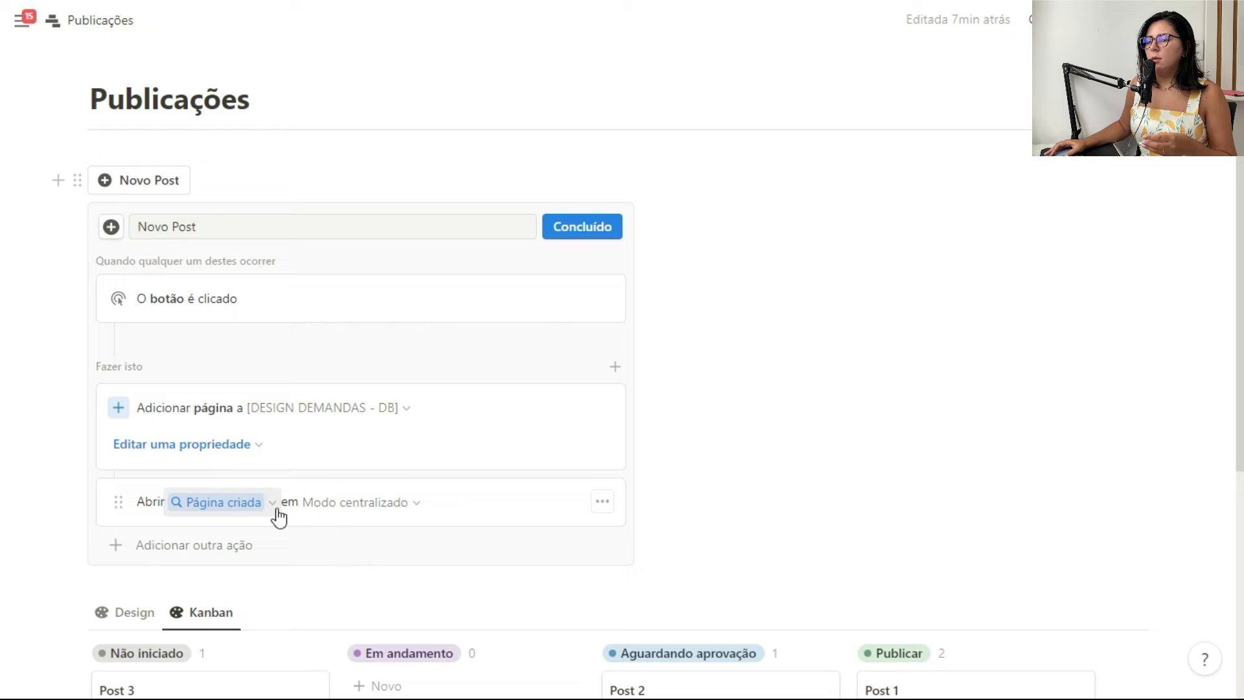
{"action": "left_click", "coordinate": [571, 235]}
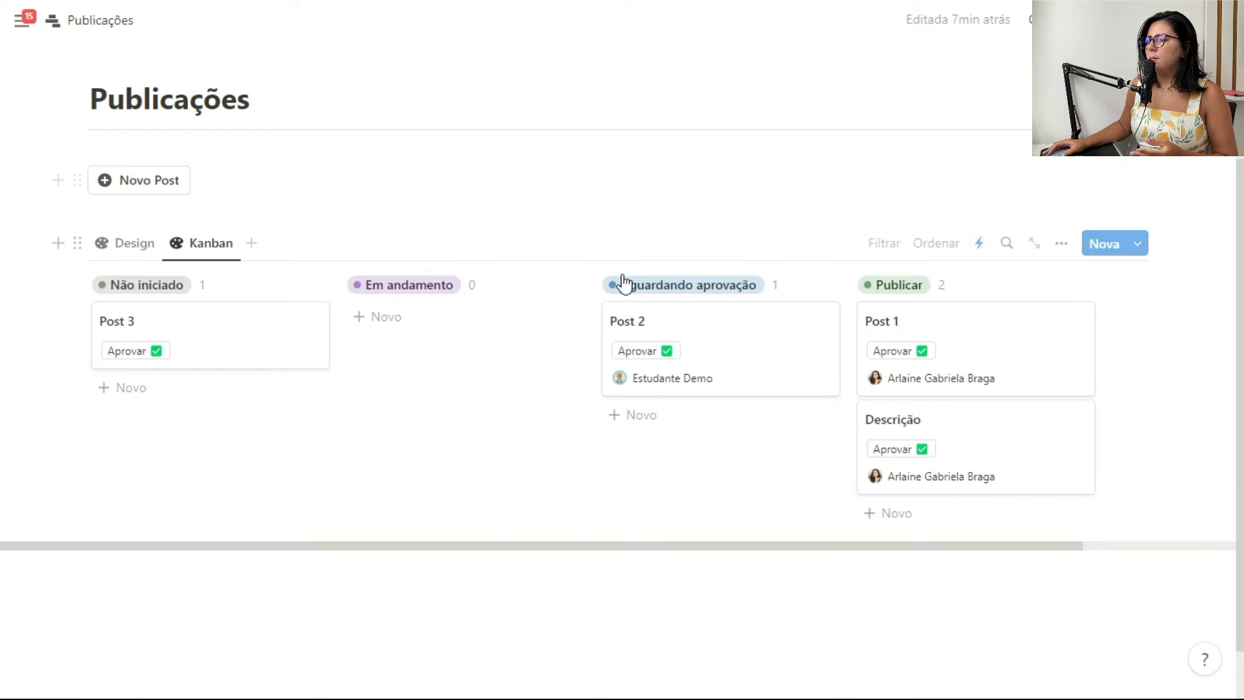
Step: Open the board's status automation for Em andamento, examine its trigger and Responsável action, and close it
{"action": "left_click", "coordinate": [978, 244]}
{"action": "left_click", "coordinate": [1115, 370]}
{"action": "left_click", "coordinate": [1090, 393]}
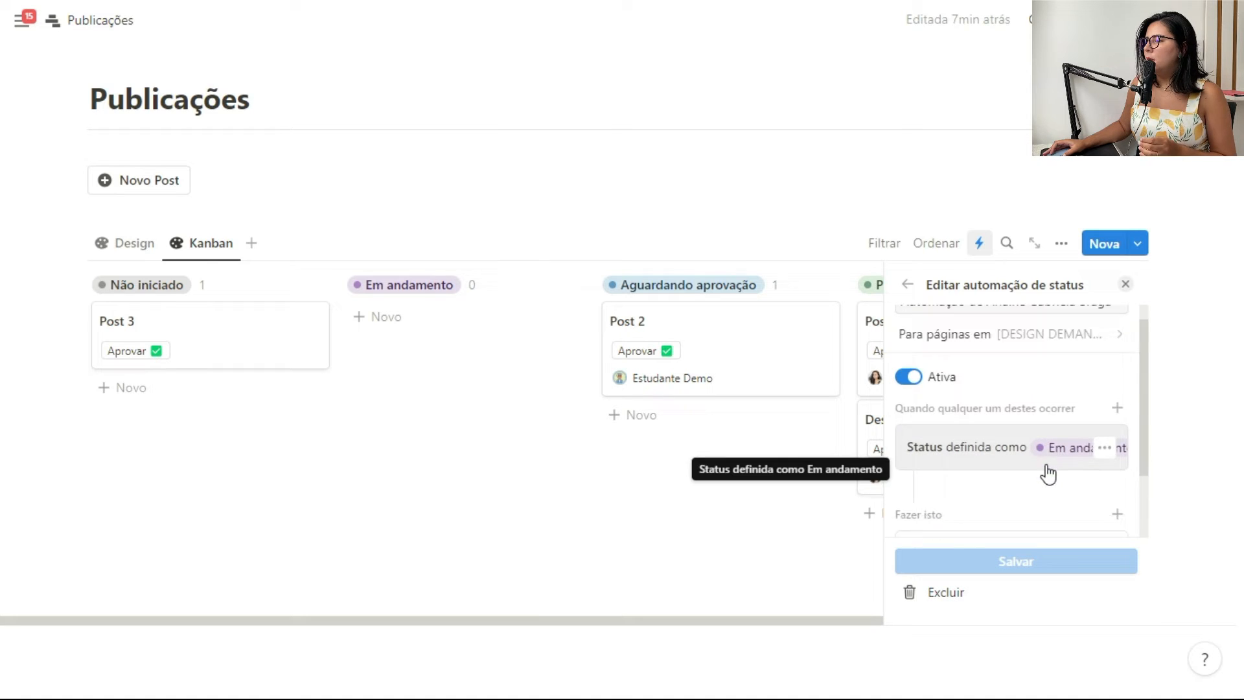
{"action": "scroll", "coordinate": [1045, 482], "scroll_direction": "down", "scroll_amount": 2}
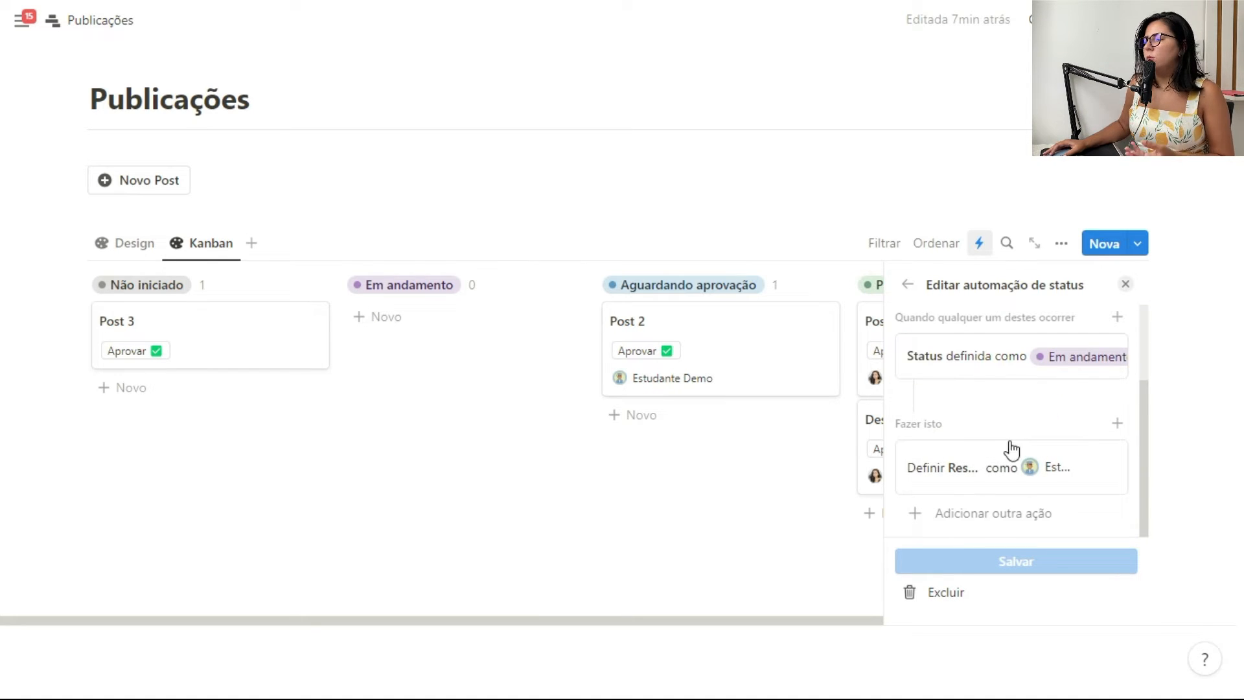
{"action": "left_click", "coordinate": [1125, 284]}
Step: Open Post 2 and examine the actions of its Design pronto button property that edit Aprovação and Responsável
{"action": "left_click", "coordinate": [758, 361]}
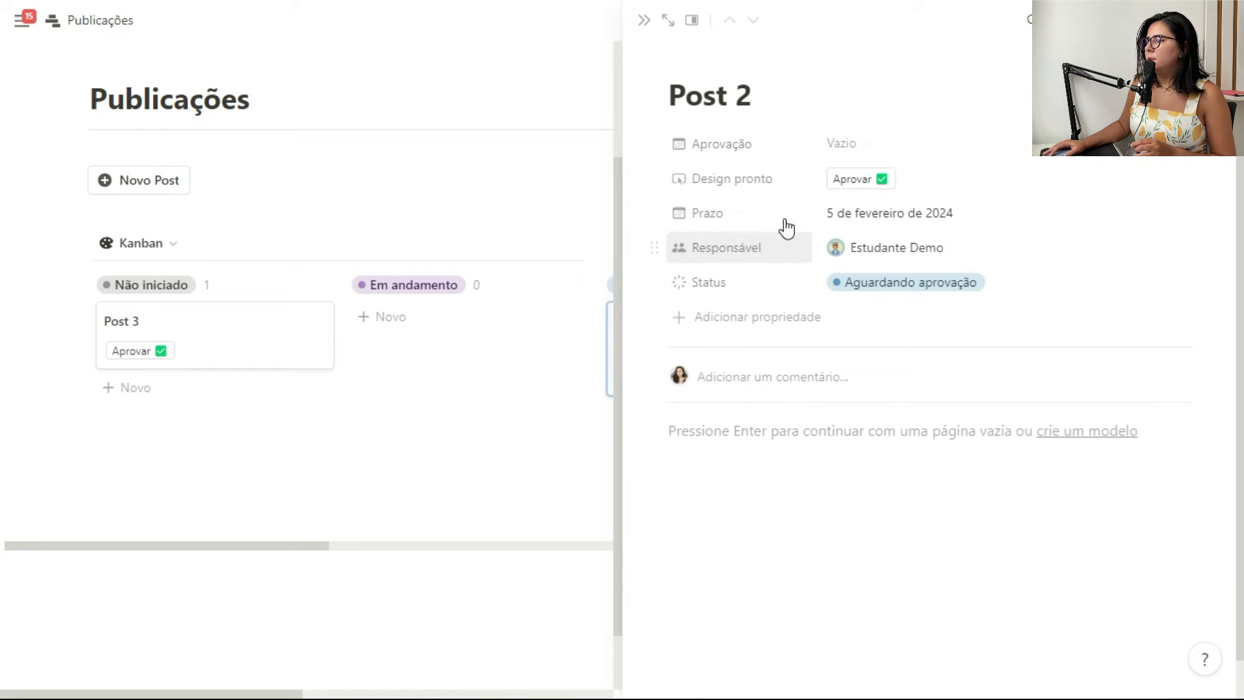
{"action": "left_click", "coordinate": [768, 183]}
{"action": "left_click", "coordinate": [744, 241]}
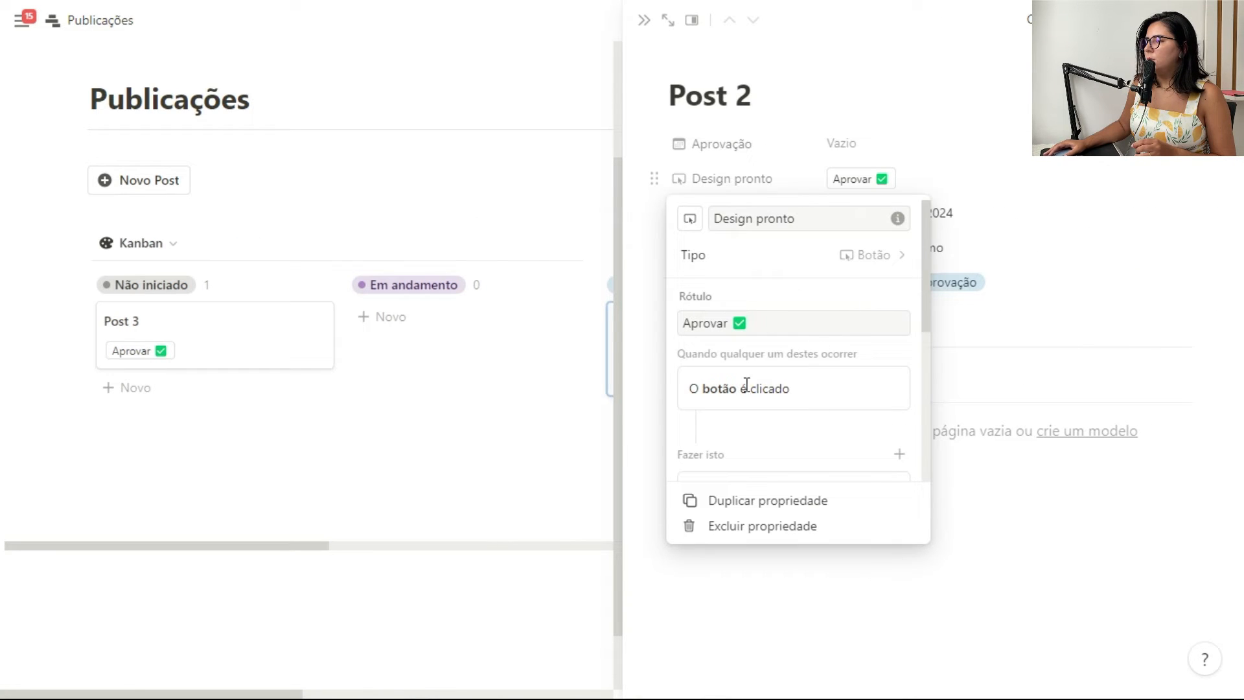
{"action": "scroll", "coordinate": [821, 348], "scroll_direction": "down", "scroll_amount": 3}
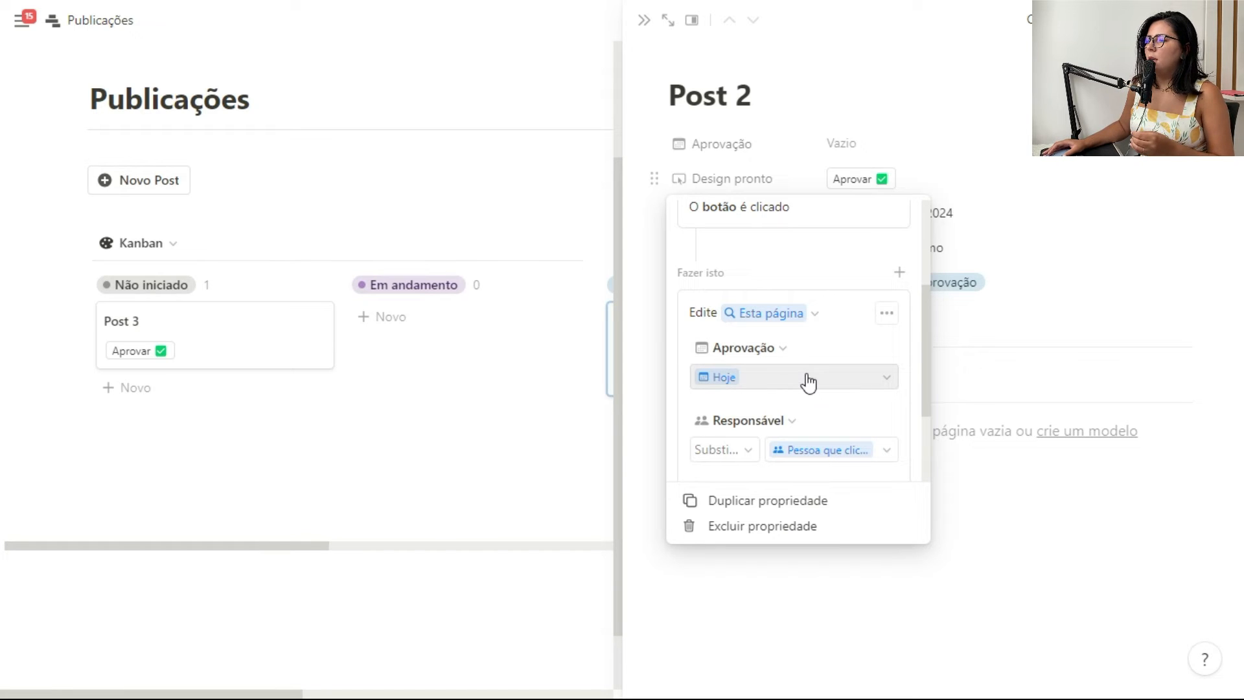
Step: Examine the remaining edits in the Design pronto button's action, covering Responsável and Status
{"action": "scroll", "coordinate": [808, 382], "scroll_direction": "down", "scroll_amount": 2}
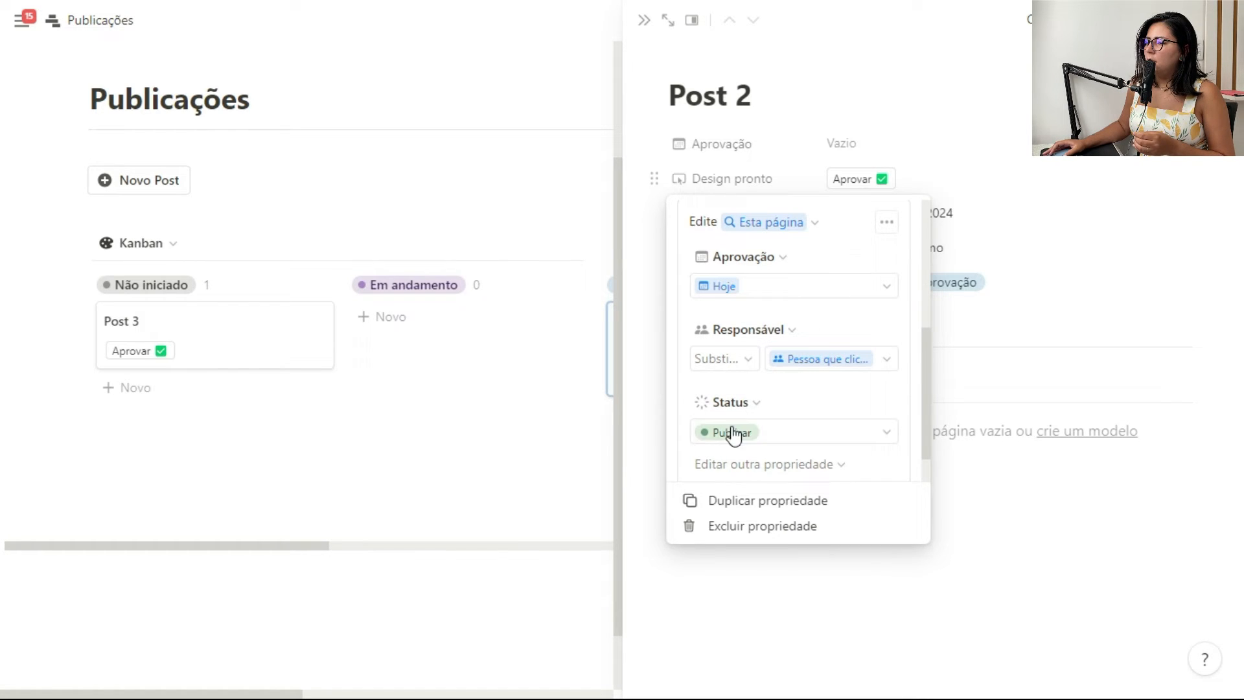
{"action": "scroll", "coordinate": [787, 431], "scroll_direction": "down", "scroll_amount": 1}
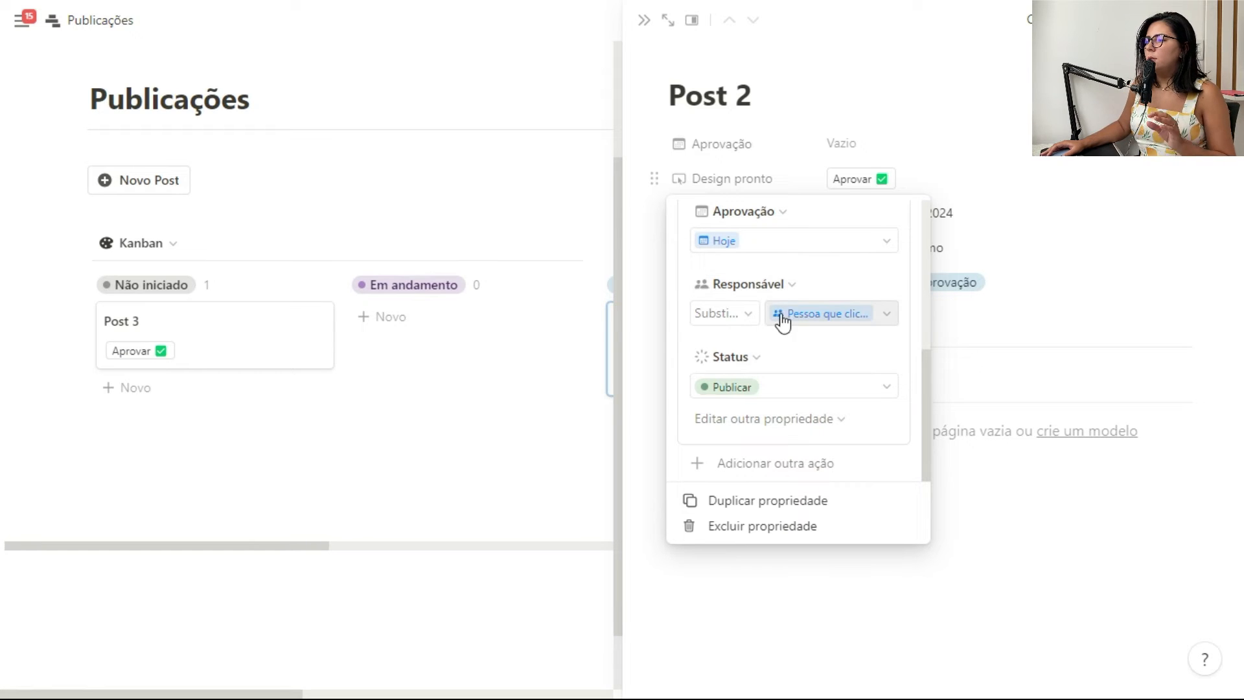
{"action": "left_click", "coordinate": [751, 314]}
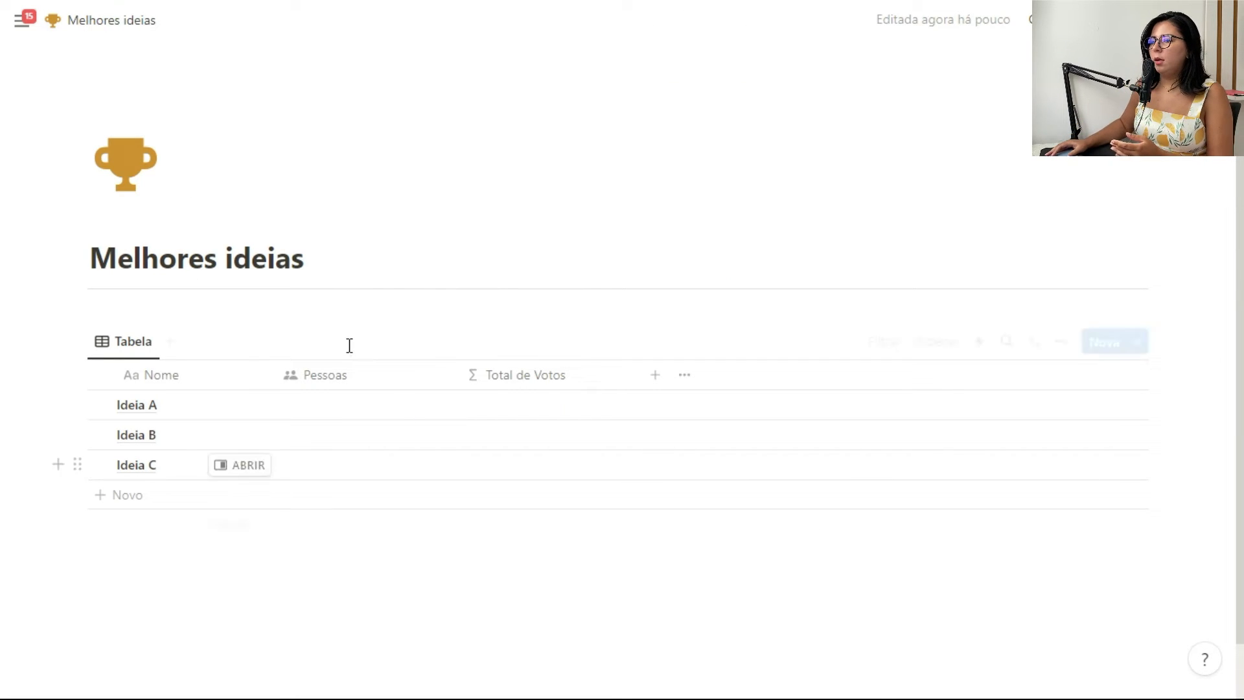
Step: Clear the name of the Tabela view on the Melhores ideias page, leaving only its icon
{"action": "left_click", "coordinate": [145, 355]}
{"action": "left_click", "coordinate": [155, 377]}
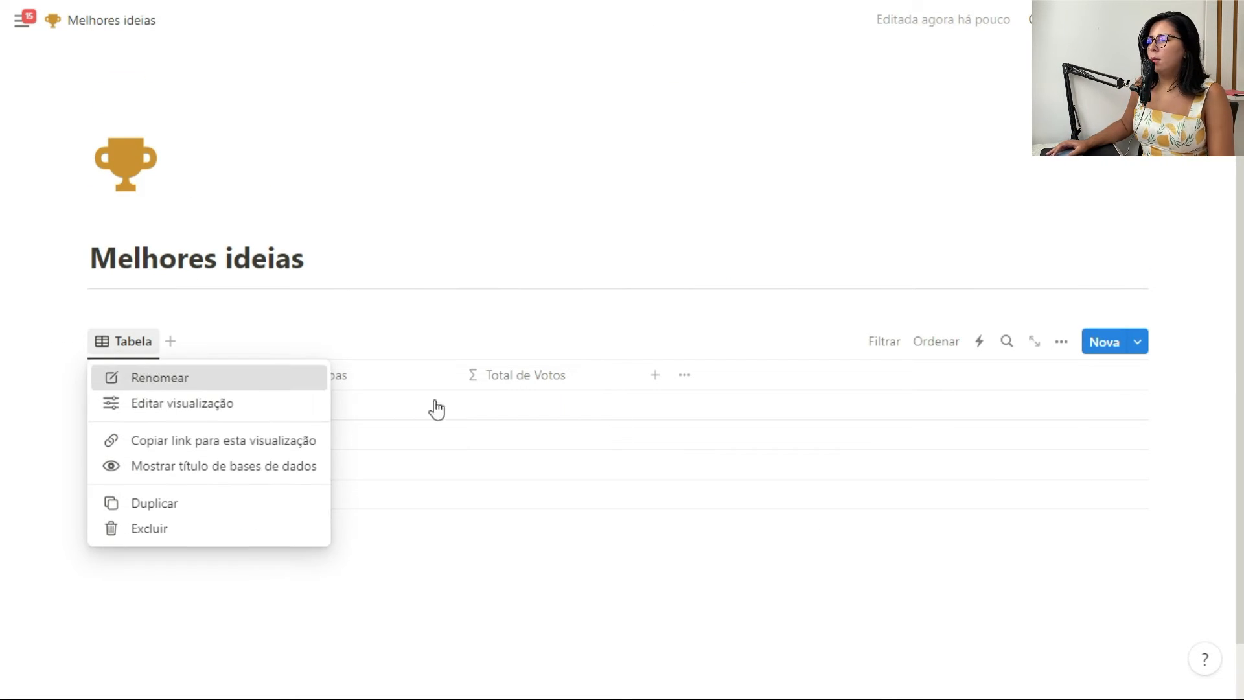
{"action": "left_click", "coordinate": [1123, 325]}
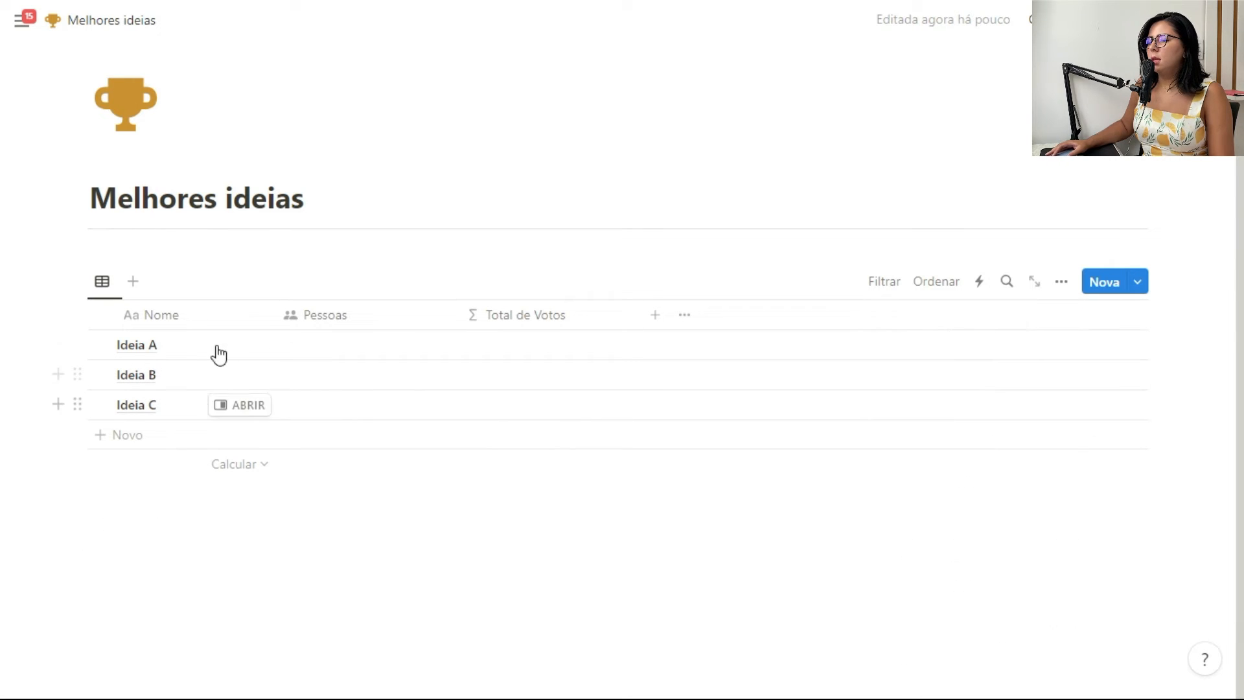
Step: Add a button property named Votação with the label Meu voto to the Melhores ideias table
{"action": "left_click", "coordinate": [655, 314]}
{"action": "scroll", "coordinate": [972, 460], "scroll_direction": "down", "scroll_amount": 3}
{"action": "scroll", "coordinate": [972, 460], "scroll_direction": "down", "scroll_amount": 5}
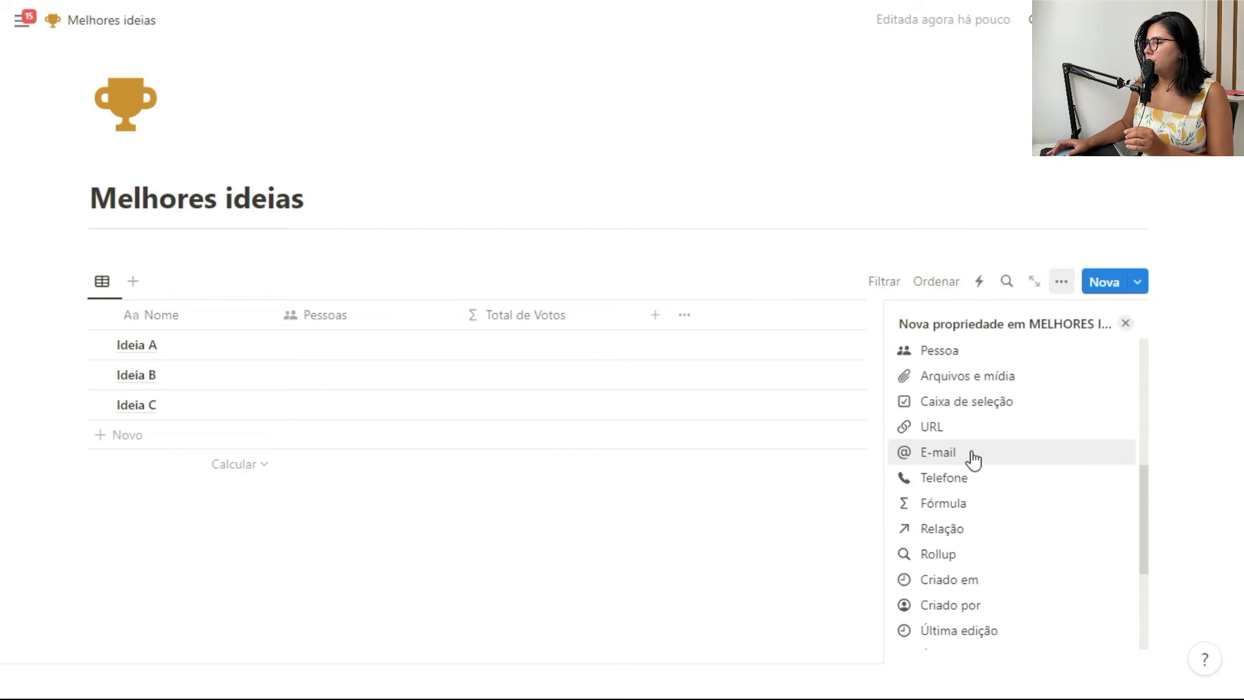
{"action": "left_click", "coordinate": [942, 591]}
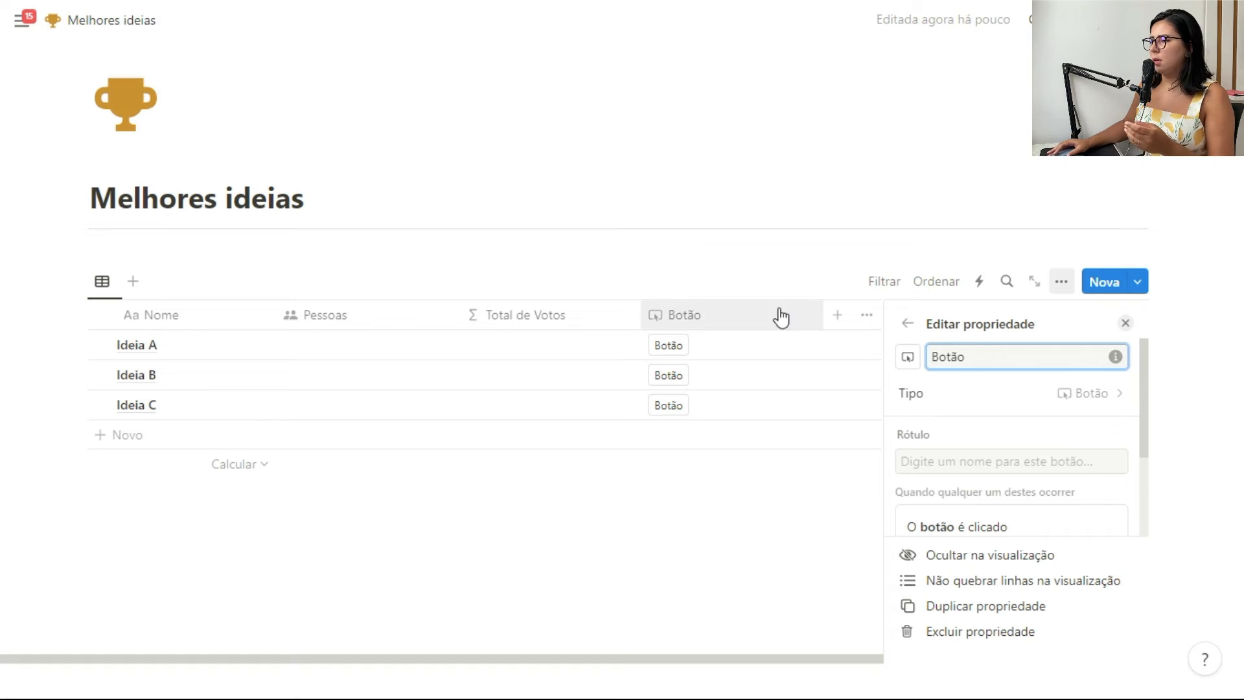
{"action": "double_click", "coordinate": [957, 358]}
{"action": "type", "text": "Votaçã"}
{"action": "type", "text": "o"}
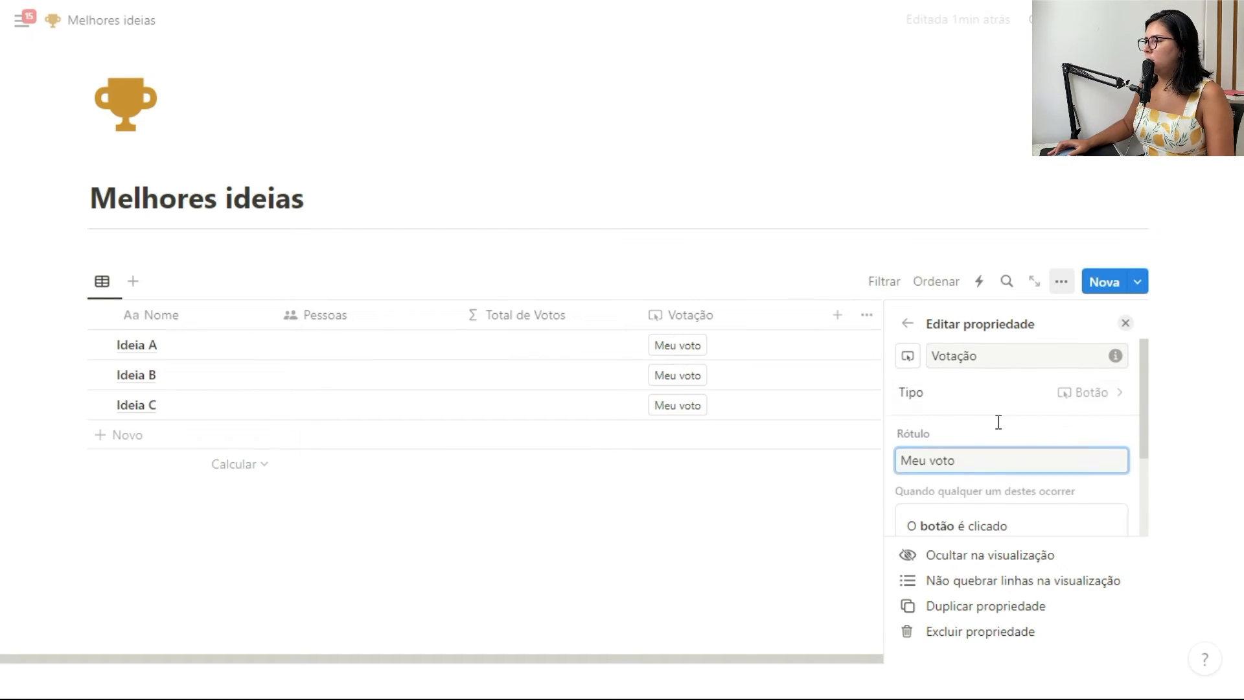
Step: Add an action to the Votação button that sets Pessoas to Pessoa que clicou nesse botão
{"action": "scroll", "coordinate": [999, 422], "scroll_direction": "down", "scroll_amount": 1}
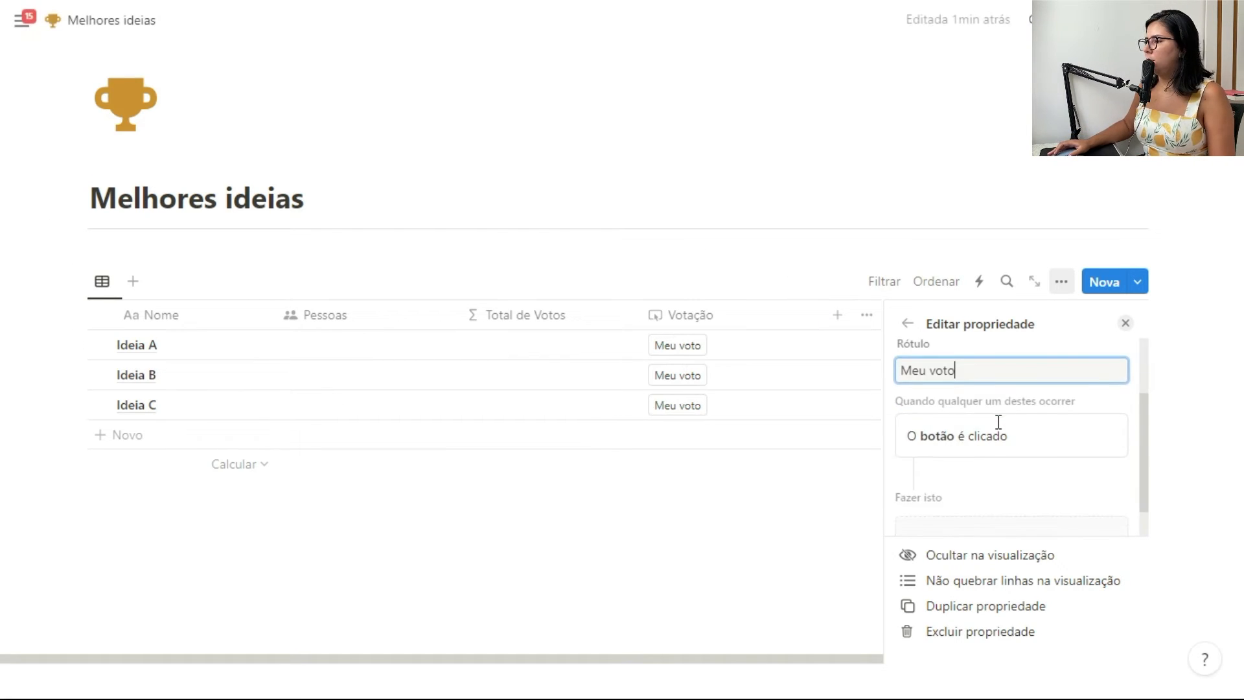
{"action": "scroll", "coordinate": [953, 426], "scroll_direction": "down", "scroll_amount": 1}
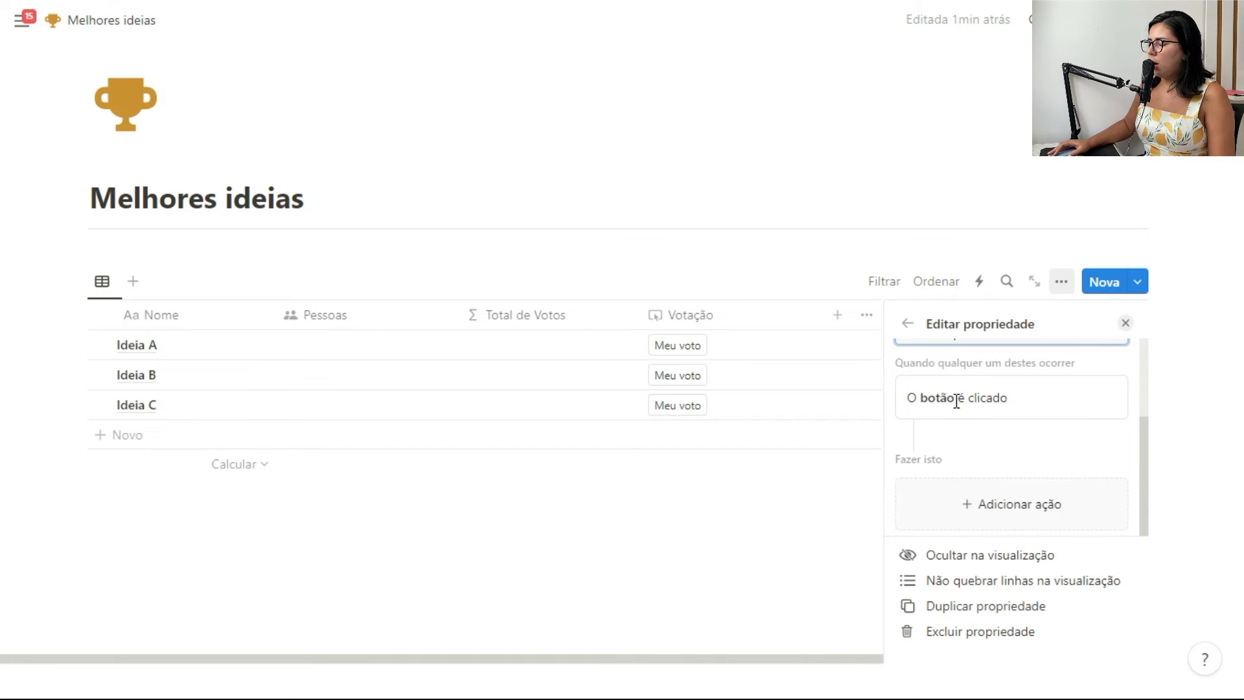
{"action": "left_click", "coordinate": [988, 504]}
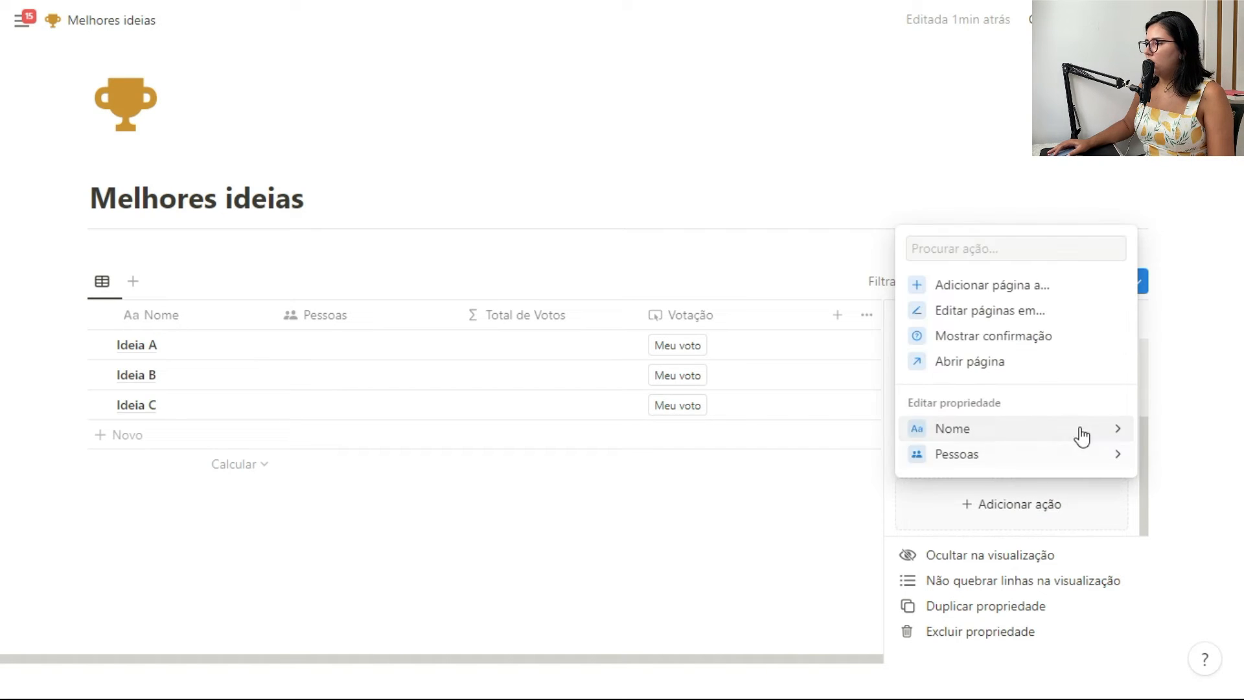
{"action": "left_click", "coordinate": [1118, 457]}
{"action": "left_click", "coordinate": [915, 331]}
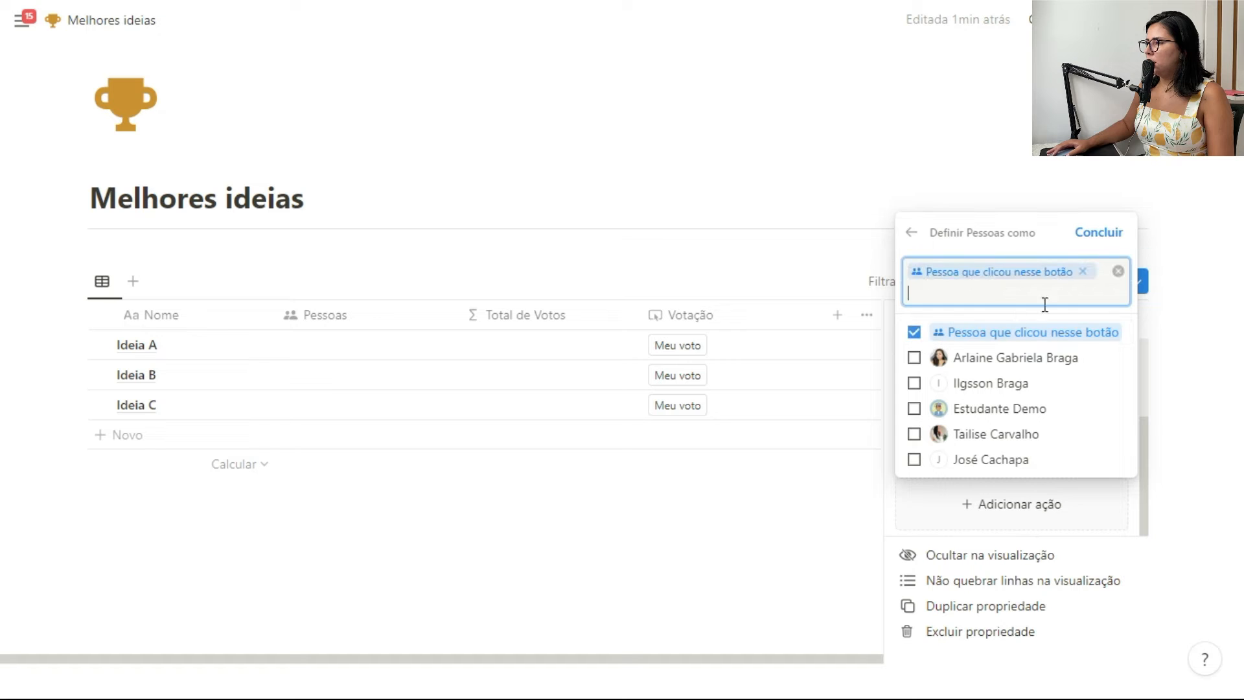
{"action": "left_click", "coordinate": [1096, 236]}
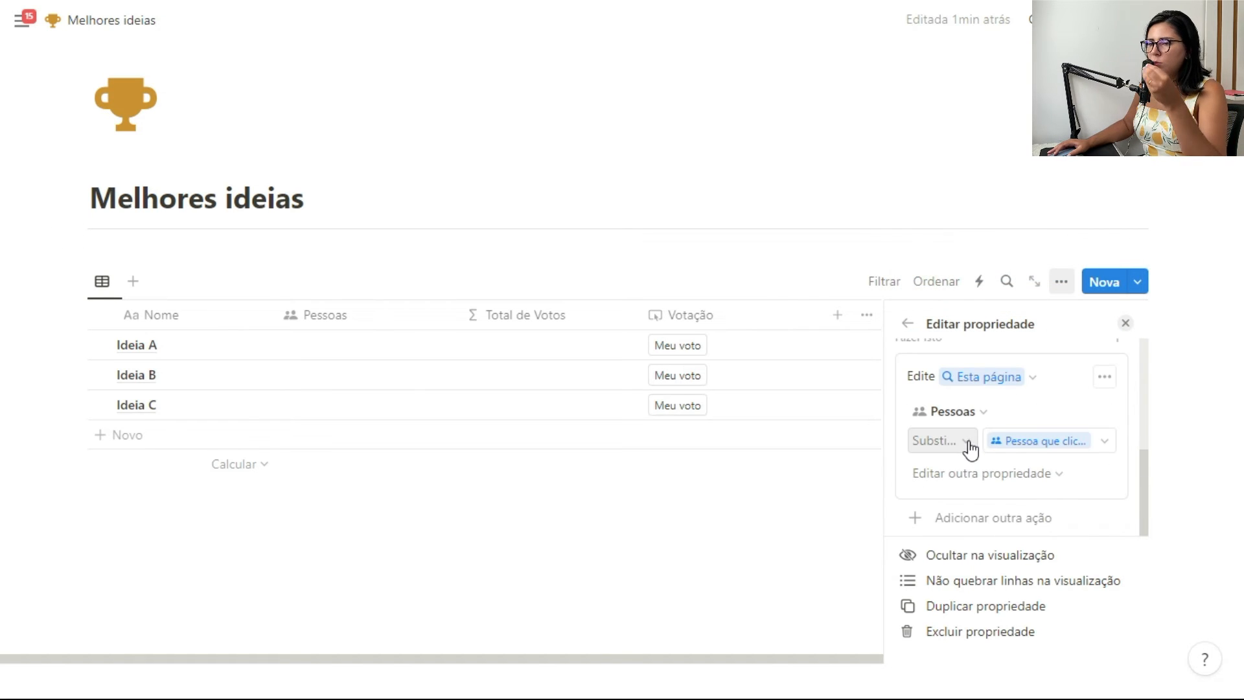
Step: Change the Pessoas edit in the Votação button's action to Adicionar and close the property settings
{"action": "left_click", "coordinate": [969, 445]}
{"action": "left_click", "coordinate": [883, 494]}
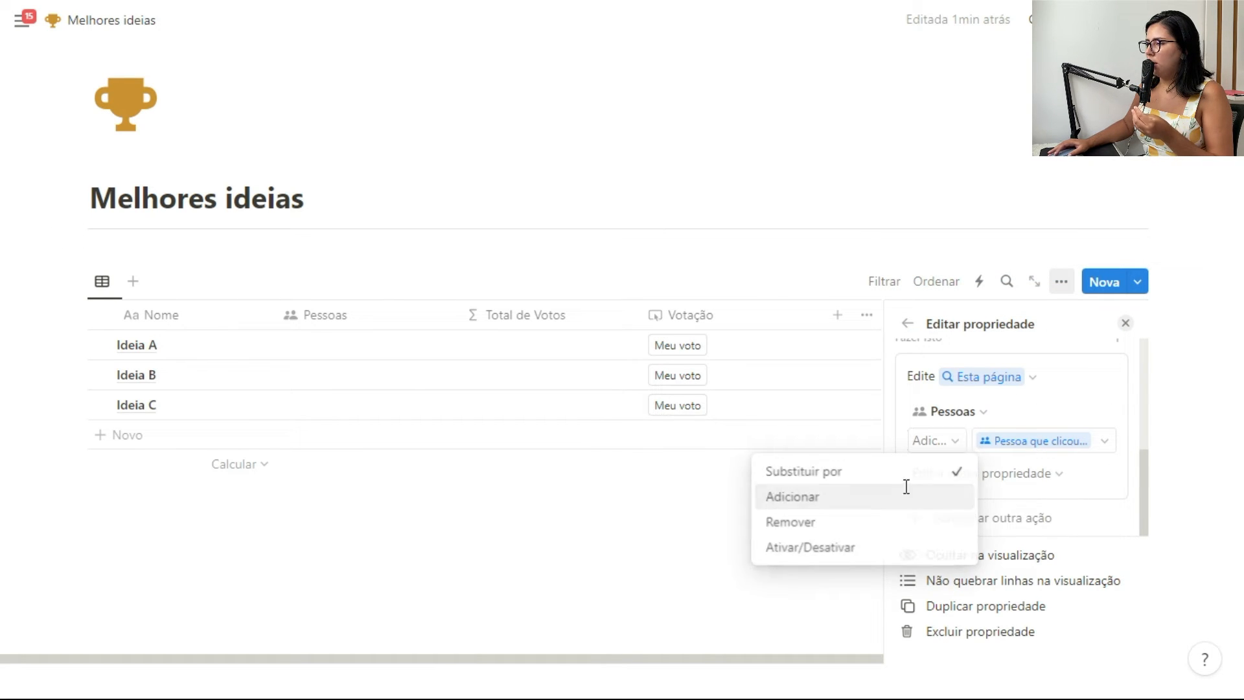
{"action": "scroll", "coordinate": [1025, 496], "scroll_direction": "up", "scroll_amount": 4}
{"action": "scroll", "coordinate": [1030, 496], "scroll_direction": "down", "scroll_amount": 4}
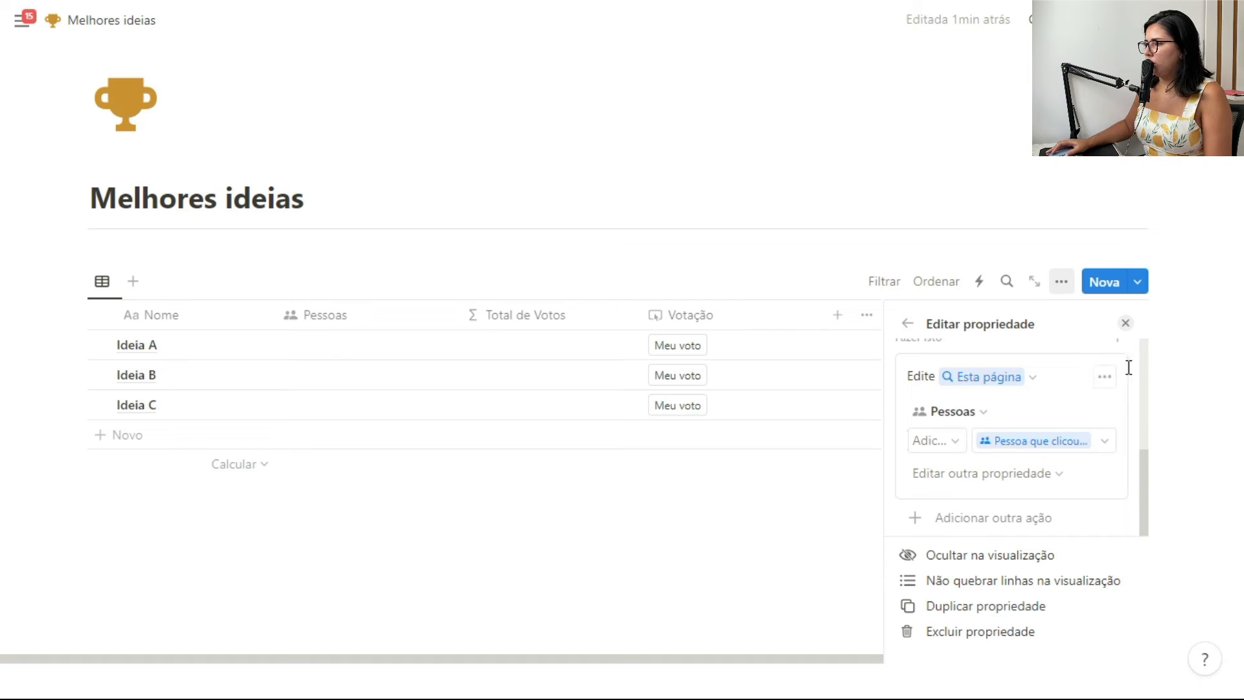
{"action": "left_click", "coordinate": [1125, 323]}
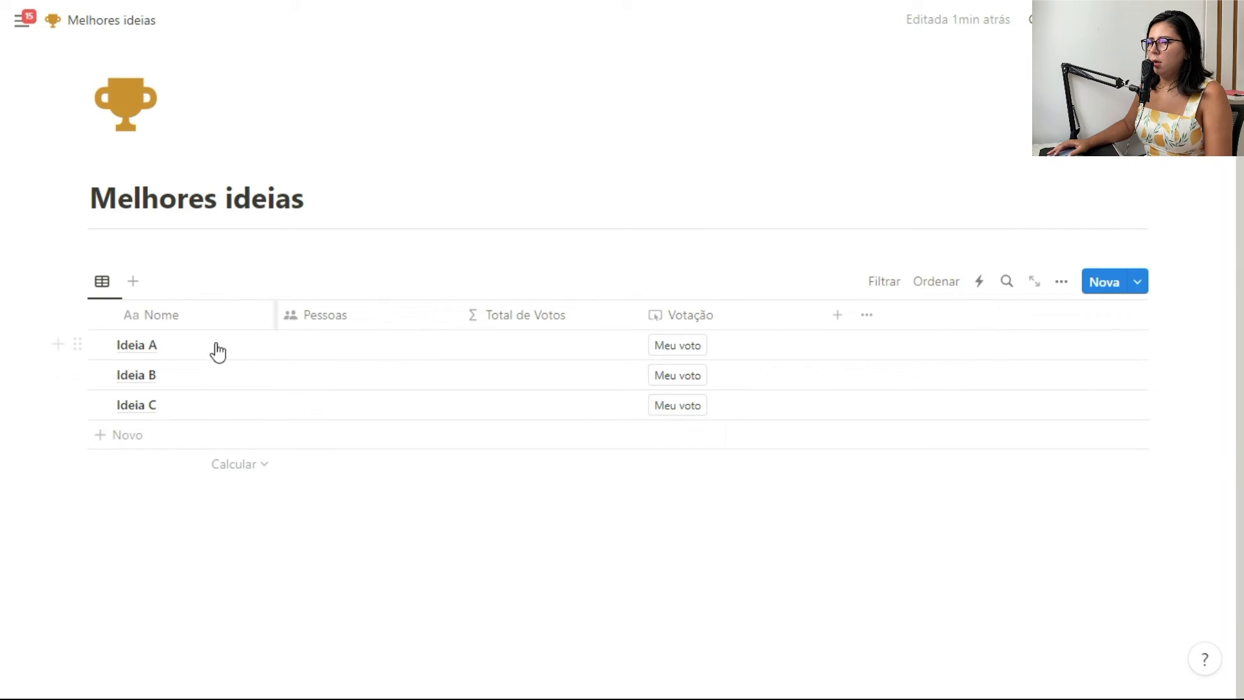
Step: Cast a vote for Ideia A with Meu voto and set the Total de Votos formula to Pessoas.length()
{"action": "left_click", "coordinate": [682, 348]}
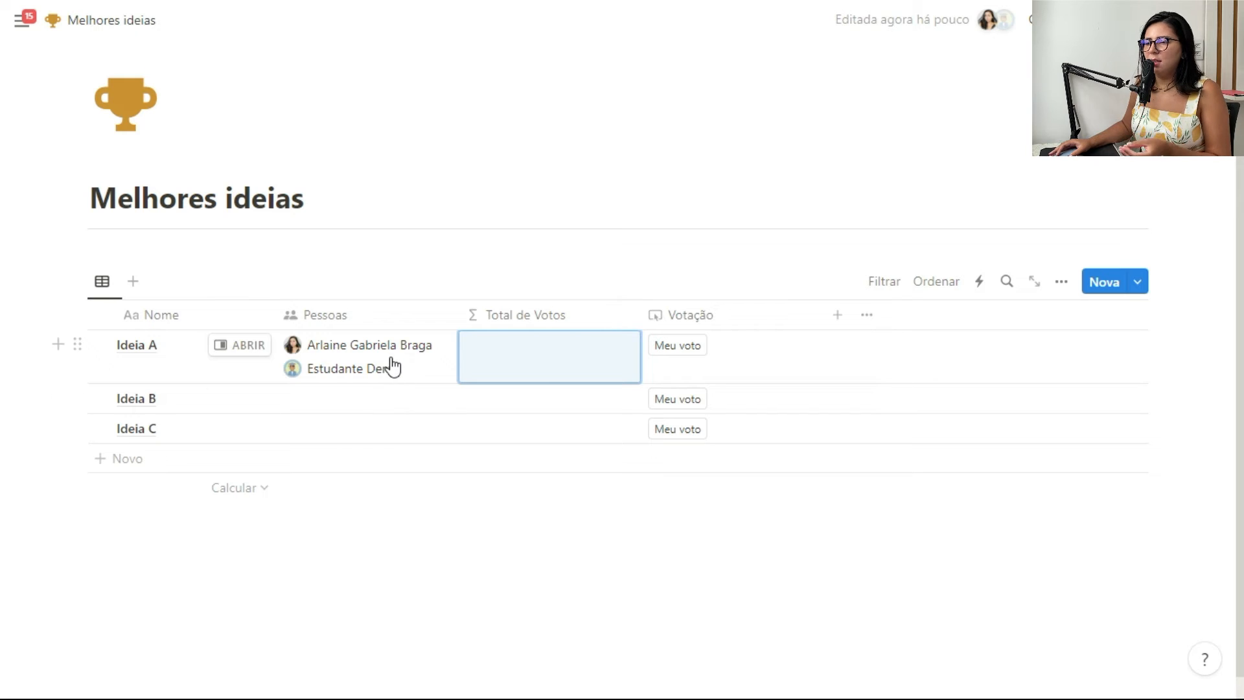
{"action": "left_click", "coordinate": [546, 371]}
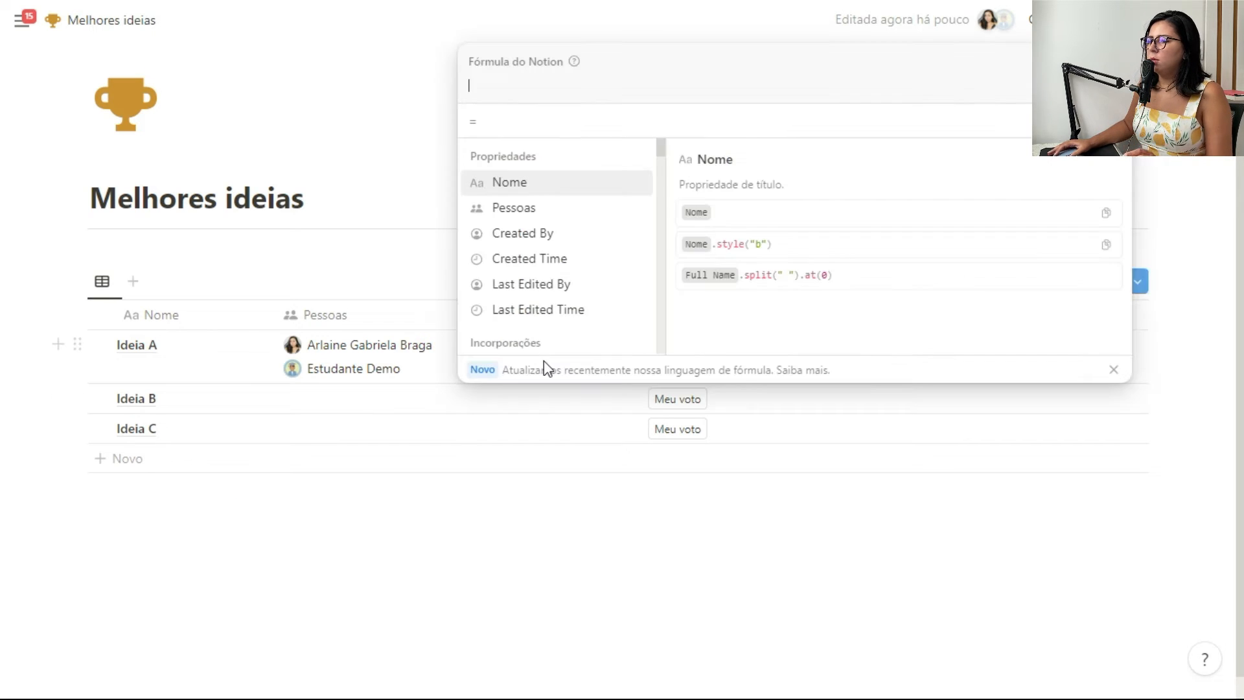
{"action": "left_click", "coordinate": [526, 209]}
{"action": "type", "text": ".le"}
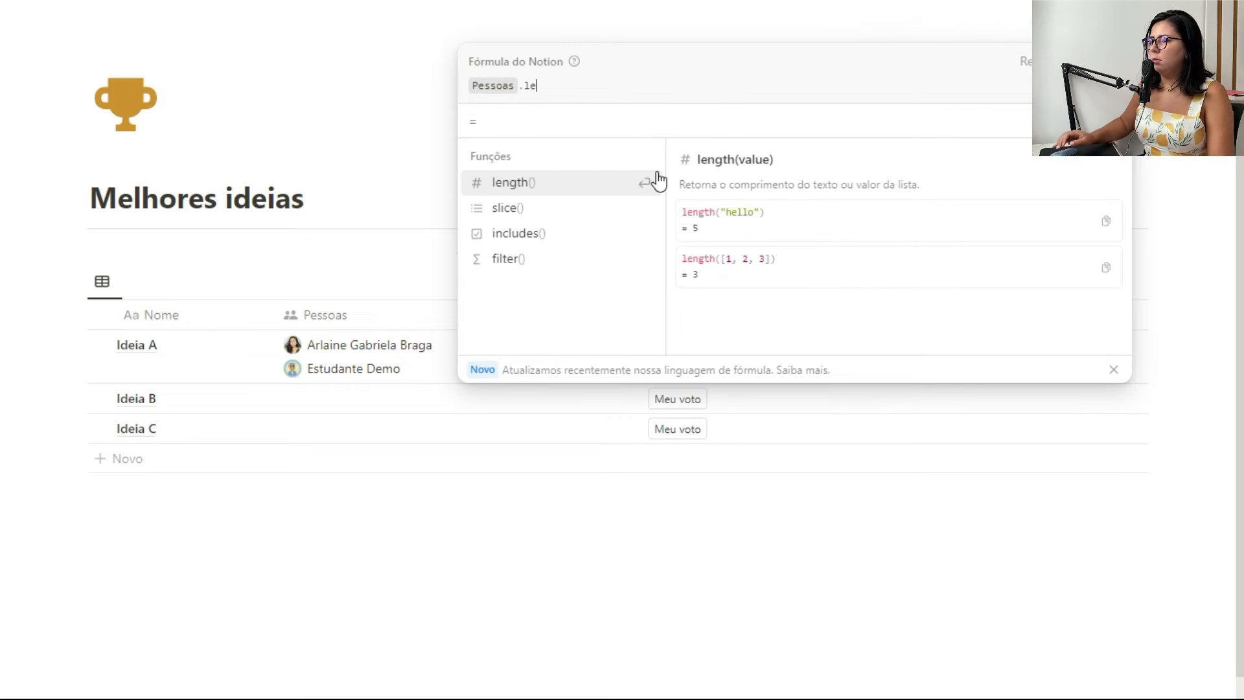
{"action": "left_click", "coordinate": [546, 184]}
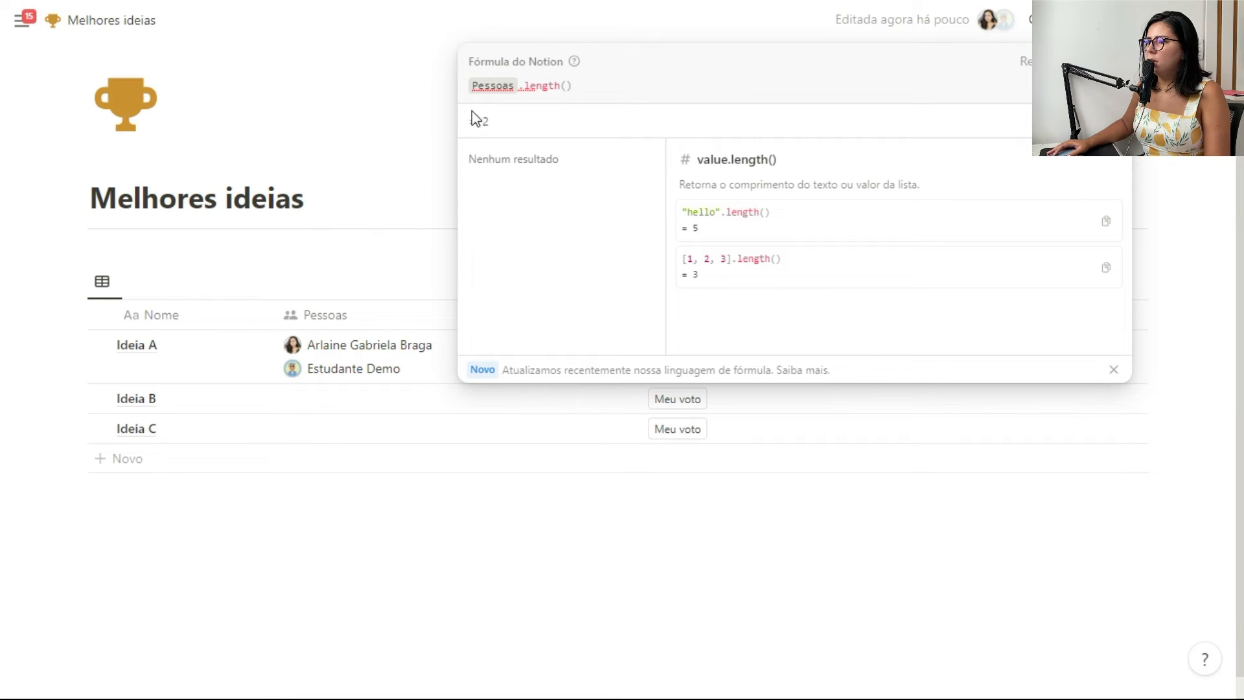
{"action": "left_click", "coordinate": [1096, 62]}
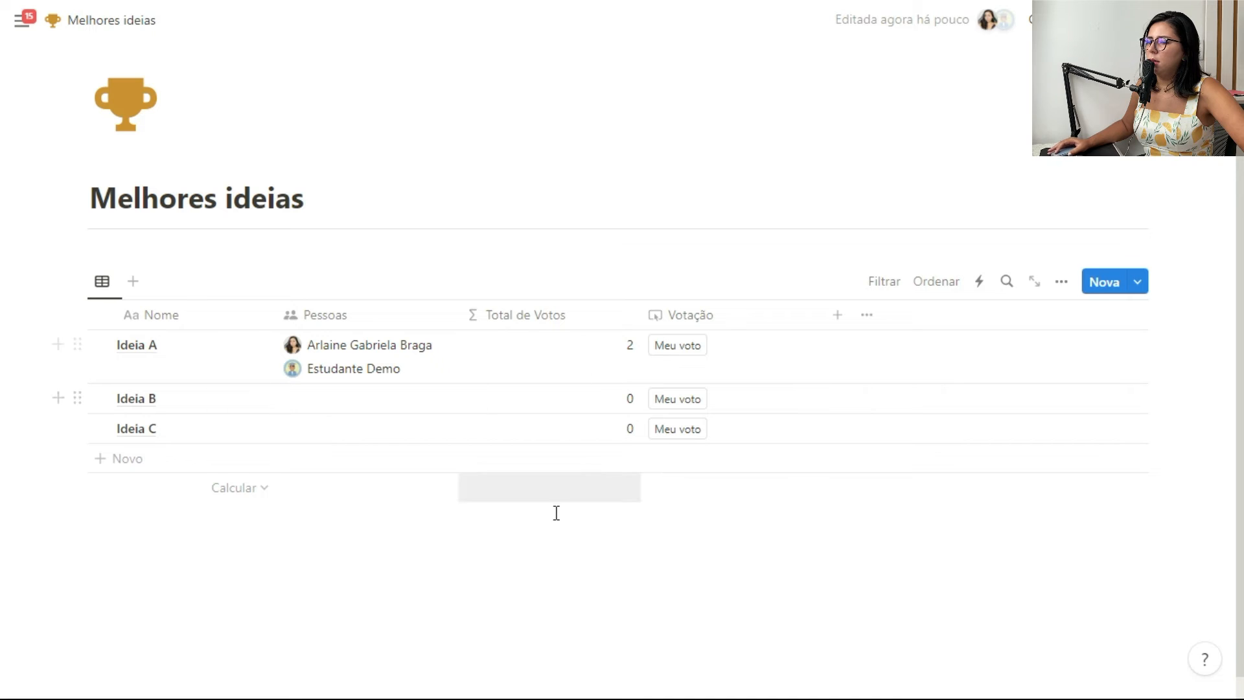
Step: Cast a vote for Ideia C and sort the table by Total de Votos, Decrescente, saving the sort for everyone
{"action": "left_click", "coordinate": [677, 428]}
{"action": "left_click", "coordinate": [936, 283]}
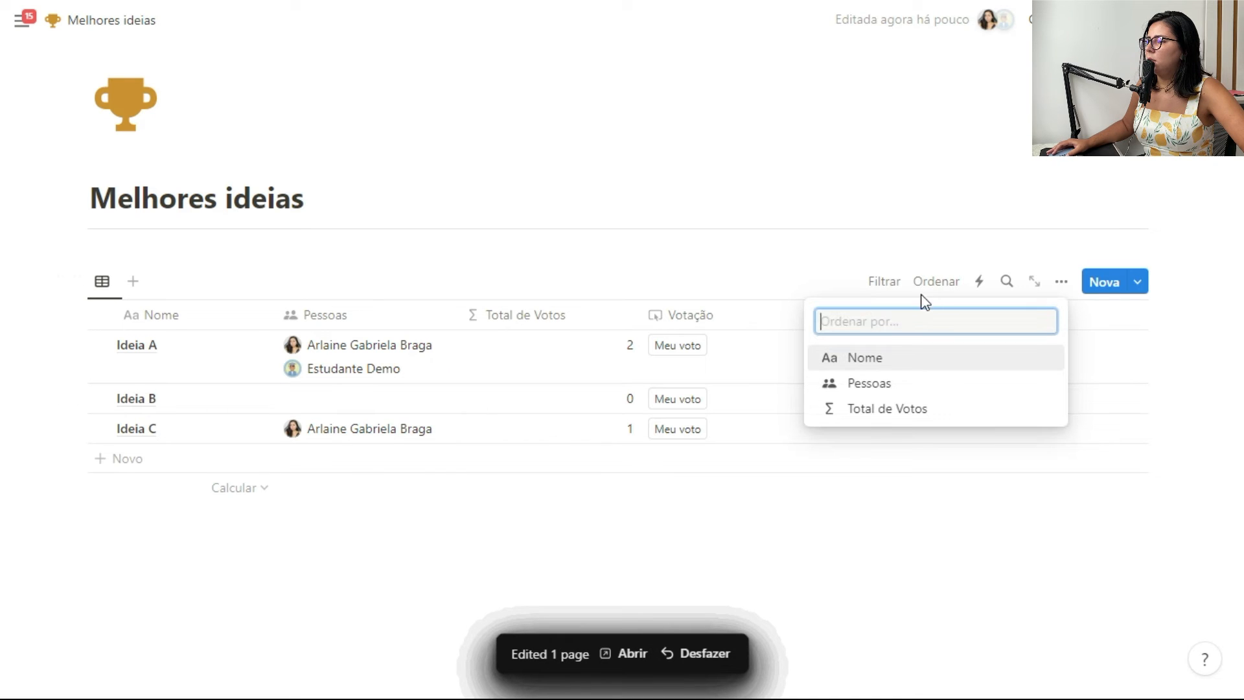
{"action": "left_click", "coordinate": [897, 409]}
{"action": "left_click", "coordinate": [231, 371]}
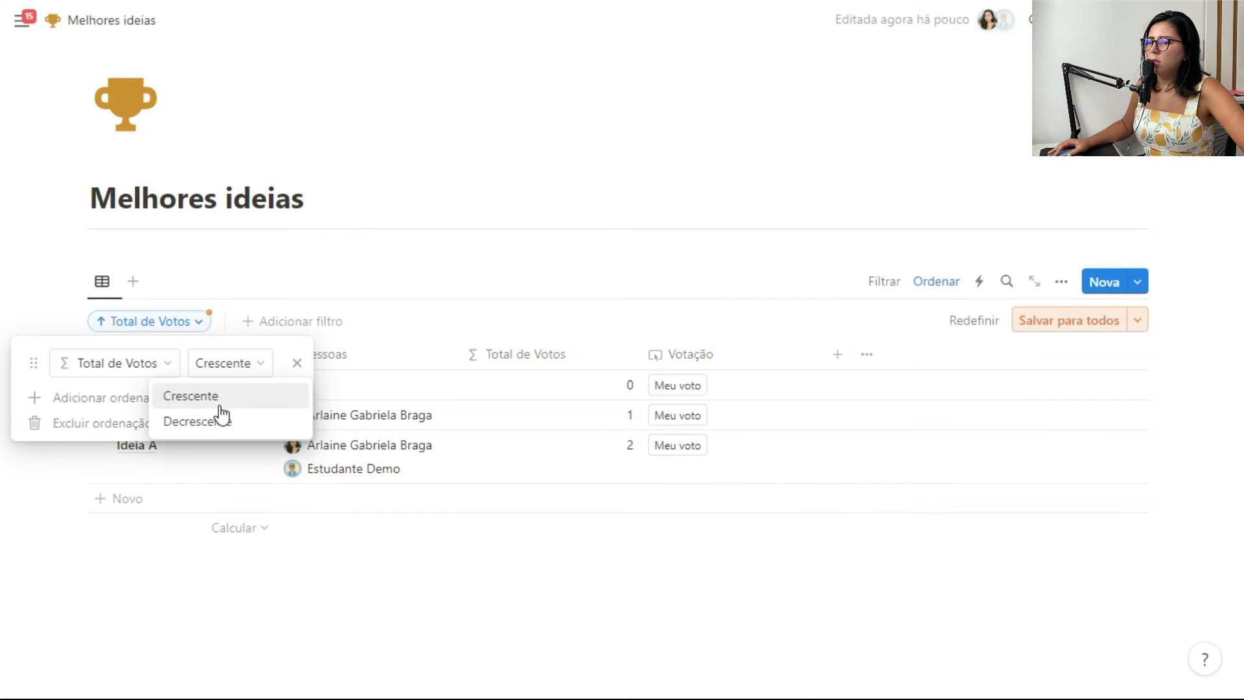
{"action": "left_click", "coordinate": [217, 423]}
{"action": "left_click", "coordinate": [1037, 324]}
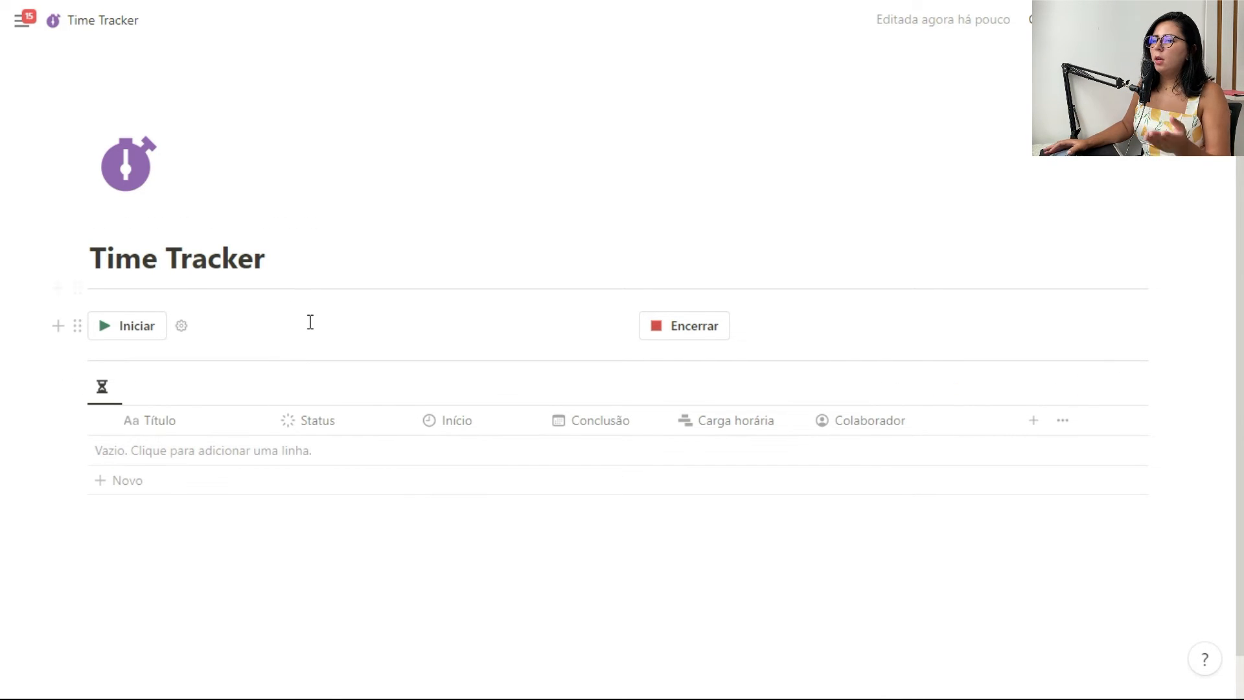
Step: Start a work entry on the Time Tracker page with the Iniciar button and end it with Encerrar
{"action": "left_click", "coordinate": [139, 333]}
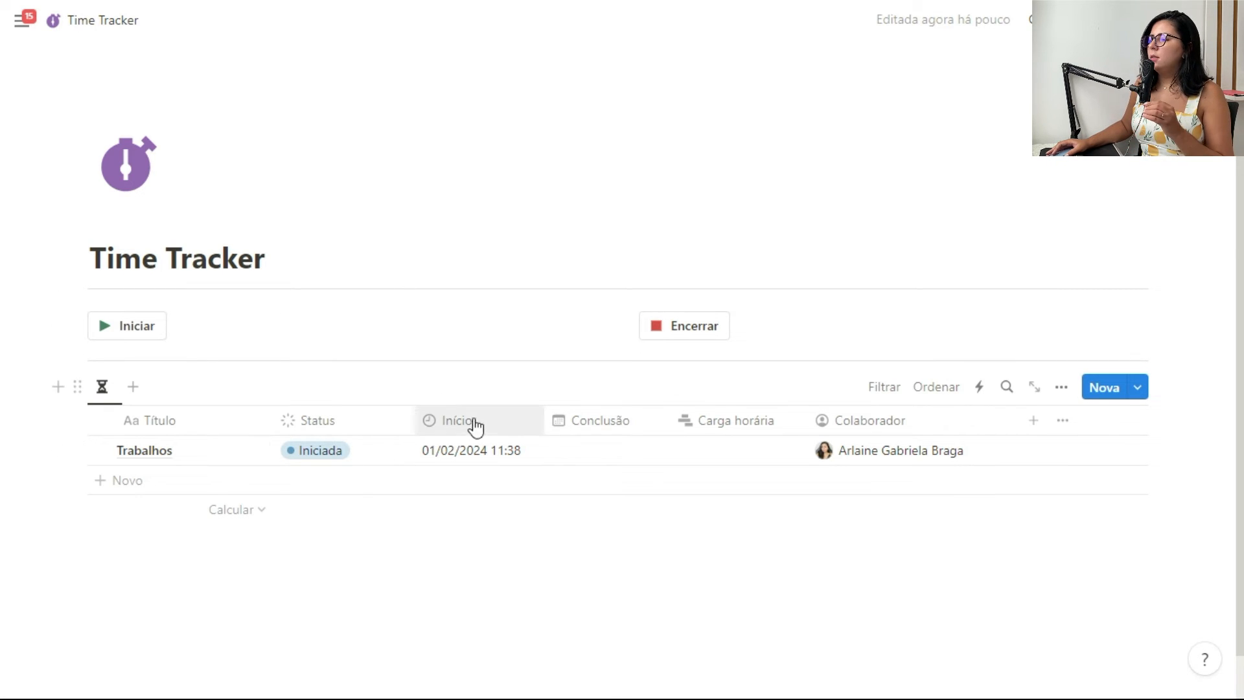
{"action": "scroll", "coordinate": [472, 464], "scroll_direction": "down", "scroll_amount": 1}
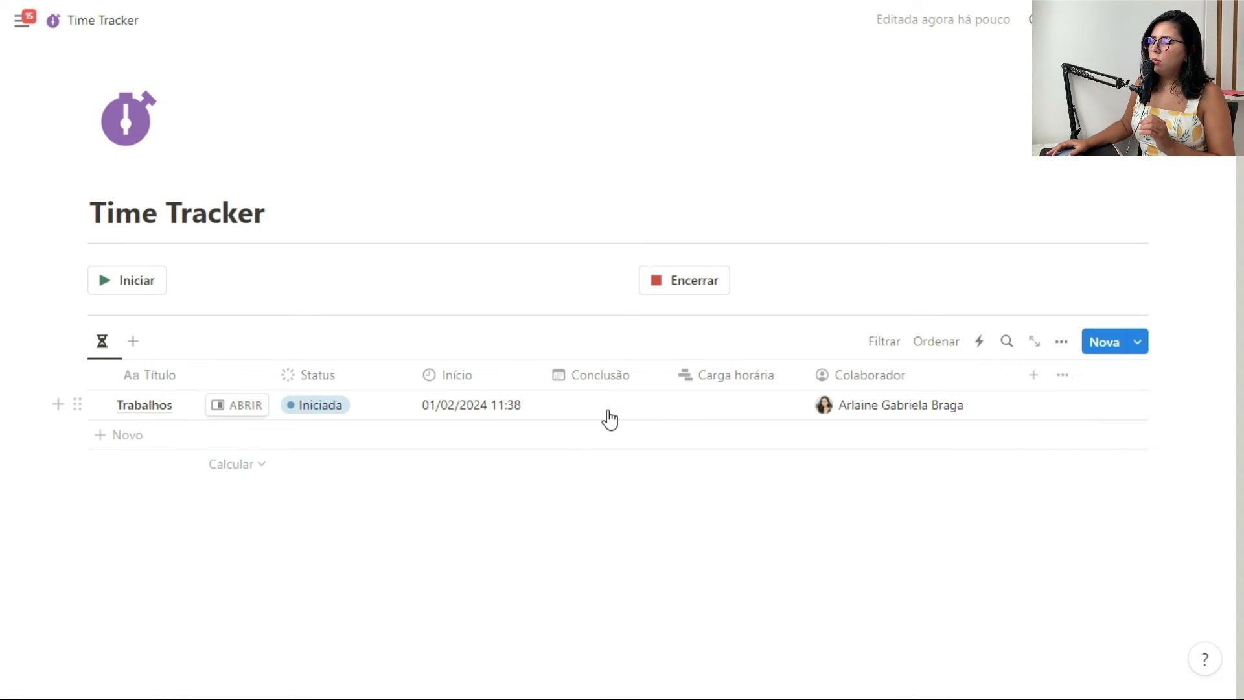
{"action": "left_click", "coordinate": [689, 285]}
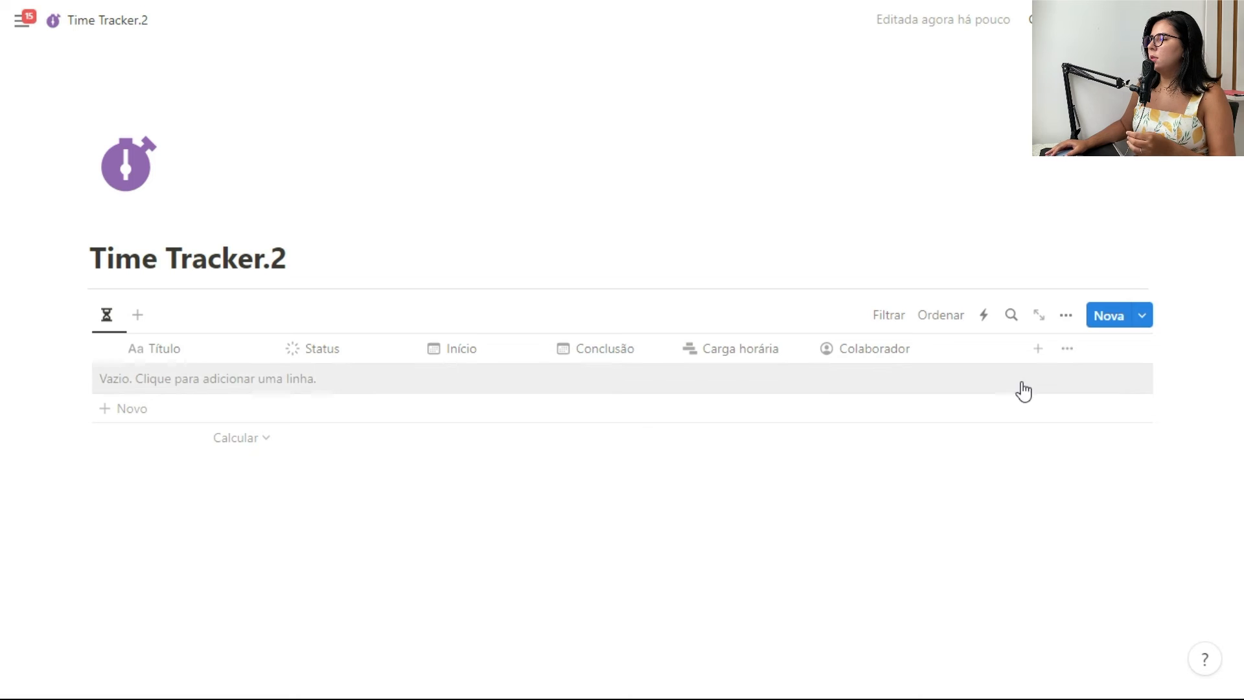
Step: Add a button property named Iniciar with a play-button emoji as its label to the Time Tracker.2 table
{"action": "left_click", "coordinate": [957, 354]}
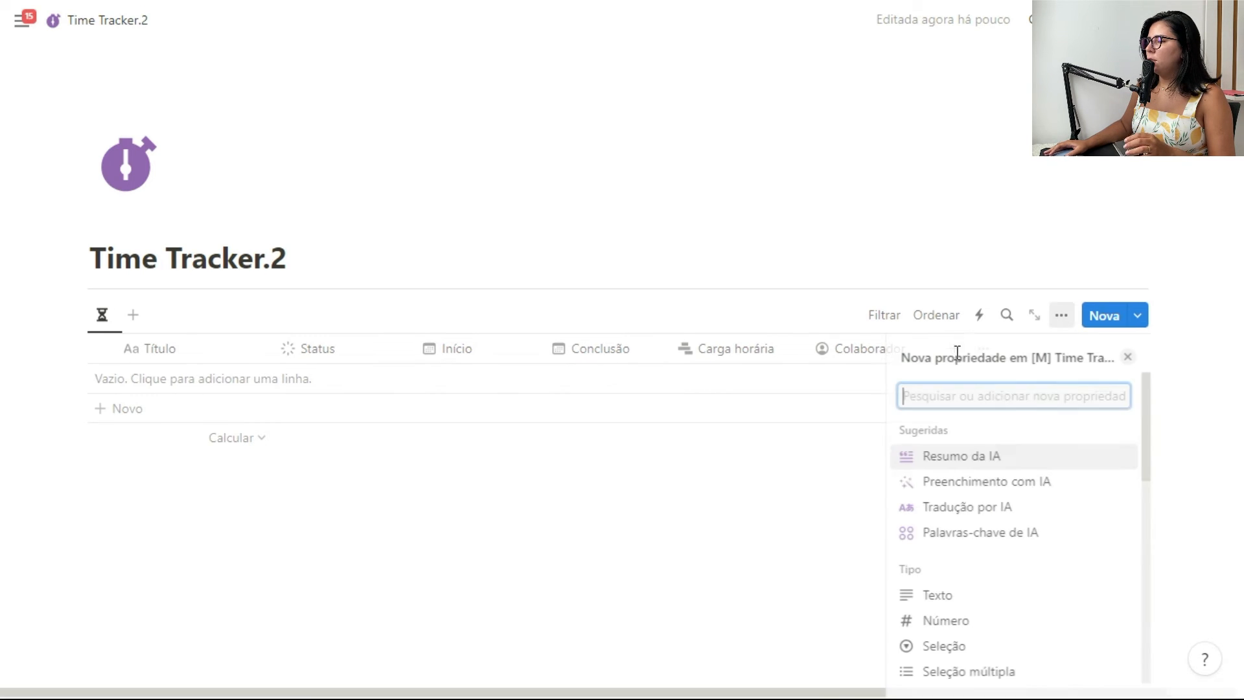
{"action": "scroll", "coordinate": [999, 495], "scroll_direction": "down", "scroll_amount": 5}
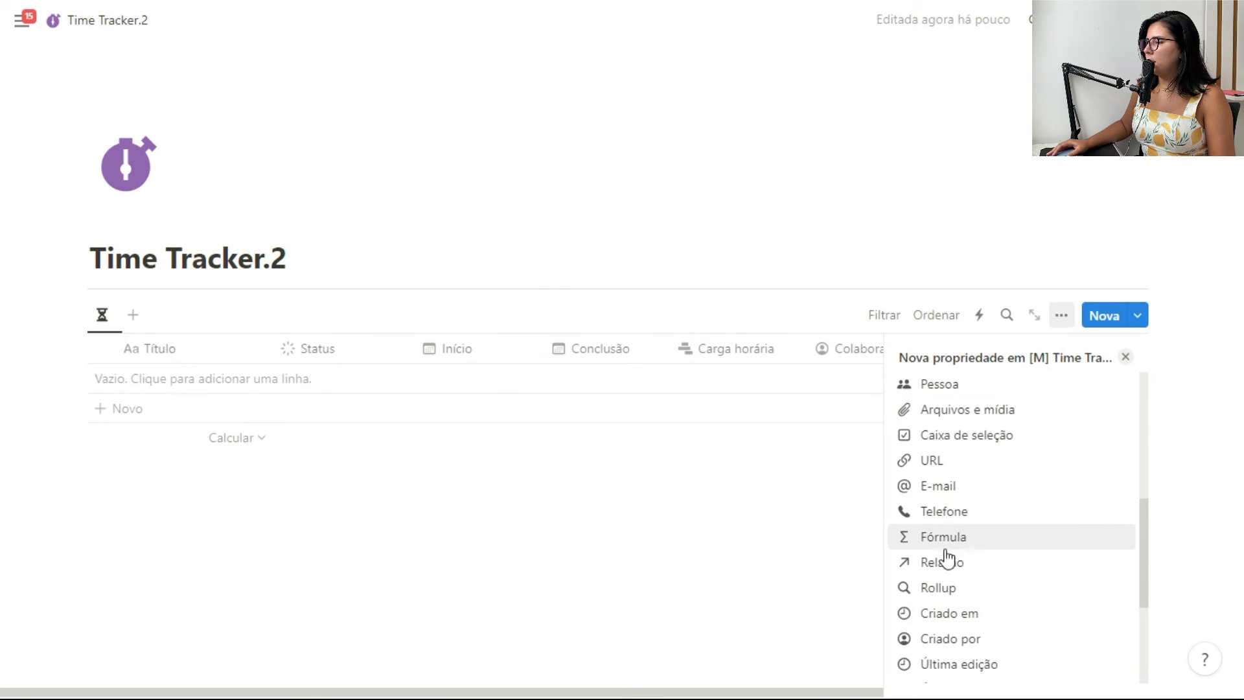
{"action": "scroll", "coordinate": [945, 557], "scroll_direction": "down", "scroll_amount": 4}
{"action": "left_click", "coordinate": [1008, 500]}
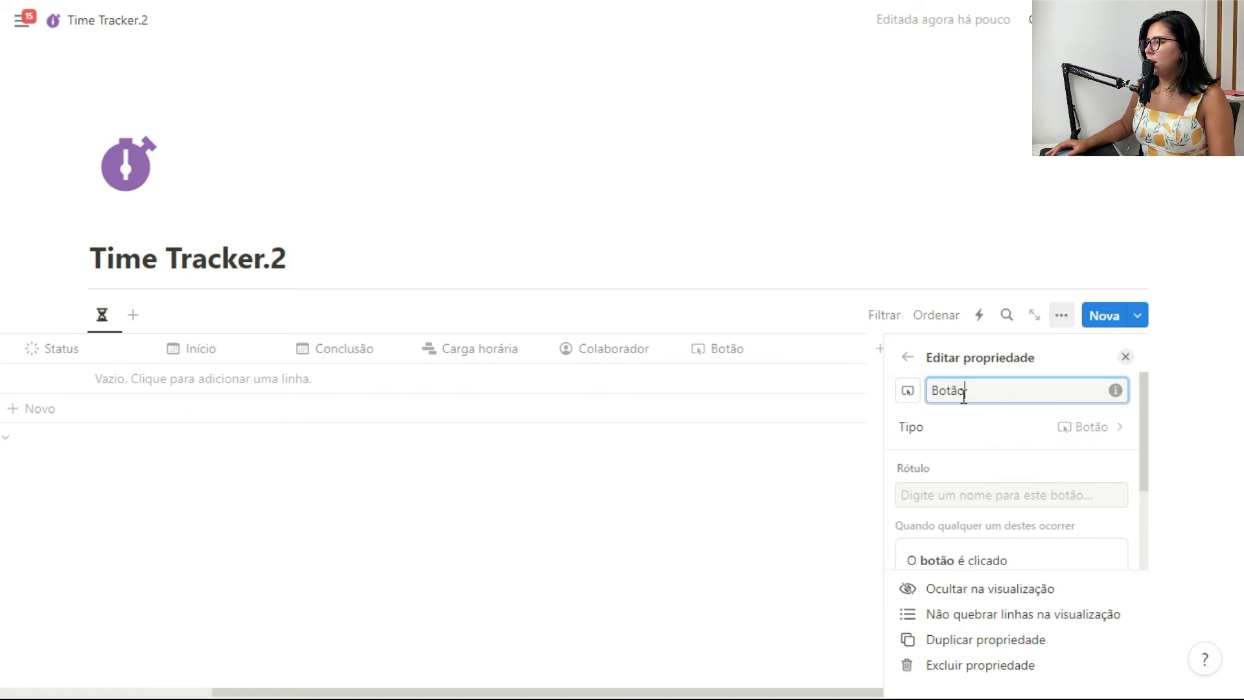
{"action": "type", "text": "Iniciar"}
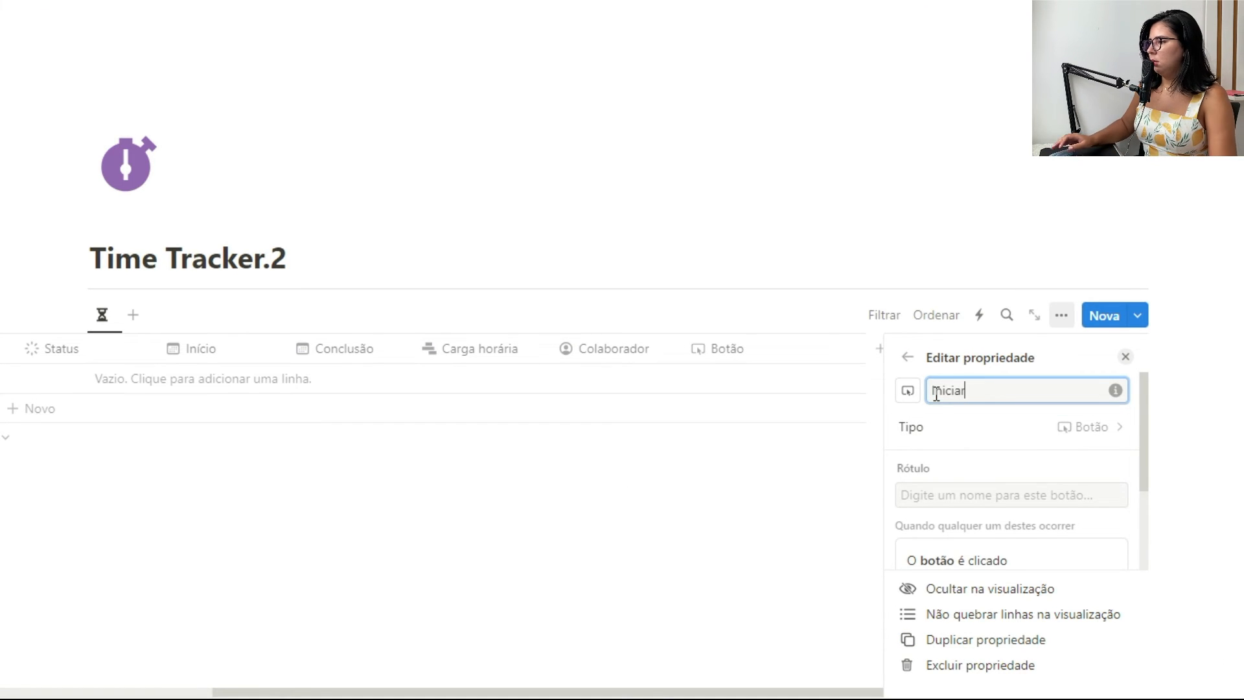
{"action": "left_click", "coordinate": [945, 496]}
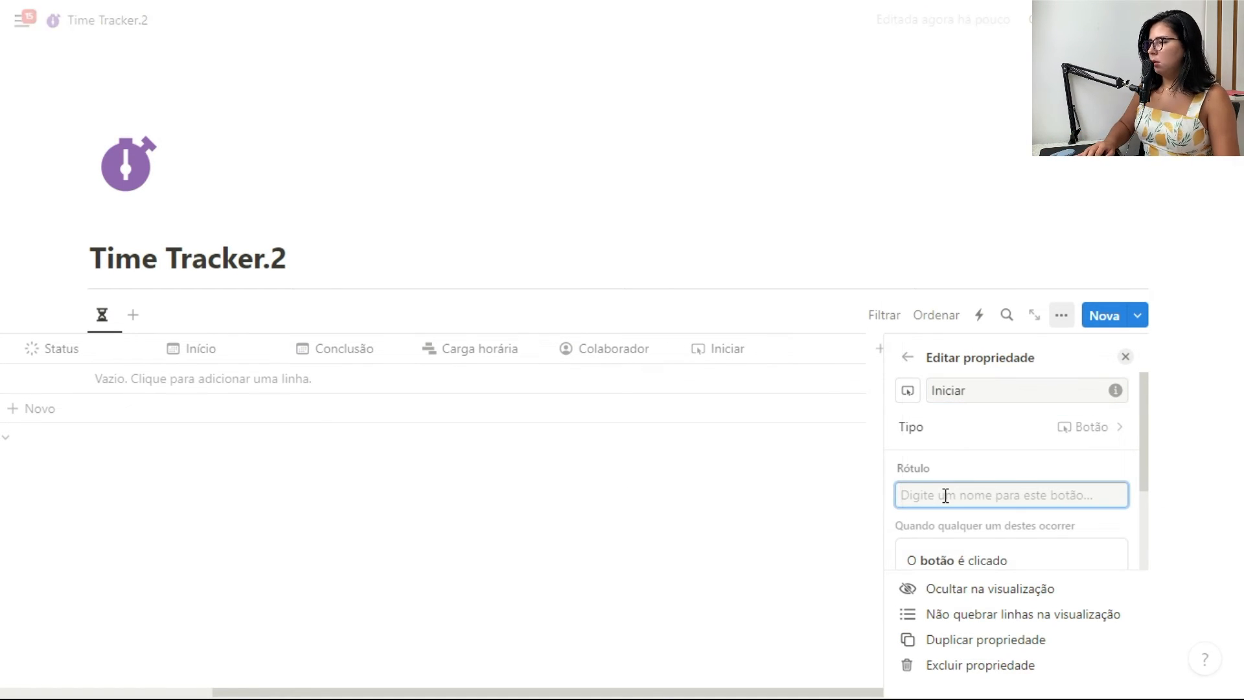
{"action": "key", "text": "super+period"}
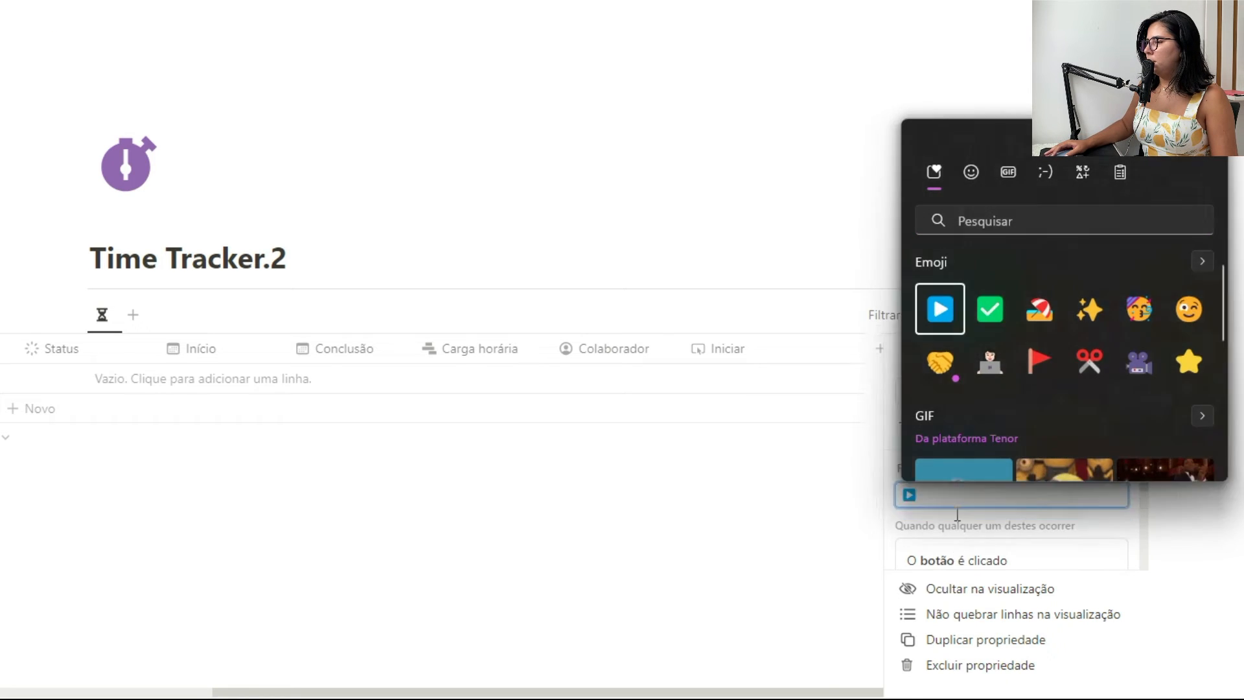
{"action": "left_click", "coordinate": [925, 310]}
Step: Add an action to the Iniciar button that sets this page's Status to Iniciada
{"action": "scroll", "coordinate": [1002, 551], "scroll_direction": "down", "scroll_amount": 2}
{"action": "left_click", "coordinate": [1002, 548]}
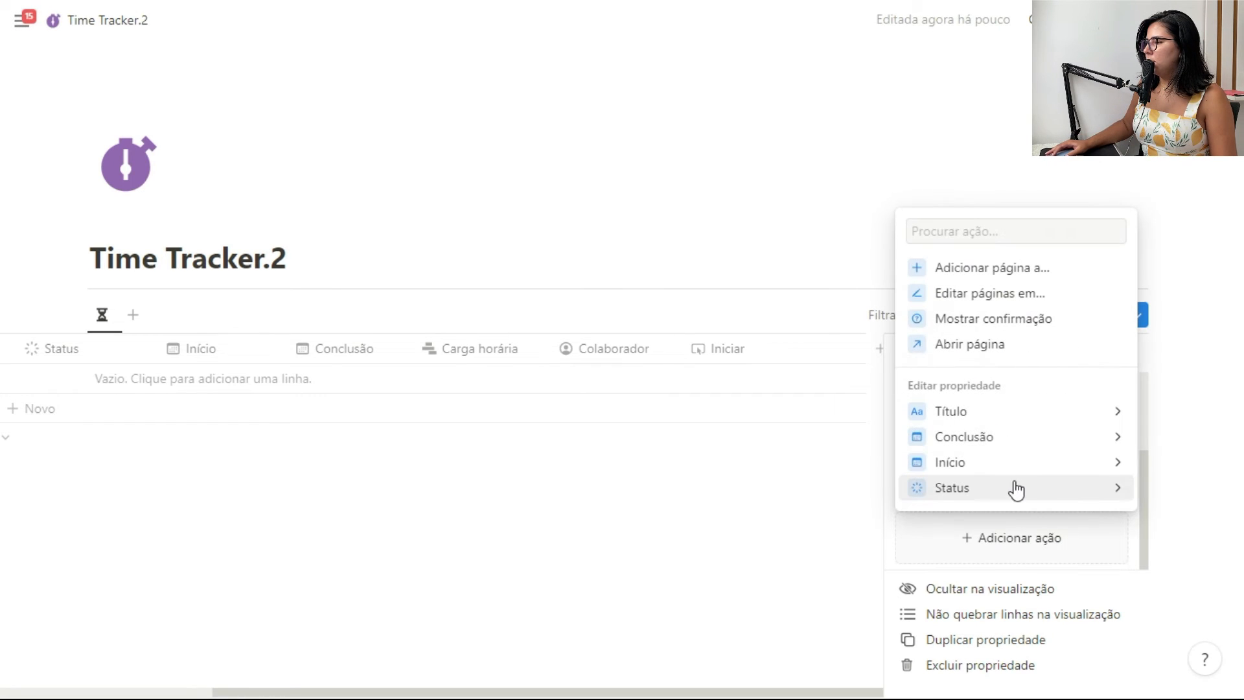
{"action": "left_click", "coordinate": [1086, 498]}
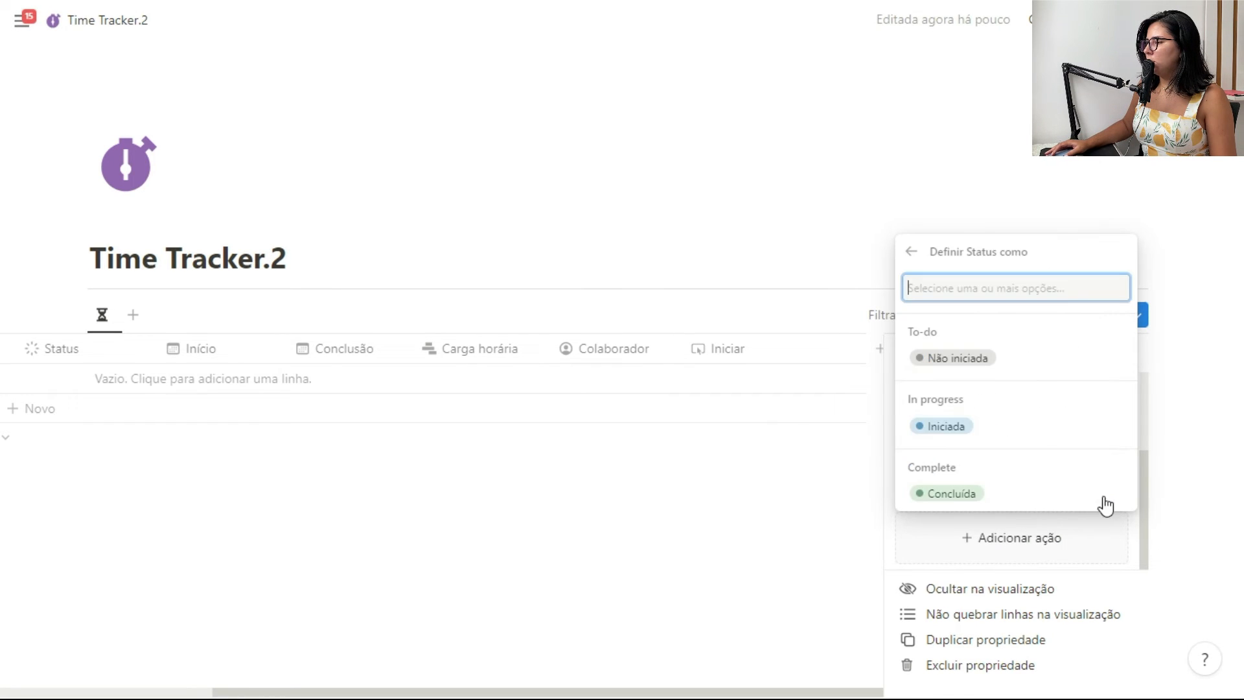
{"action": "left_click", "coordinate": [969, 445]}
{"action": "scroll", "coordinate": [1022, 553], "scroll_direction": "down", "scroll_amount": 3}
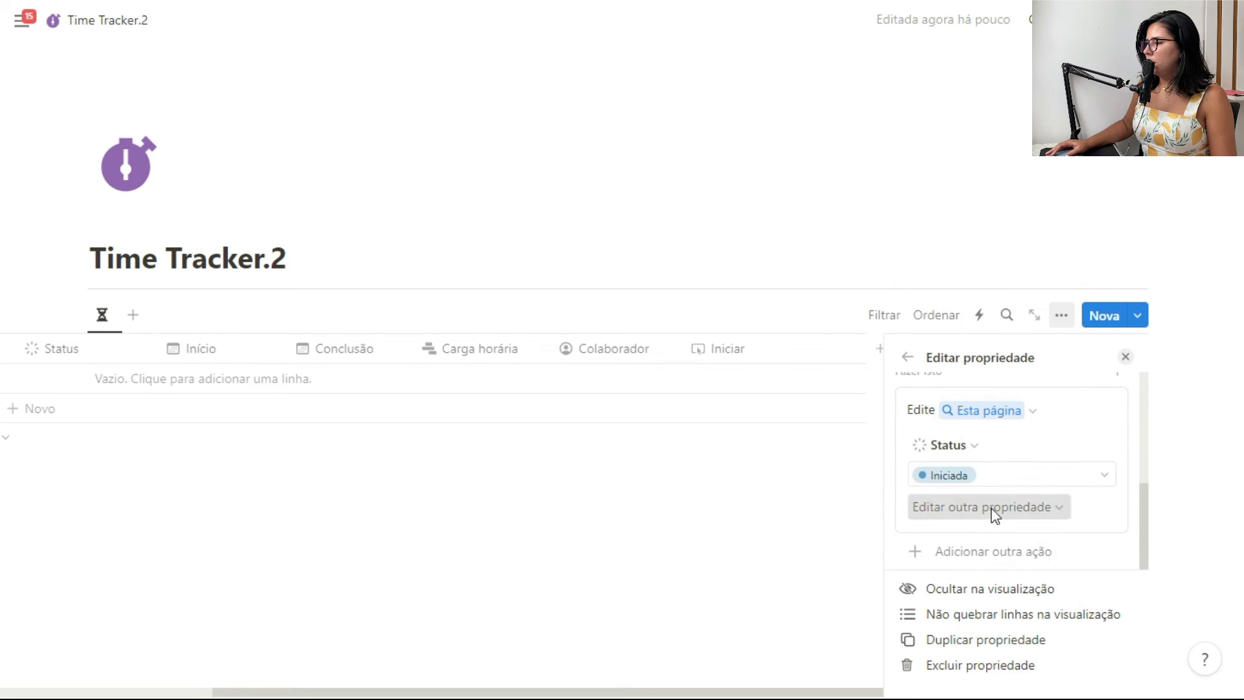
Step: Extend the Iniciar button's action so it also sets the Início date to Agora
{"action": "left_click", "coordinate": [995, 510]}
{"action": "left_click", "coordinate": [868, 626]}
{"action": "scroll", "coordinate": [1009, 546], "scroll_direction": "down", "scroll_amount": 2}
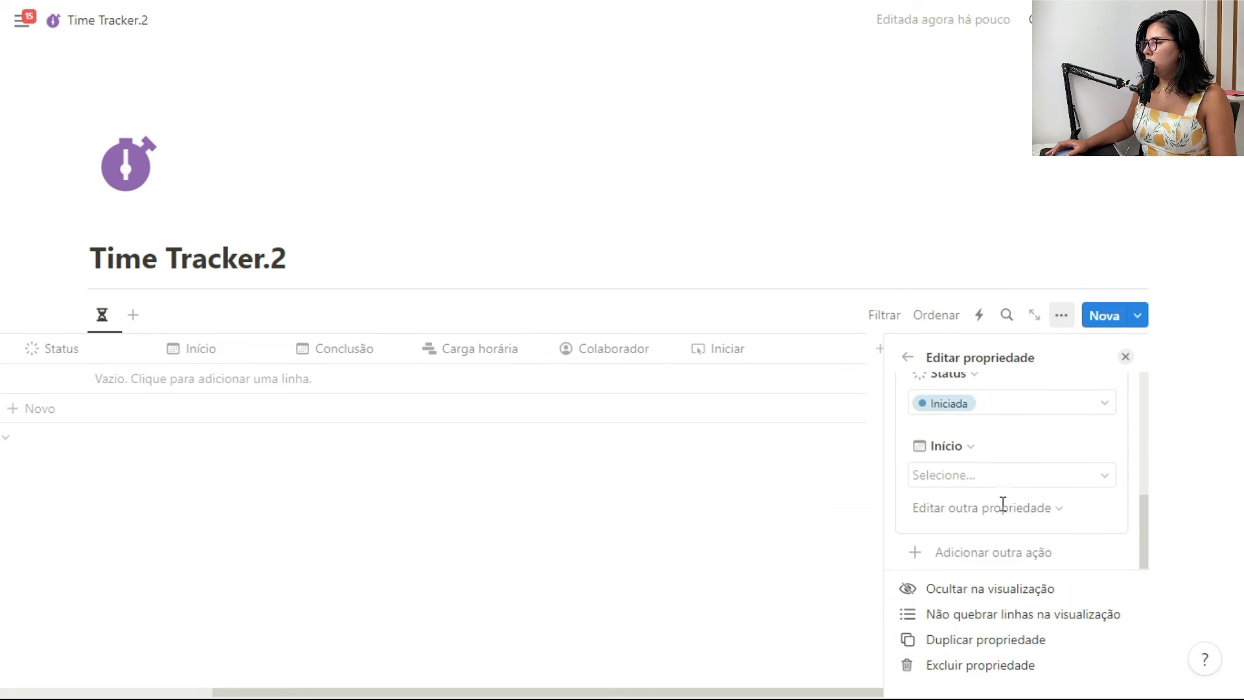
{"action": "left_click", "coordinate": [1004, 474]}
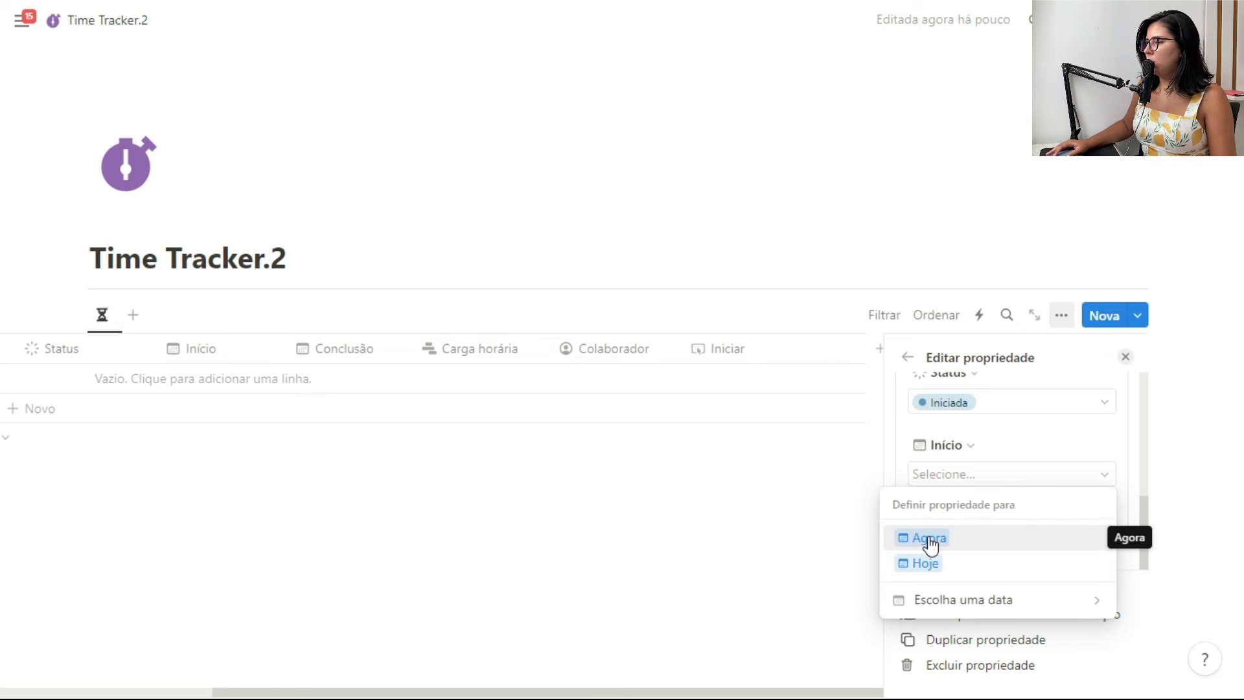
{"action": "left_click", "coordinate": [930, 539]}
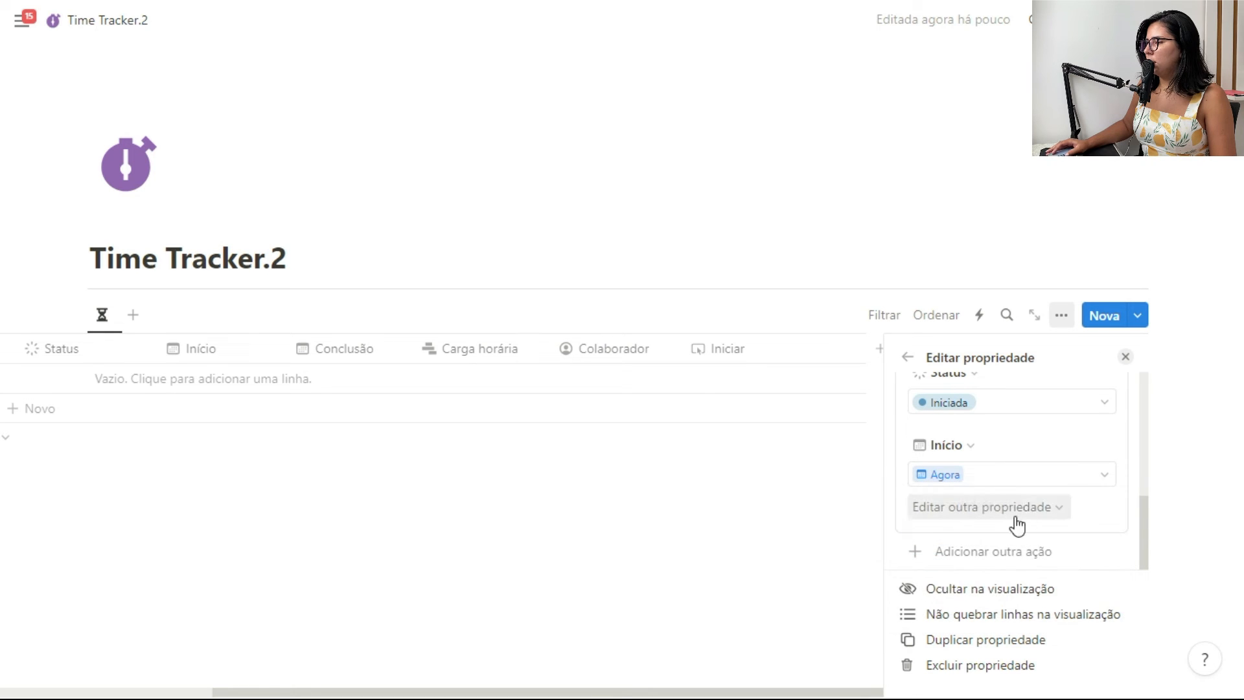
{"action": "left_click", "coordinate": [1126, 358]}
Step: Add a second button property named Encerrar with a green check-mark emoji as its label
{"action": "scroll", "coordinate": [1008, 496], "scroll_direction": "down", "scroll_amount": 10}
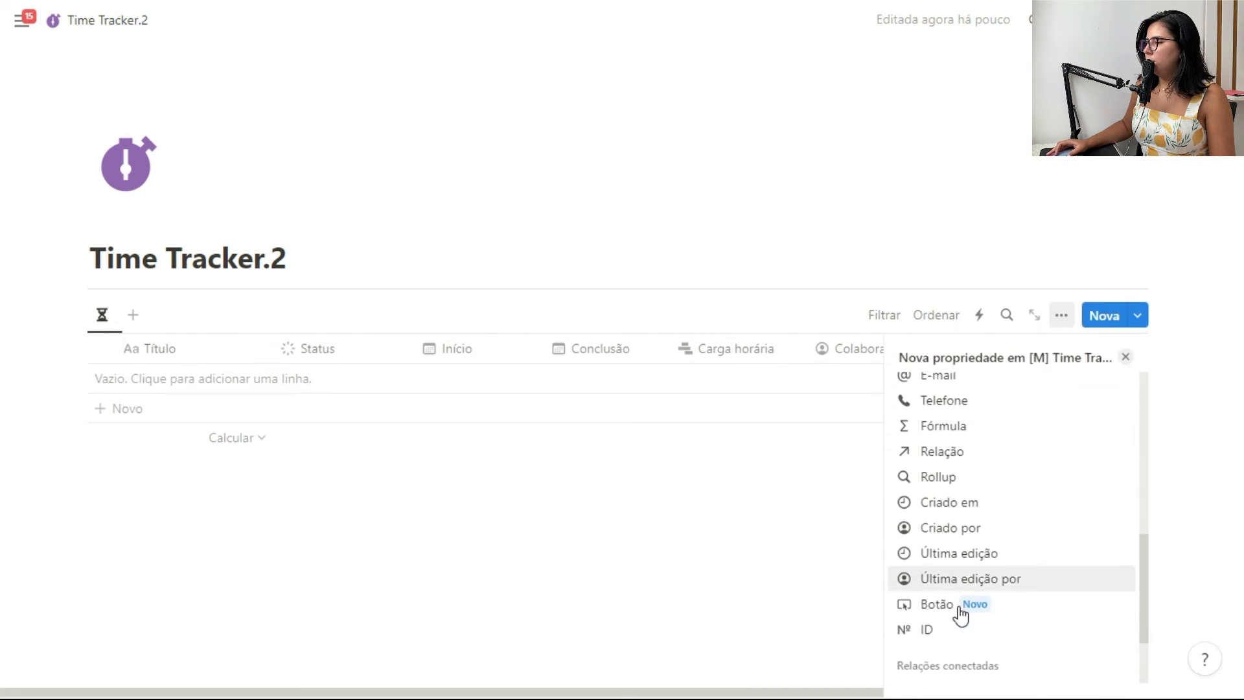
{"action": "left_click", "coordinate": [965, 533]}
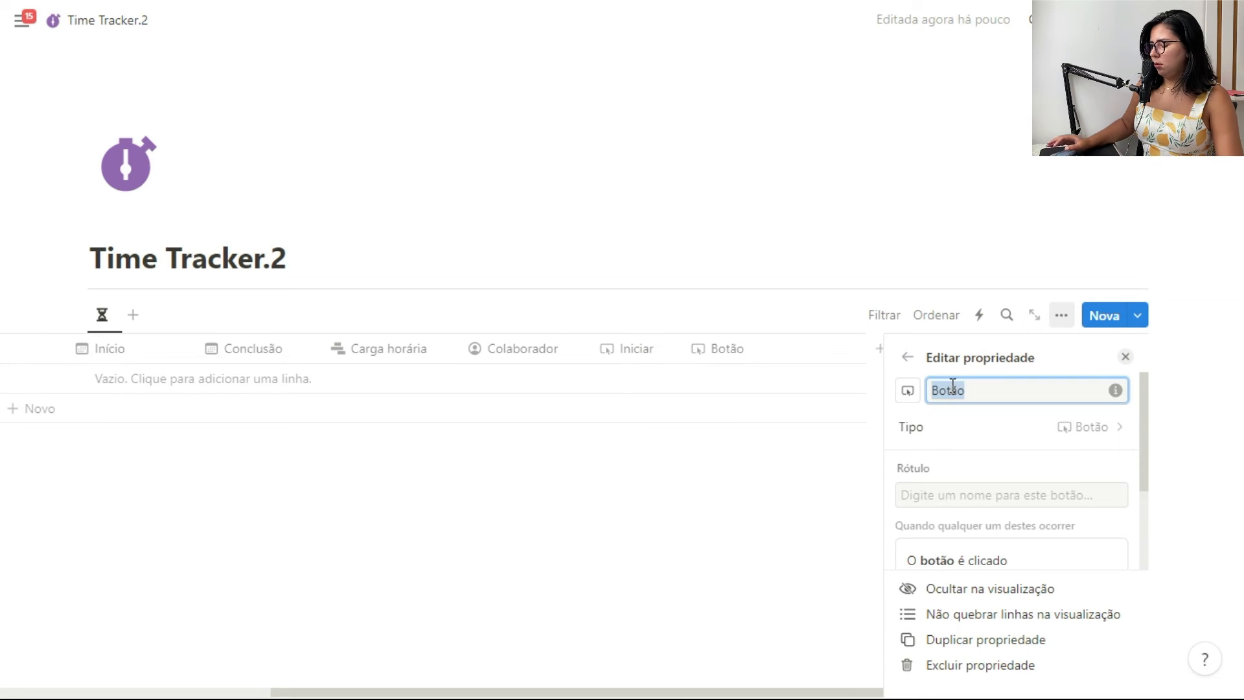
{"action": "type", "text": "Encerrar"}
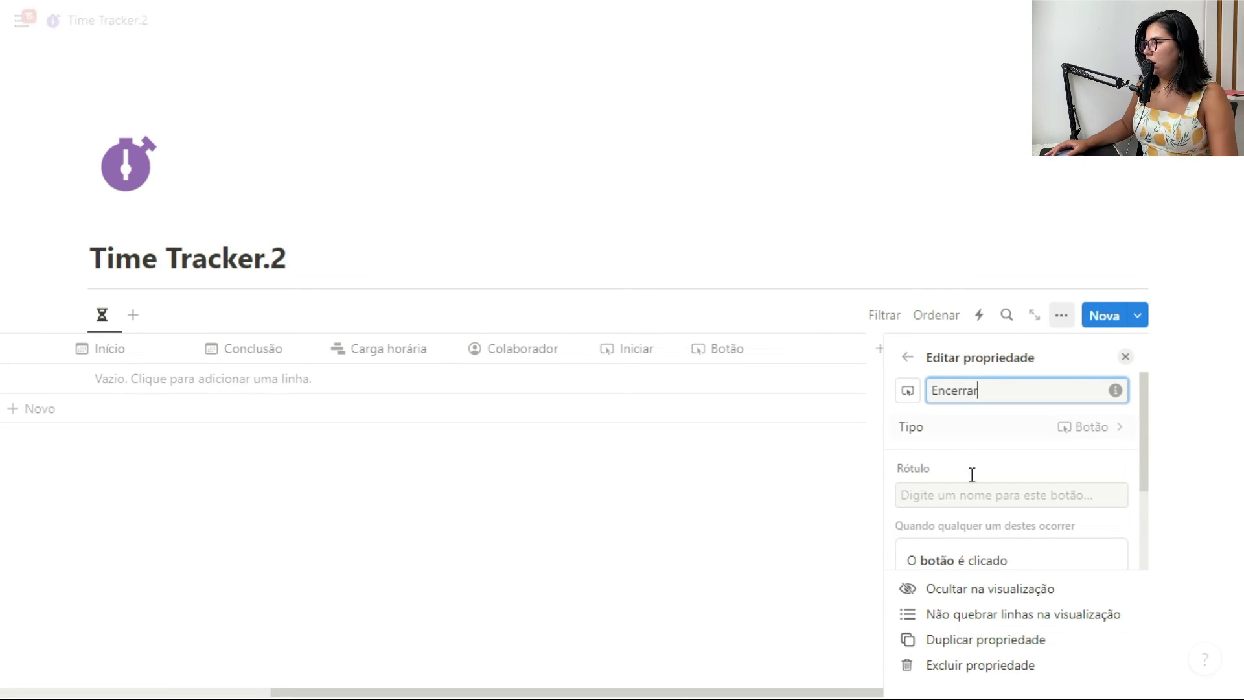
{"action": "left_click", "coordinate": [971, 494]}
{"action": "key", "text": "super+period"}
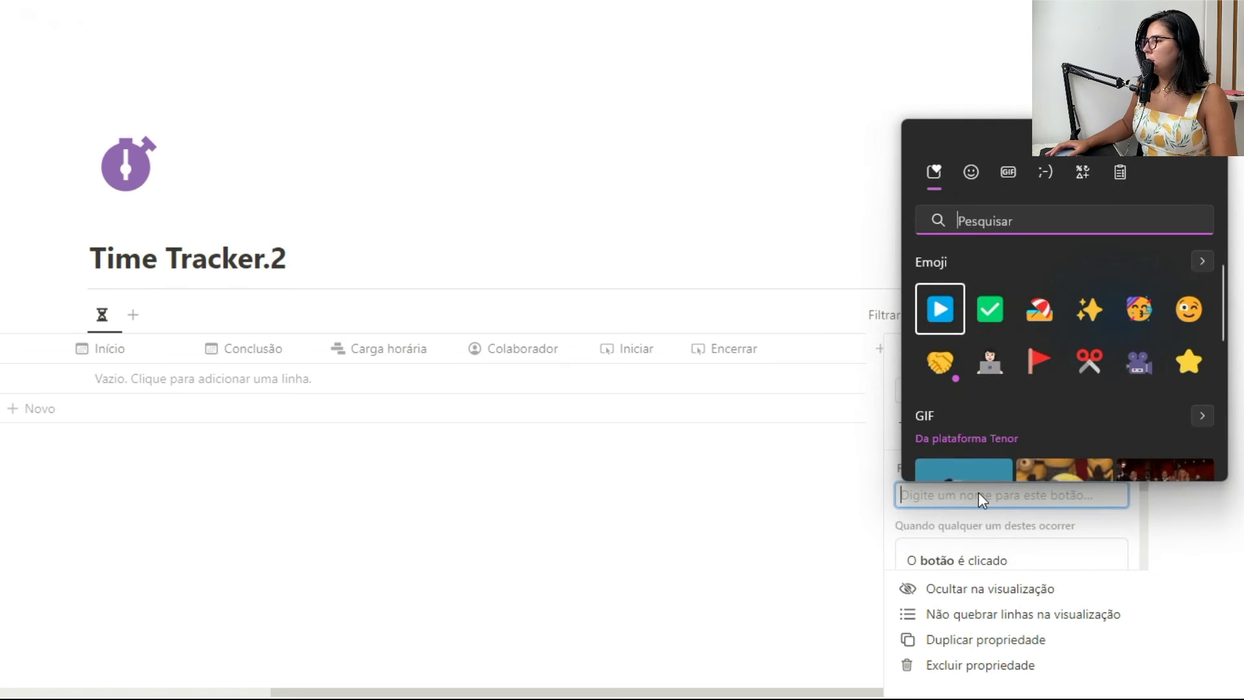
{"action": "left_click", "coordinate": [989, 308]}
{"action": "left_click", "coordinate": [972, 504]}
Step: Add an action to the Encerrar button that sets this page's Status to Concluída
{"action": "scroll", "coordinate": [1002, 497], "scroll_direction": "down", "scroll_amount": 2}
{"action": "left_click", "coordinate": [977, 535]}
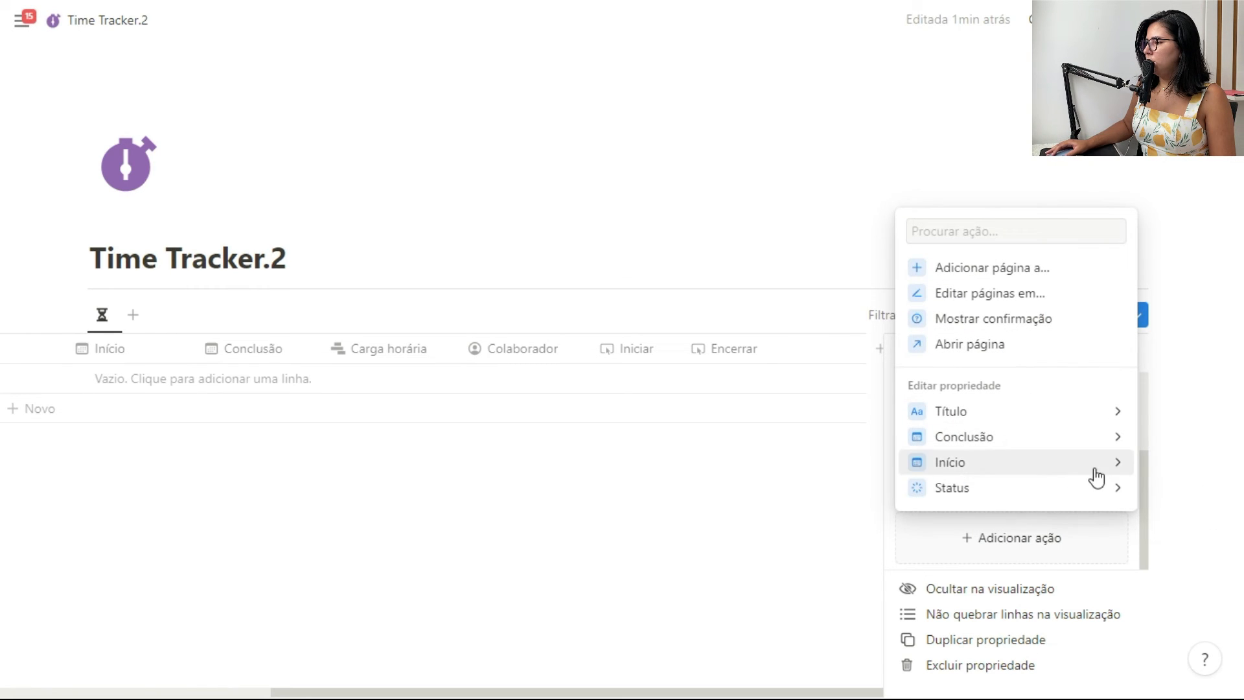
{"action": "left_click", "coordinate": [1112, 504]}
{"action": "left_click", "coordinate": [962, 505]}
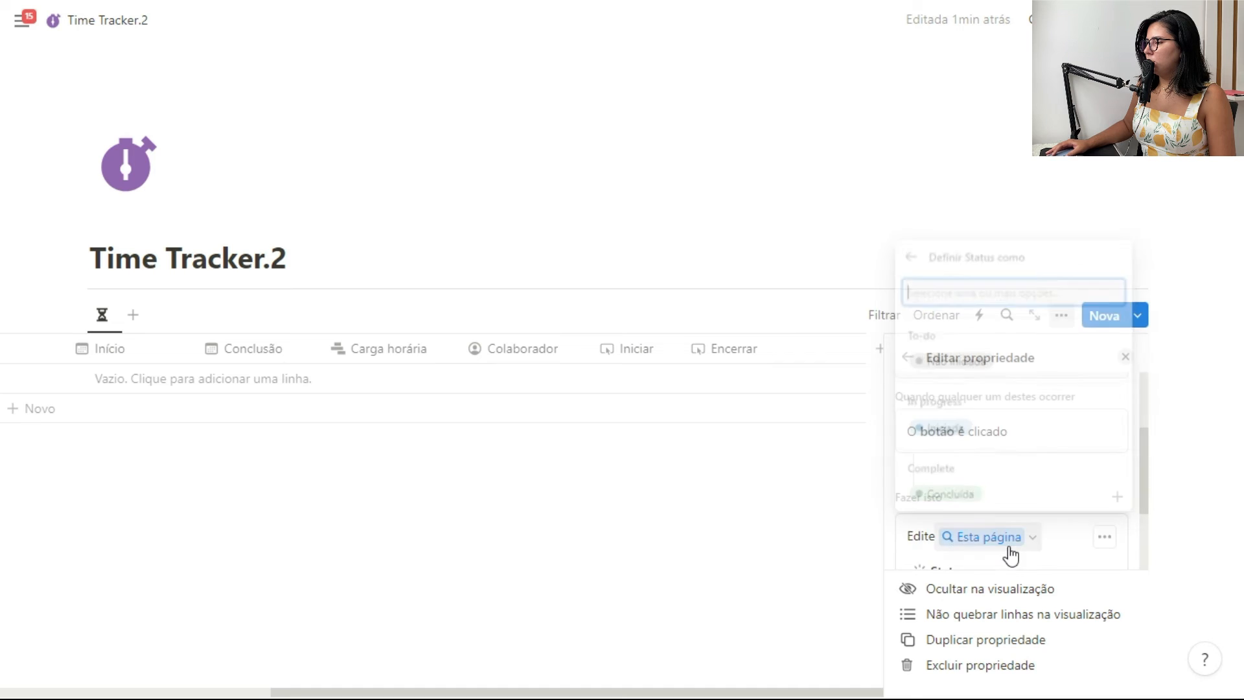
Step: Extend the Encerrar button's action so it also sets the Conclusão date to Agora
{"action": "left_click", "coordinate": [970, 518]}
{"action": "left_click", "coordinate": [902, 606]}
{"action": "left_click", "coordinate": [1028, 482]}
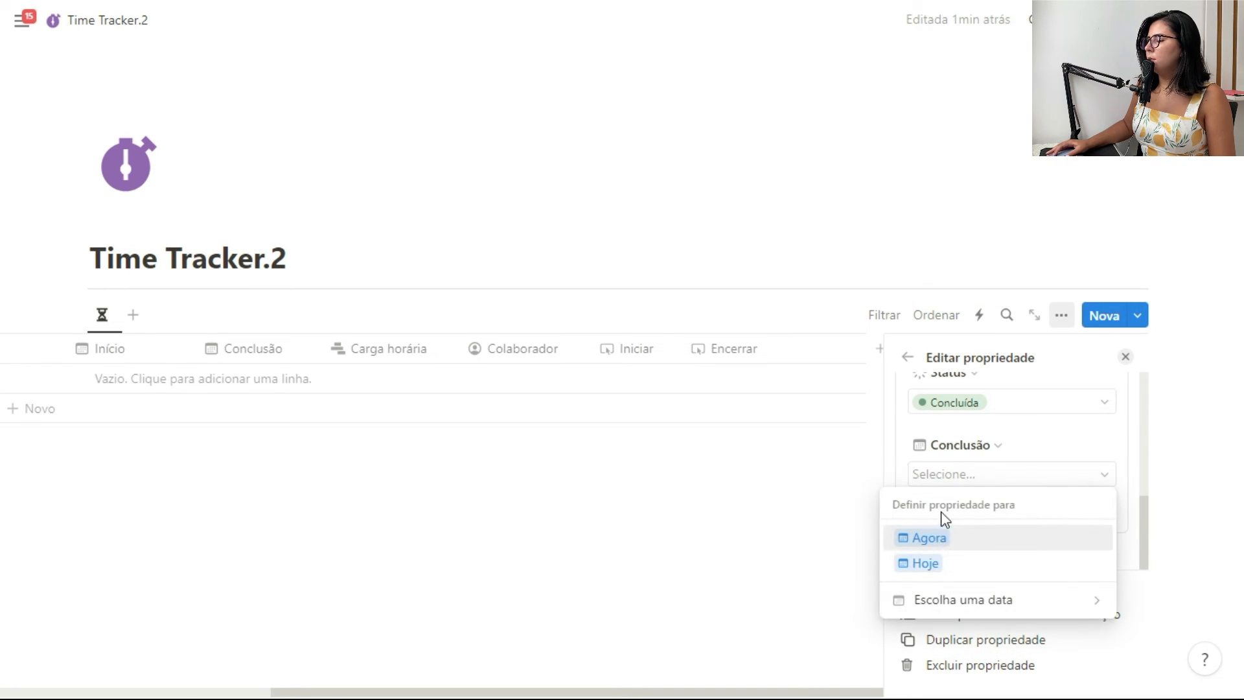
{"action": "left_click", "coordinate": [936, 537]}
{"action": "left_click", "coordinate": [1125, 357]}
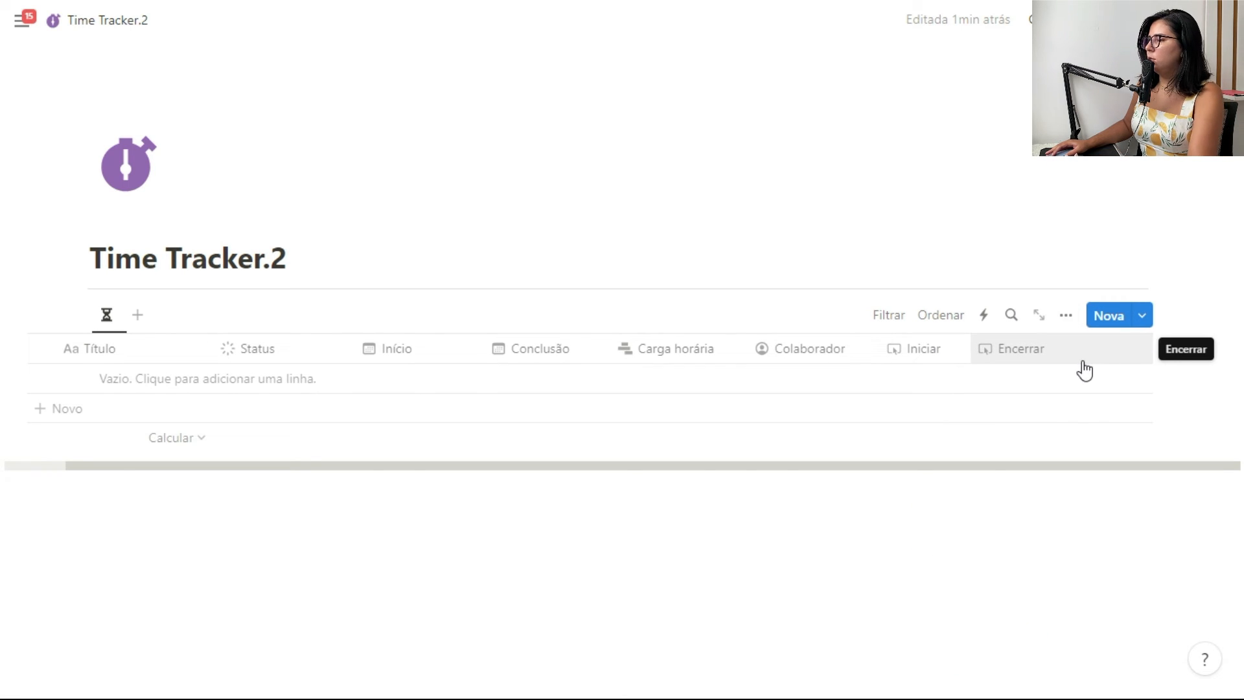
Step: Narrow the Encerrar column to its content and reorder the columns so Iniciar precedes Início and Encerrar precedes Conclusão
{"action": "double_click", "coordinate": [1152, 348]}
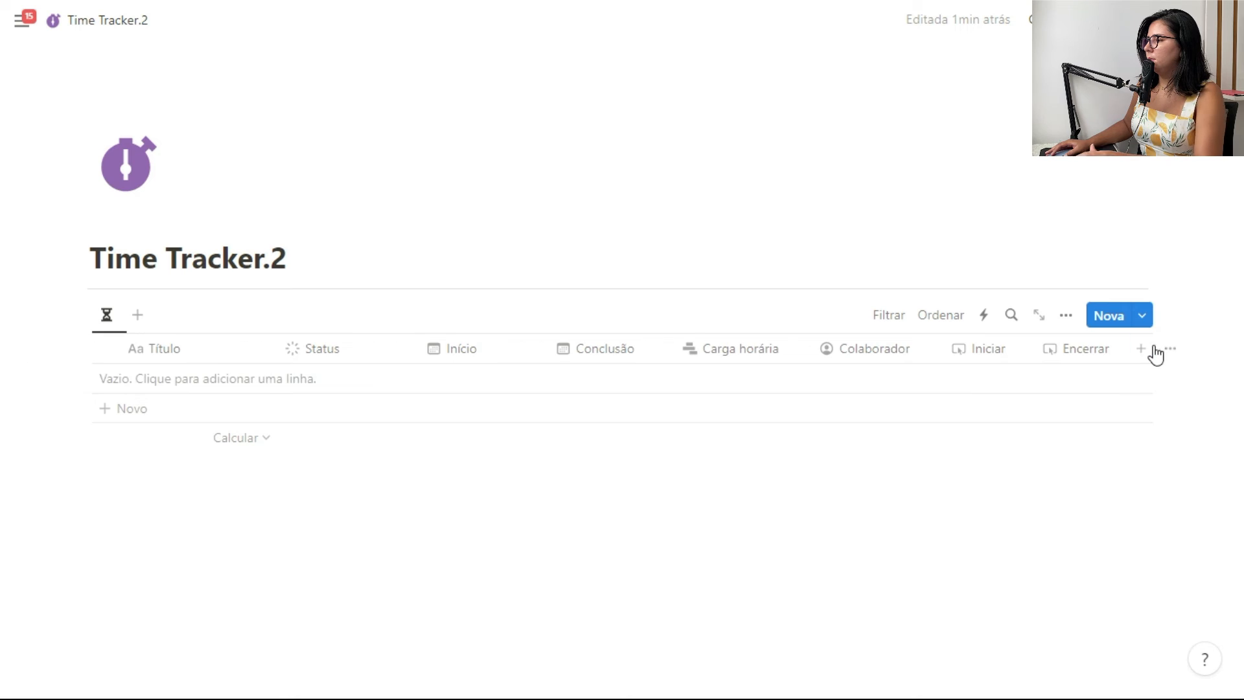
{"action": "left_click_drag", "start_coordinate": [986, 348], "coordinate": [433, 348]}
{"action": "left_click_drag", "start_coordinate": [1053, 349], "coordinate": [713, 355]}
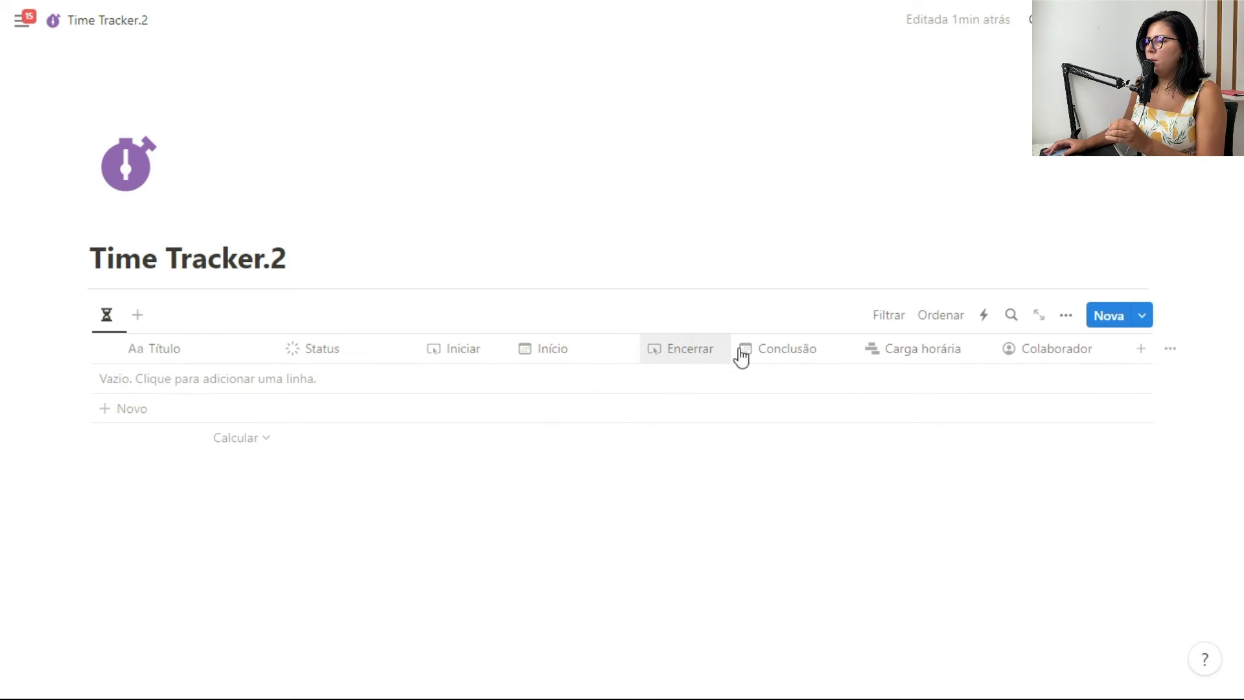
Step: Add an untitled row to Time Tracker.2, start it with its Iniciar button and end it with Encerrar
{"action": "left_click", "coordinate": [150, 409]}
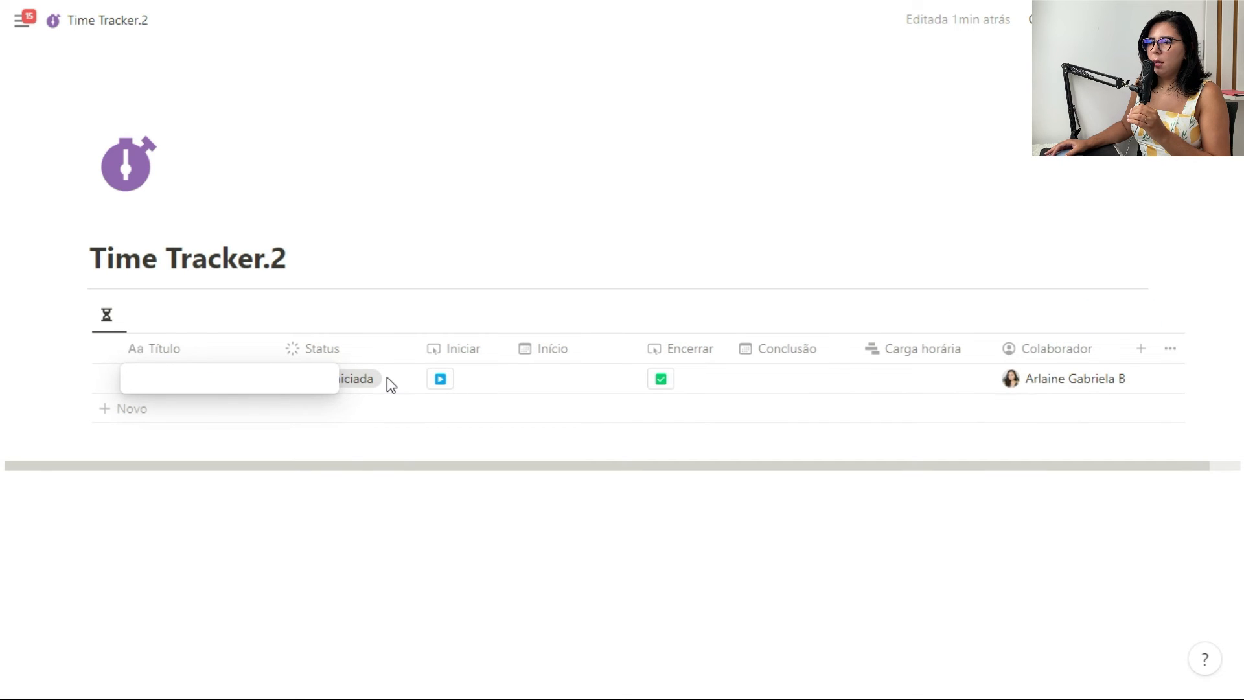
{"action": "key", "text": "Escape"}
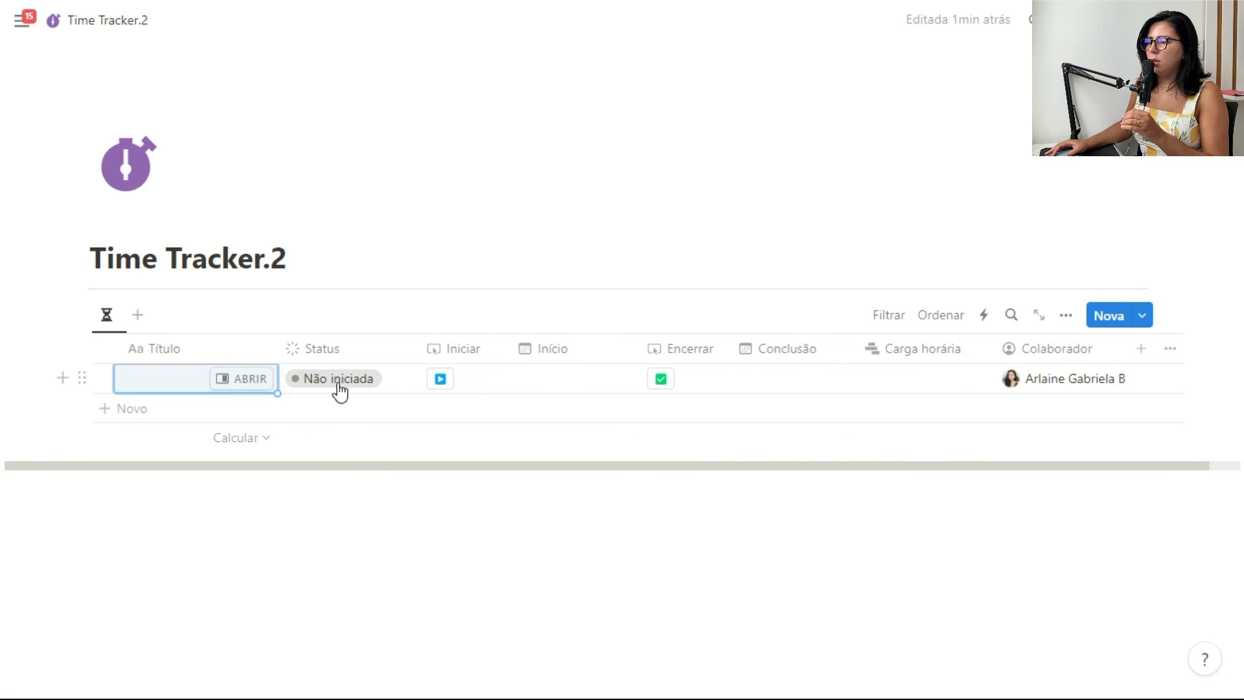
{"action": "left_click", "coordinate": [441, 381]}
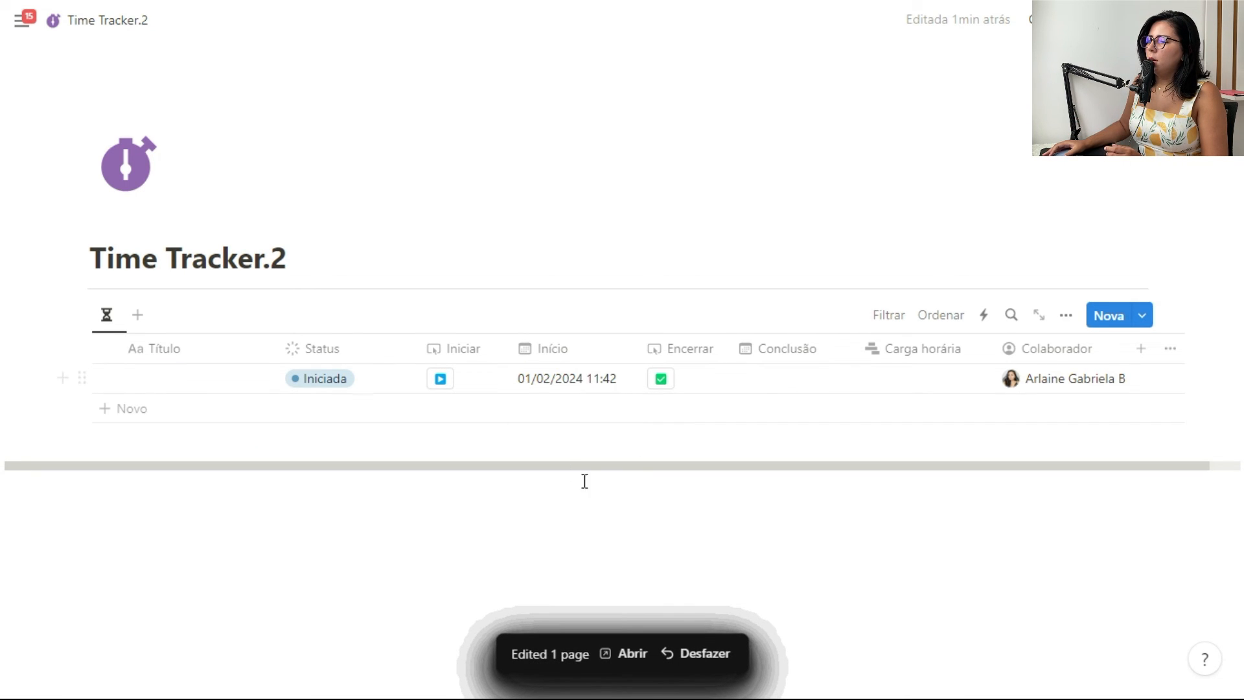
{"action": "left_click", "coordinate": [664, 383]}
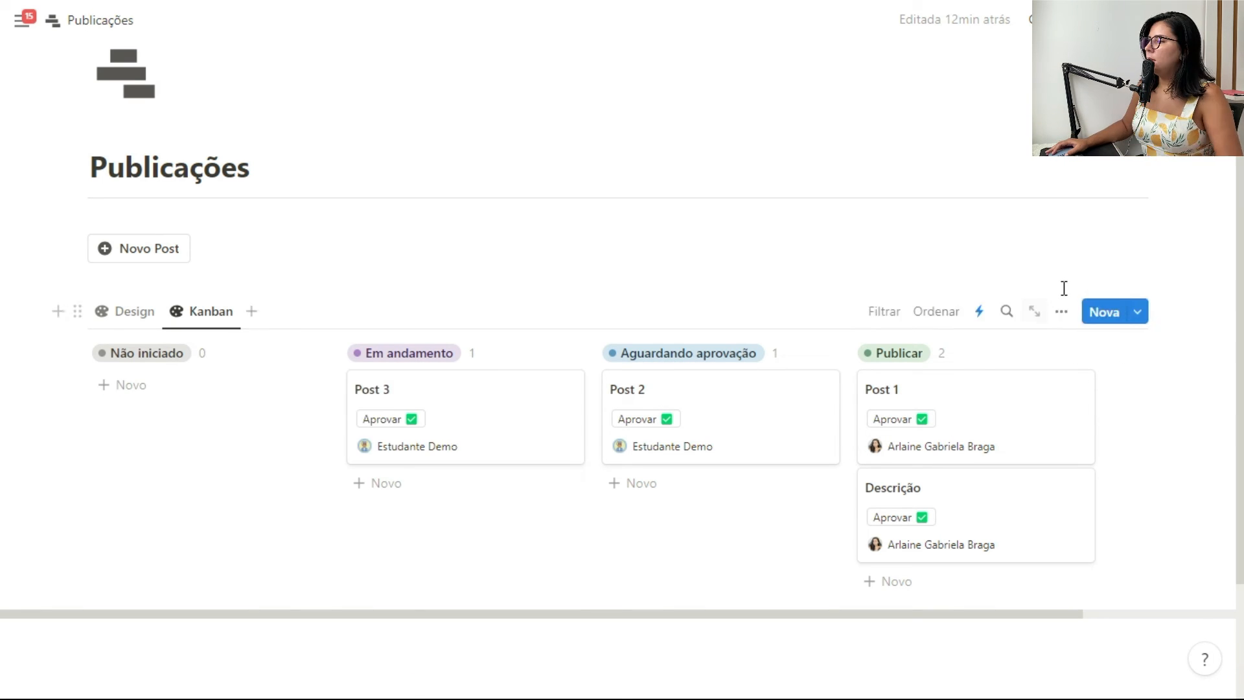
Step: Review the Status property's options and their groups in the Kanban view of the Publicações page
{"action": "left_click", "coordinate": [1060, 313]}
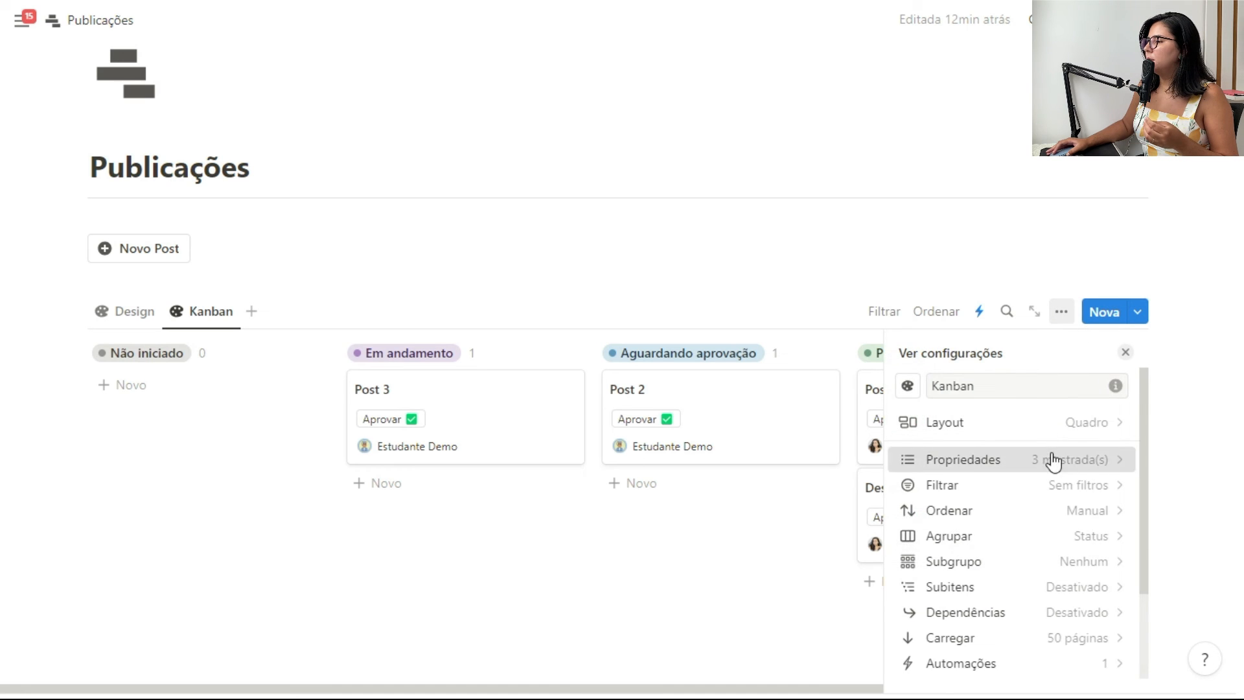
{"action": "left_click", "coordinate": [1054, 461]}
{"action": "left_click", "coordinate": [916, 567]}
{"action": "scroll", "coordinate": [1035, 505], "scroll_direction": "down", "scroll_amount": 3}
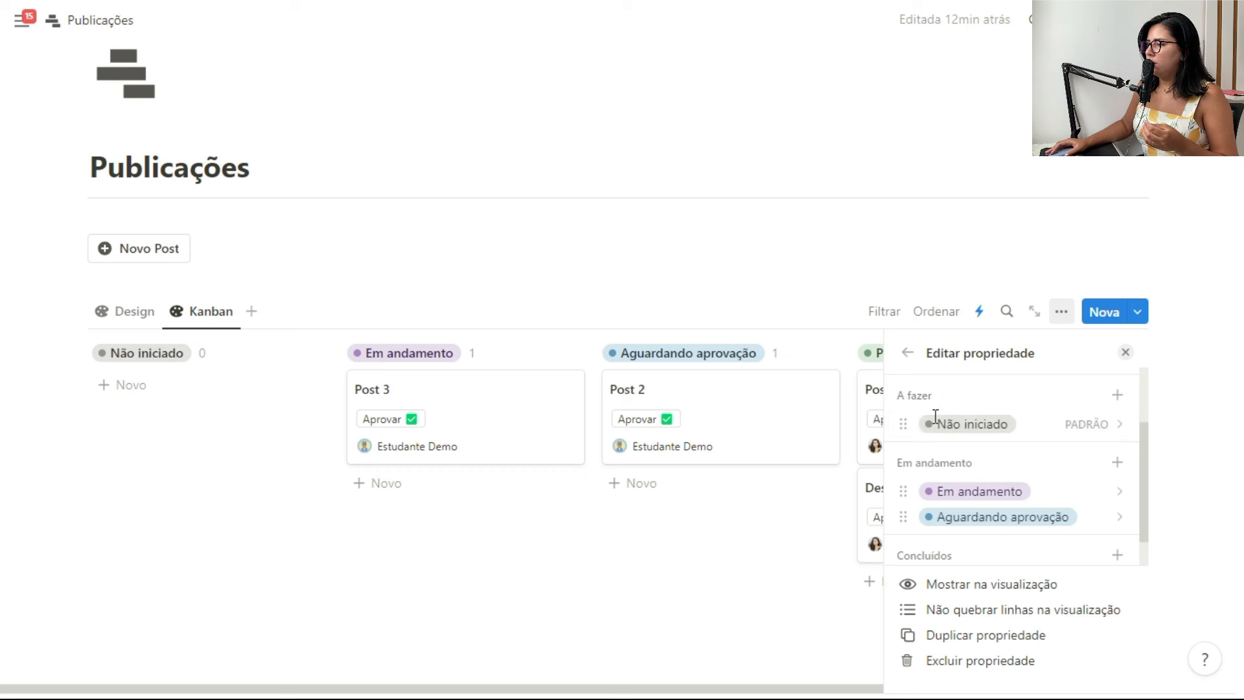
{"action": "scroll", "coordinate": [939, 444], "scroll_direction": "down", "scroll_amount": 1}
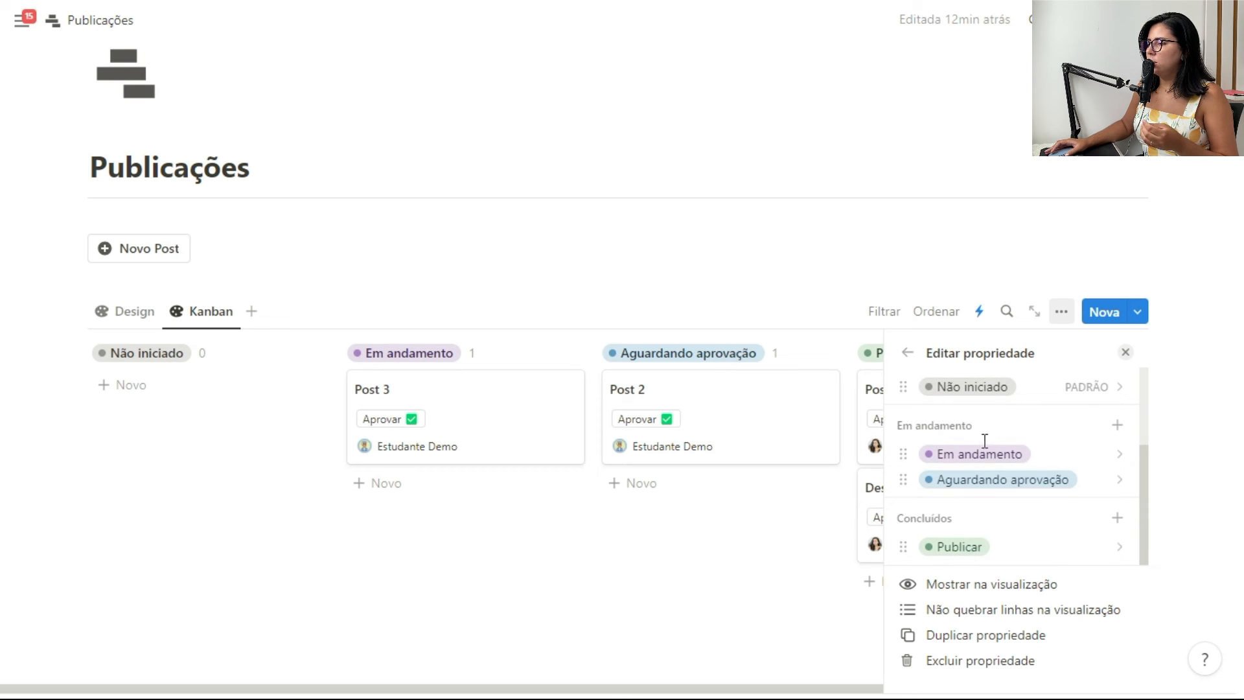
{"action": "scroll", "coordinate": [988, 453], "scroll_direction": "up", "scroll_amount": 4}
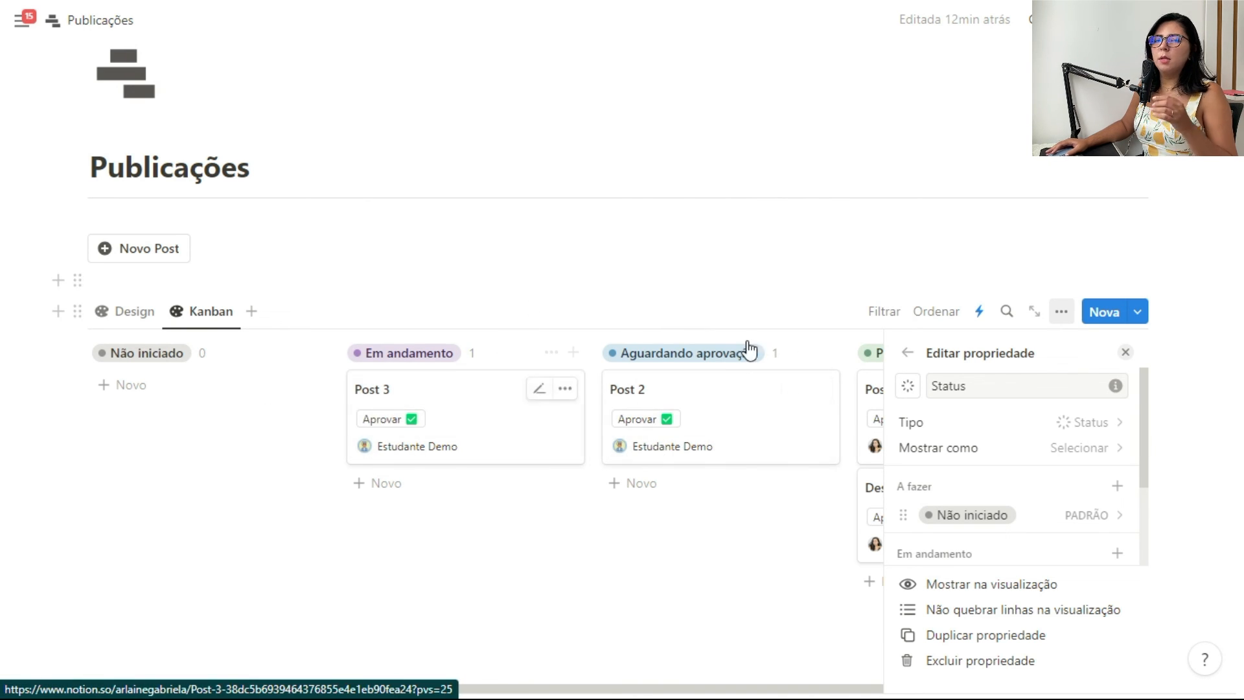
{"action": "left_click", "coordinate": [1125, 352]}
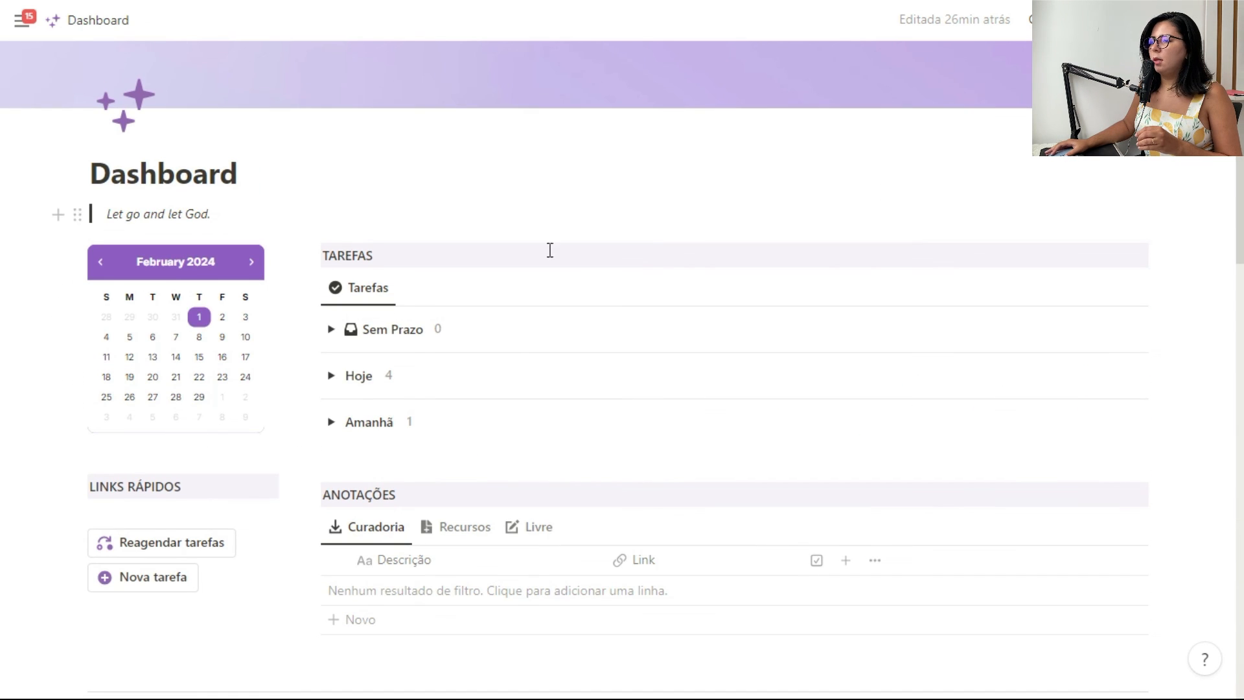
Step: Expand the Hoje group of the Tarefas list on the Dashboard page to view its tasks
{"action": "left_click", "coordinate": [331, 375]}
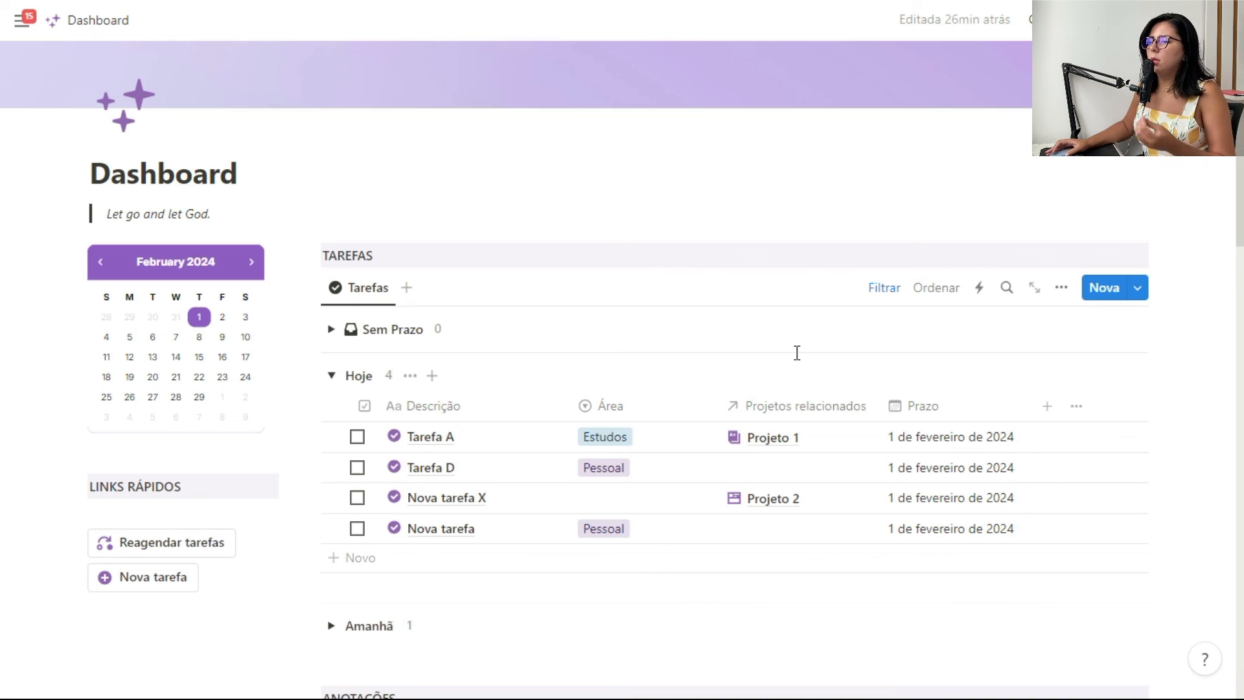
{"action": "scroll", "coordinate": [796, 352], "scroll_direction": "up", "scroll_amount": 2}
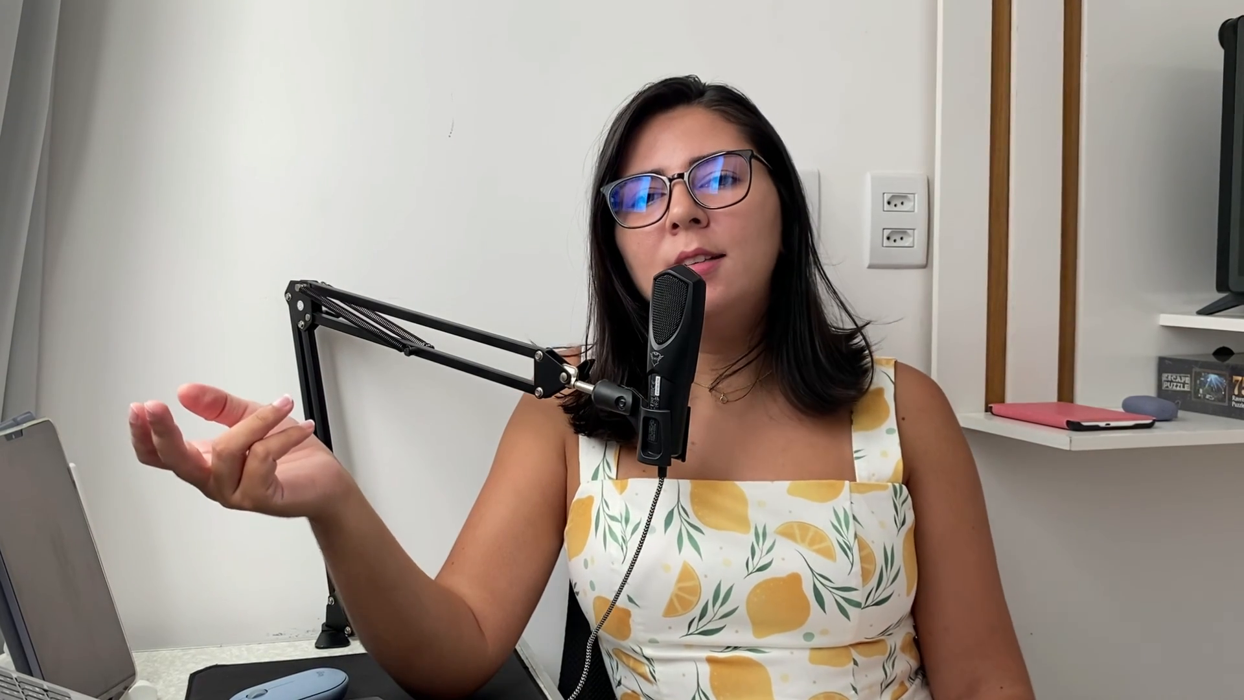